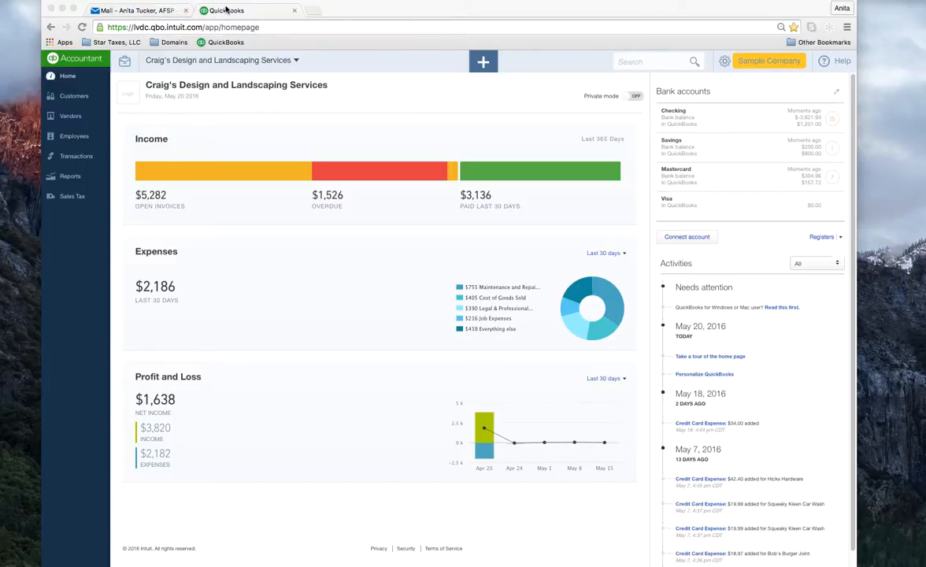
Step: Close the Mail tab and duplicate the QuickBooks homepage tab
click(186, 10)
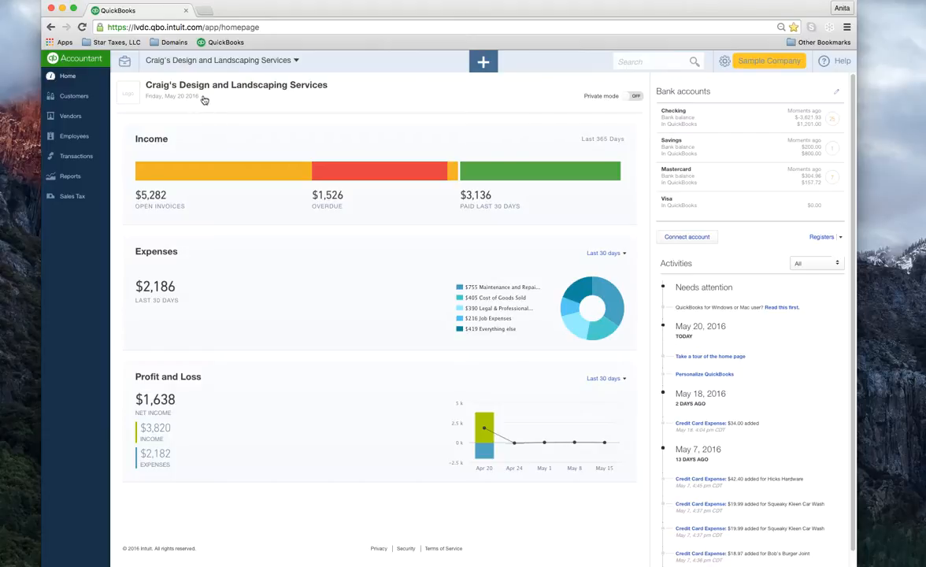
right_click(152, 12)
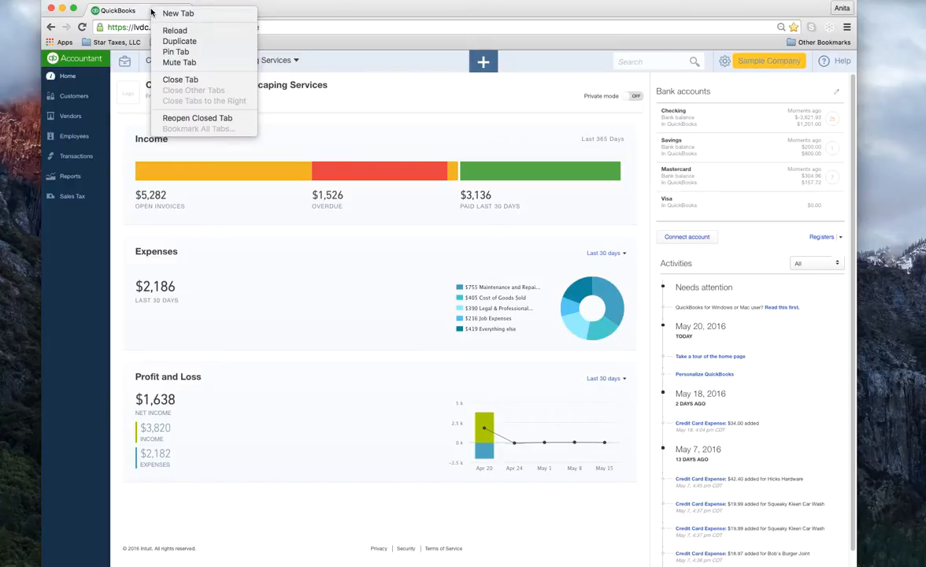
click(181, 41)
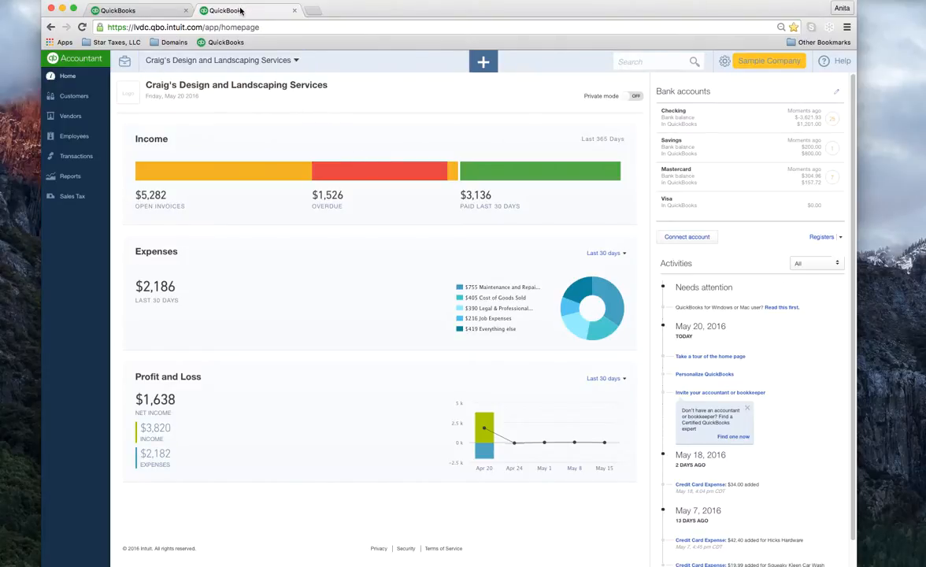
Step: Detach the duplicate tab into its own window beside the original and show the Customers list there
drag(242, 12, 374, 90)
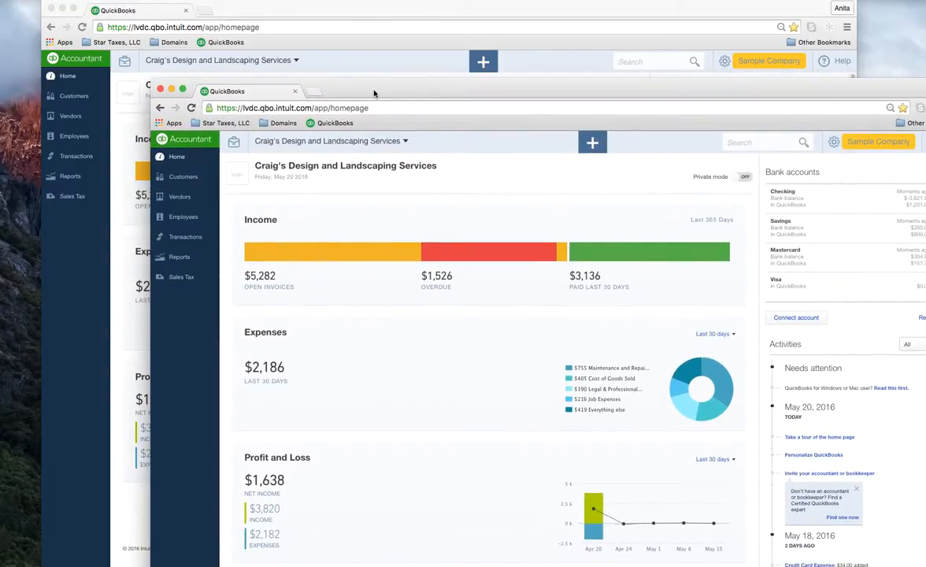
drag(374, 93, 456, 6)
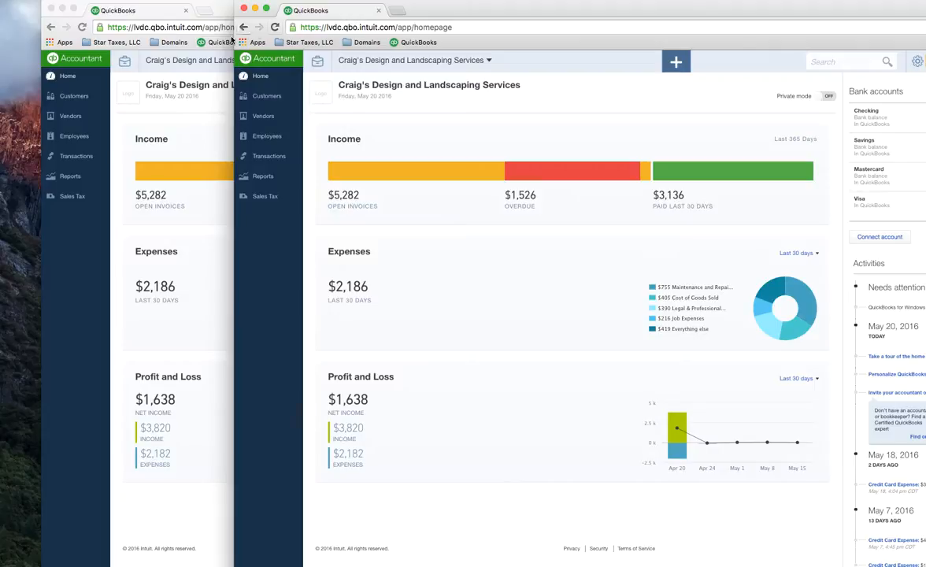
click(110, 12)
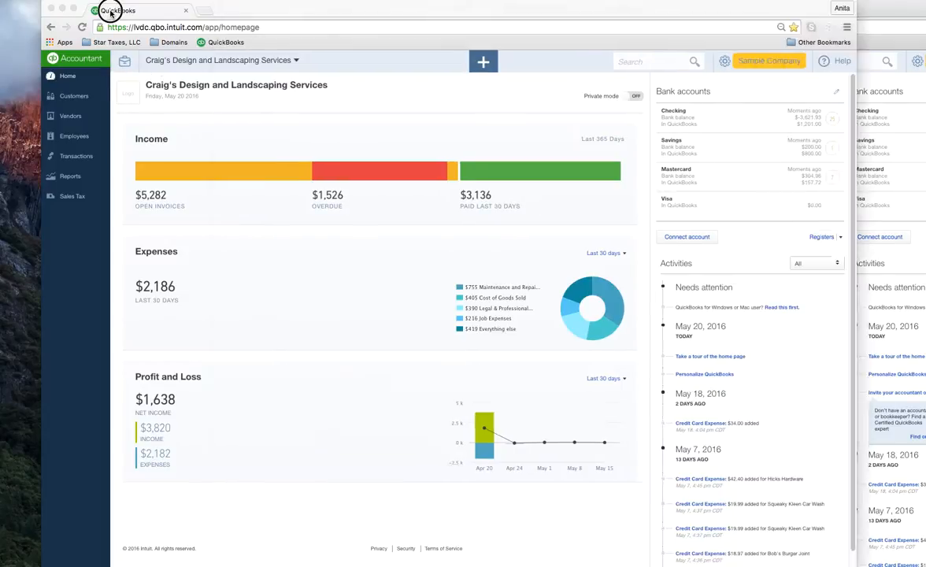
click(865, 8)
click(268, 98)
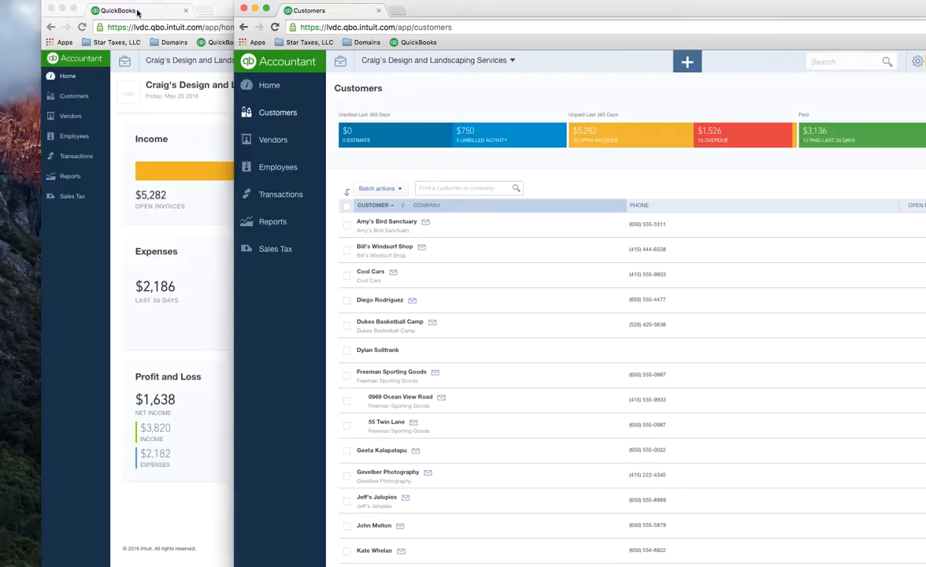
Step: Duplicate the Customers tab and tear the copy out into a third window
right_click(339, 14)
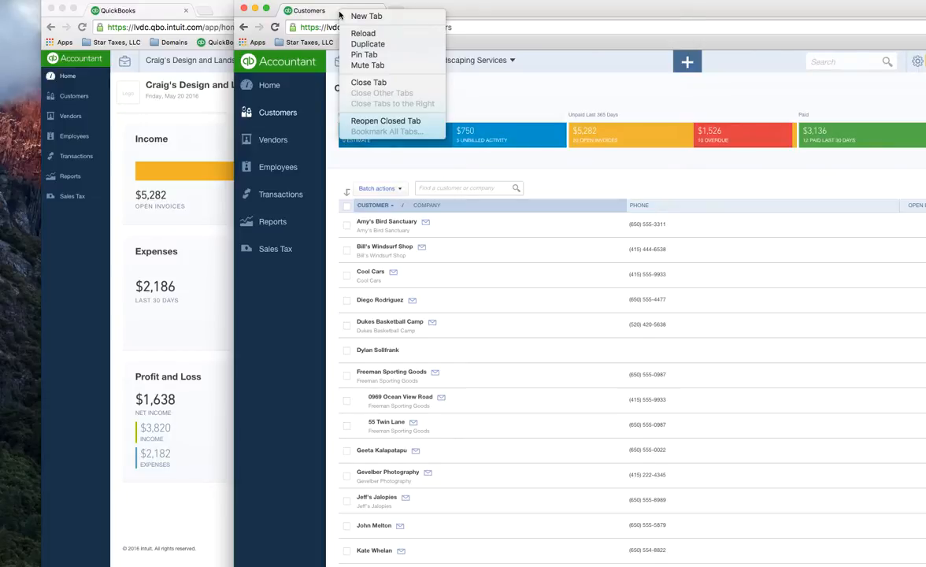
click(365, 45)
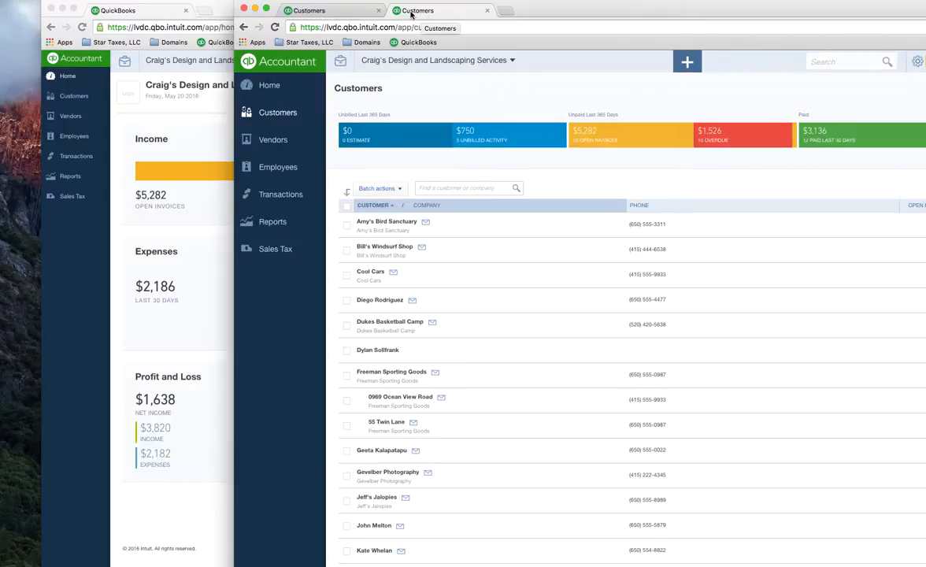
click(432, 12)
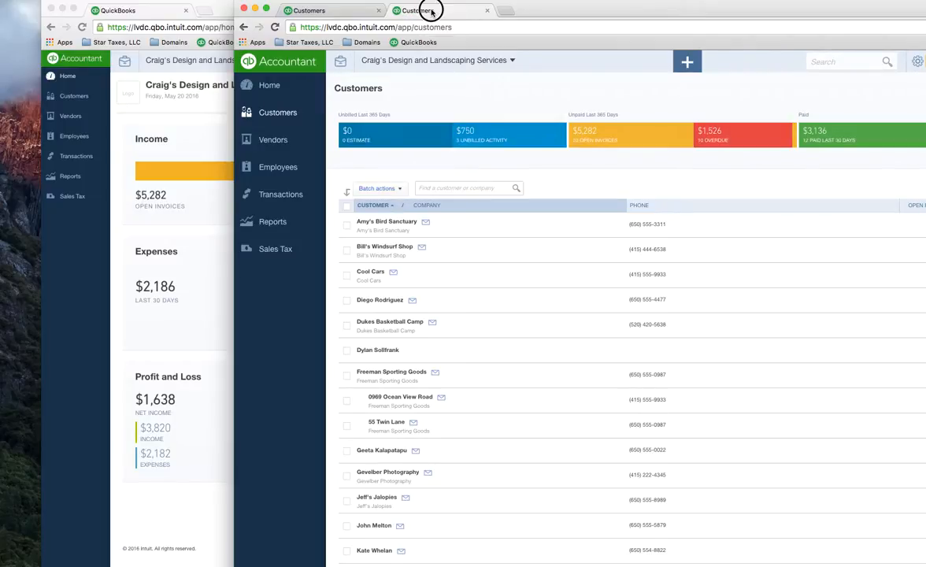
drag(431, 11, 437, 96)
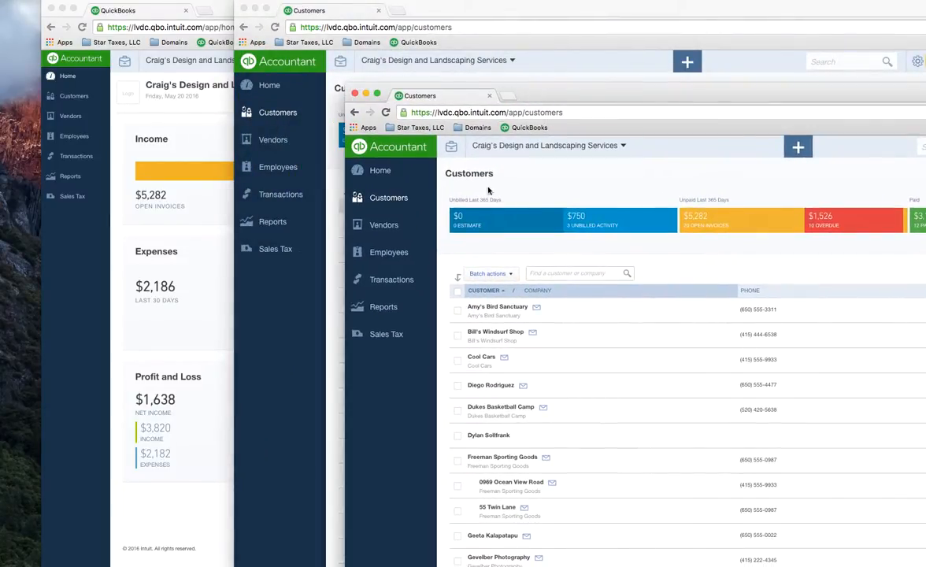
Step: Show Transactions > Chart of Accounts in the new window and position it over the customer list
click(410, 282)
click(397, 354)
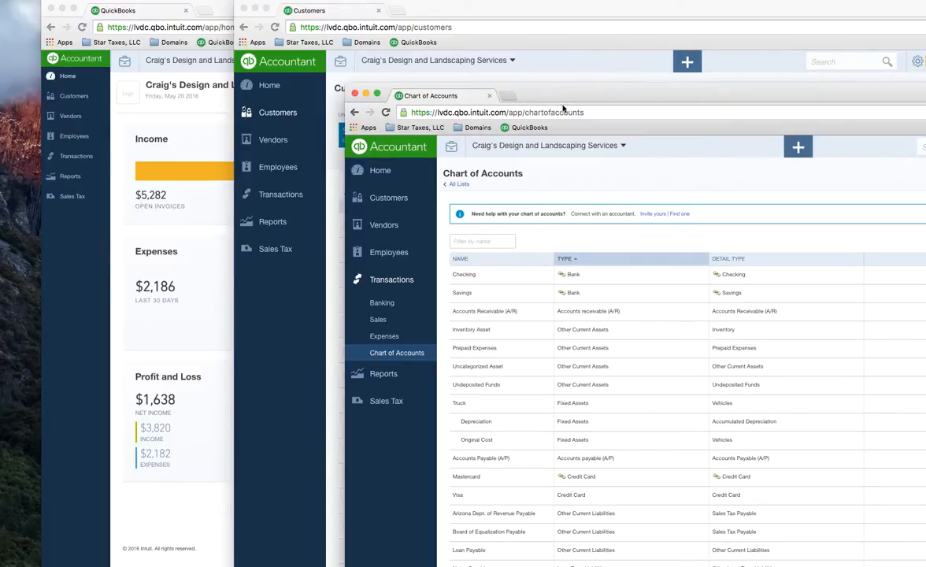
drag(580, 97, 720, 27)
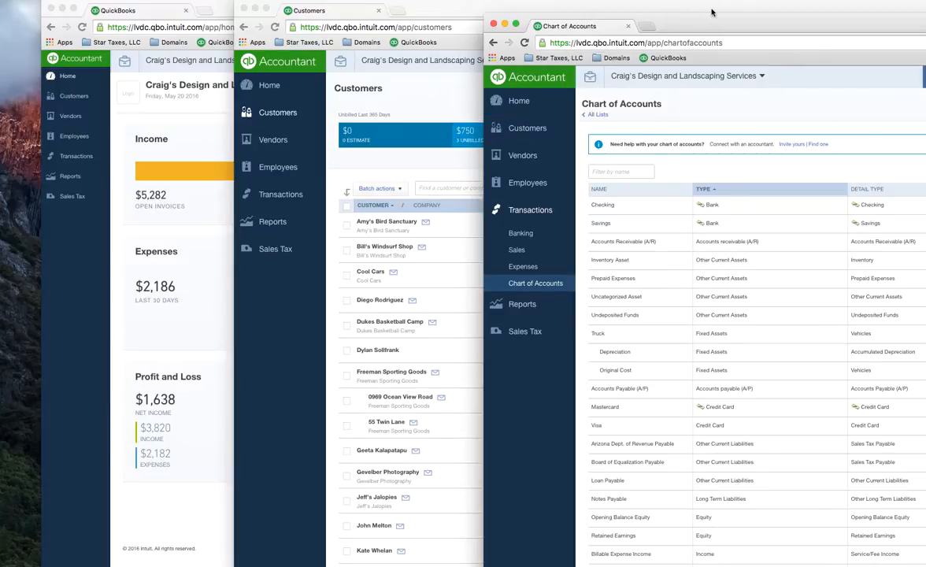
drag(672, 17, 298, 9)
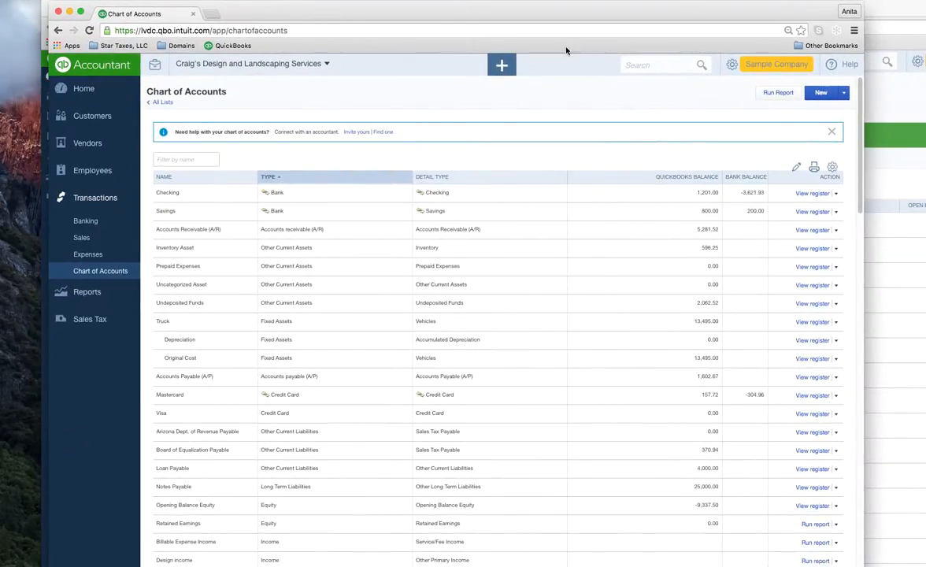
click(854, 30)
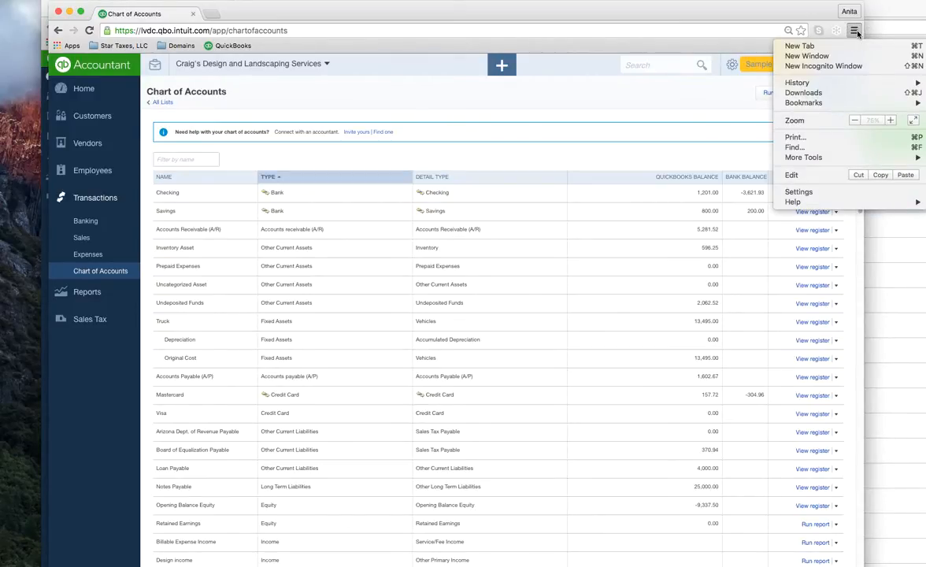
click(799, 192)
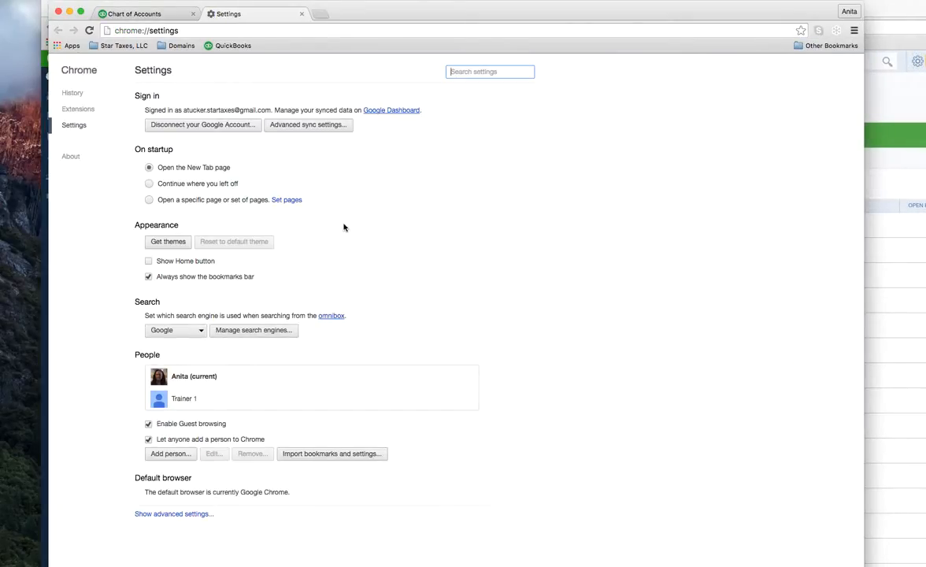
click(172, 455)
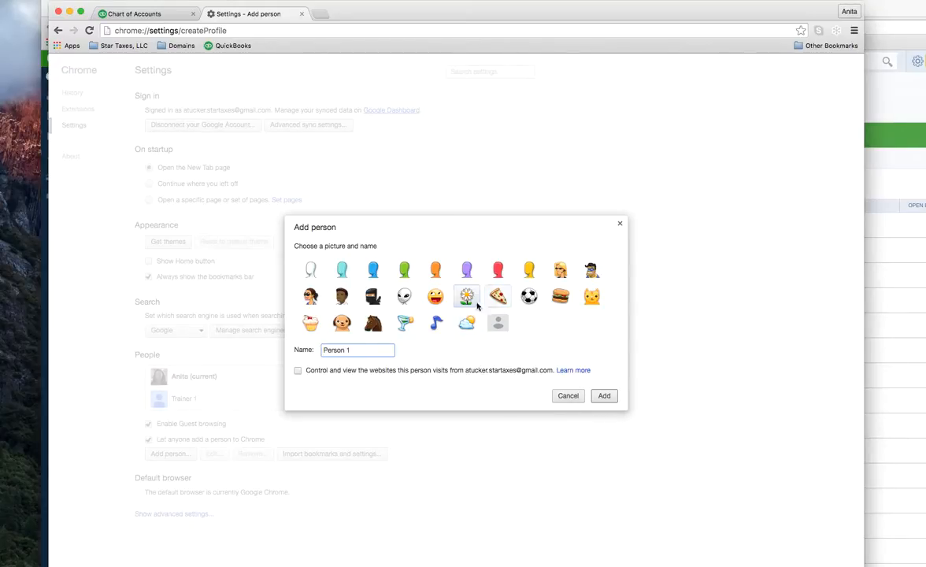
click(569, 397)
click(301, 14)
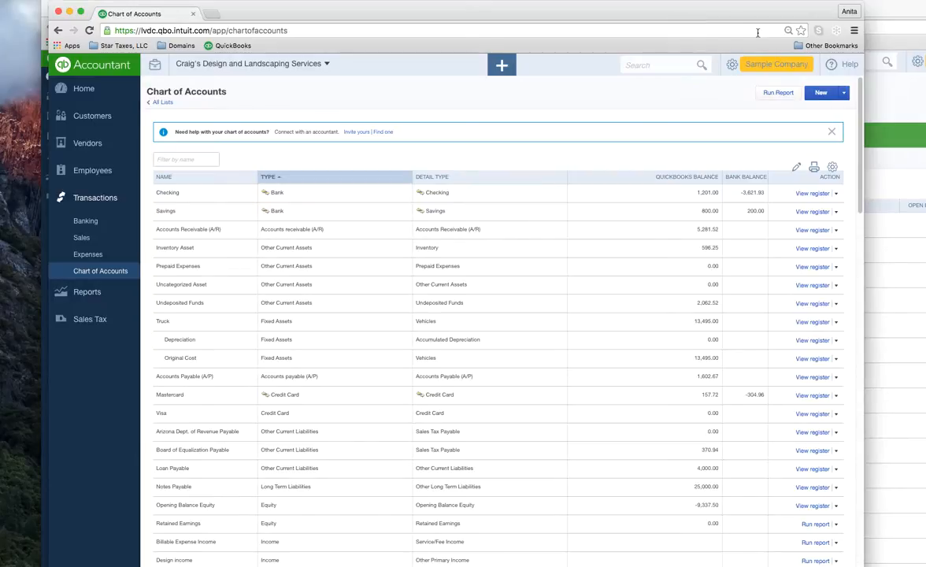
Step: Bookmark the Chart of Accounts page
click(801, 30)
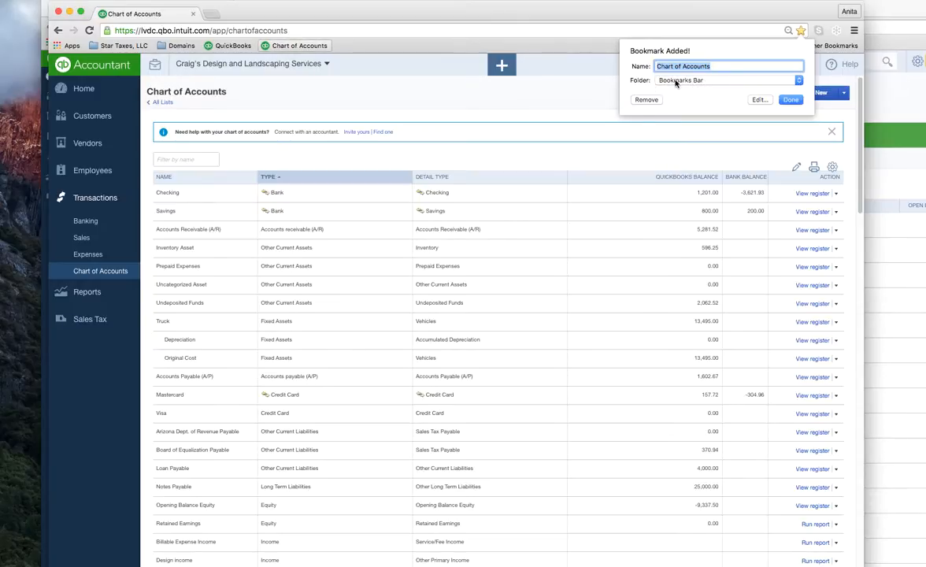
click(789, 100)
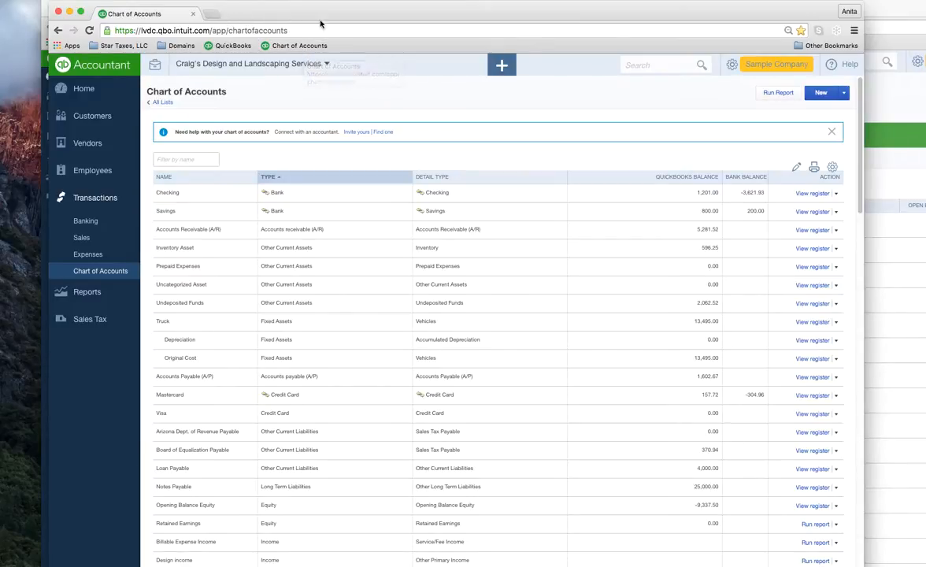
drag(382, 18, 398, 71)
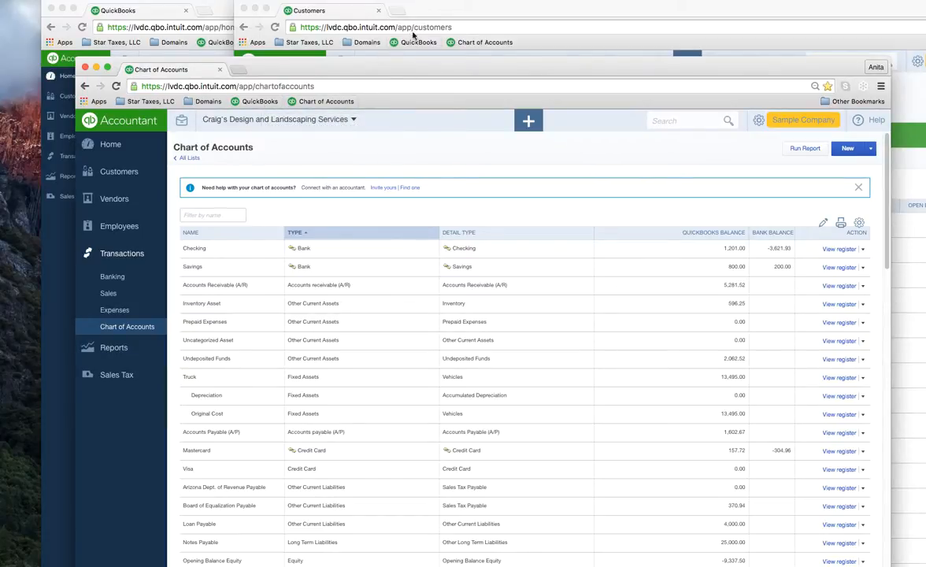
Step: Bookmark the Customers page, then load the Chart of Accounts bookmark in that window
click(452, 9)
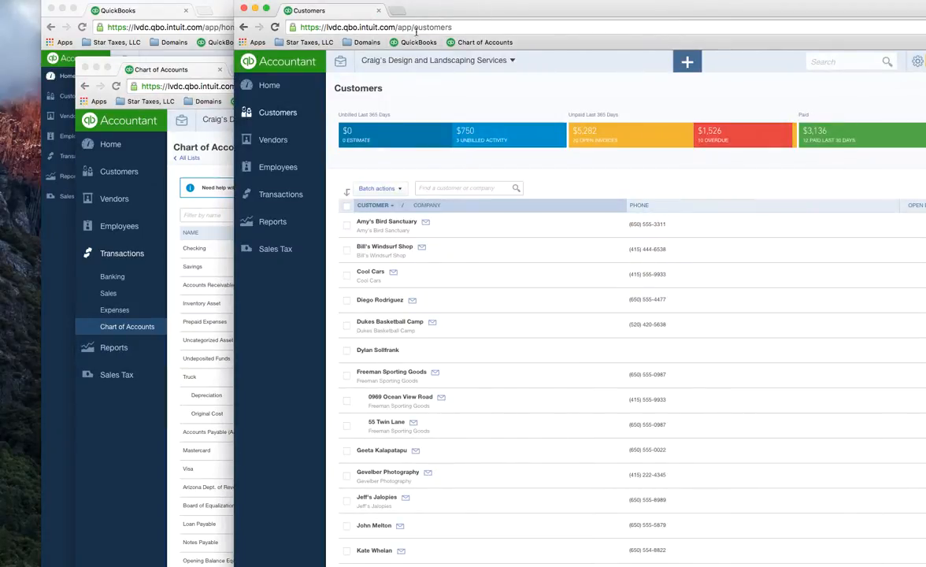
drag(561, 16, 470, 27)
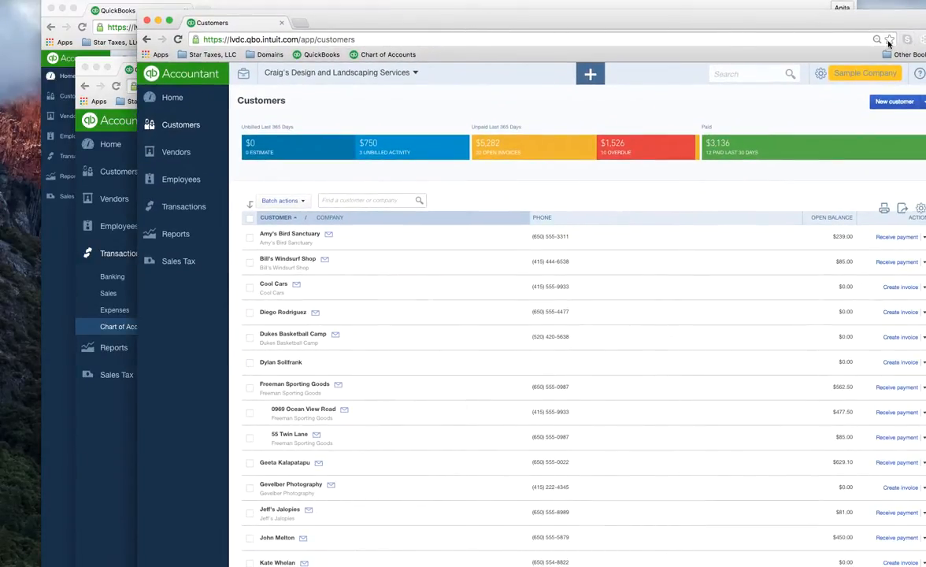
click(889, 38)
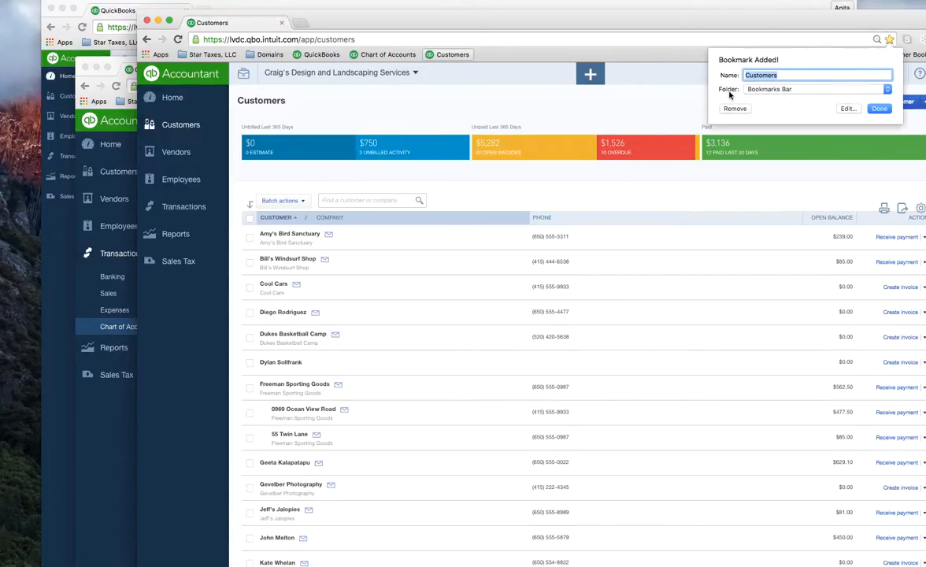
click(876, 110)
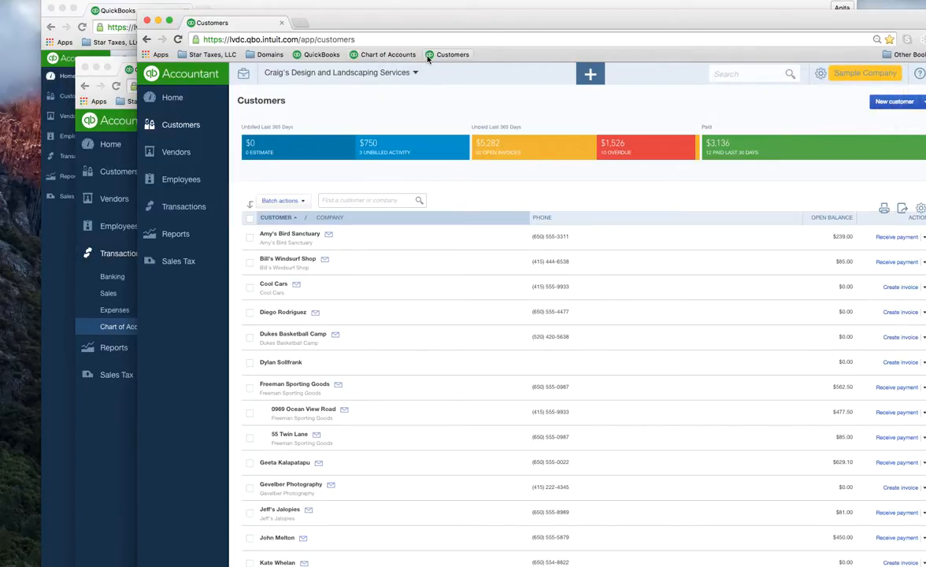
click(391, 58)
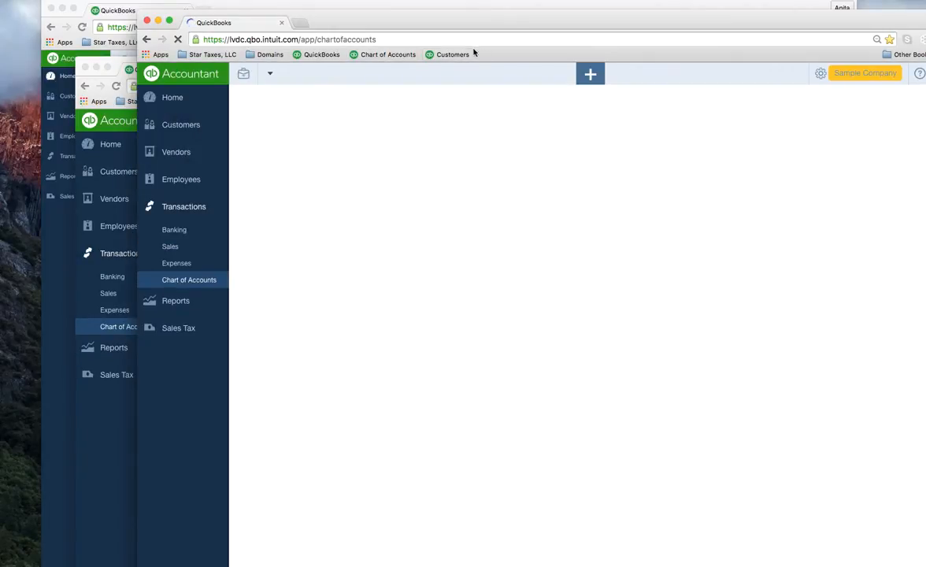
Step: Visit the QuickBooks homepage, Customers and Chart of Accounts bookmarks one after another
click(323, 56)
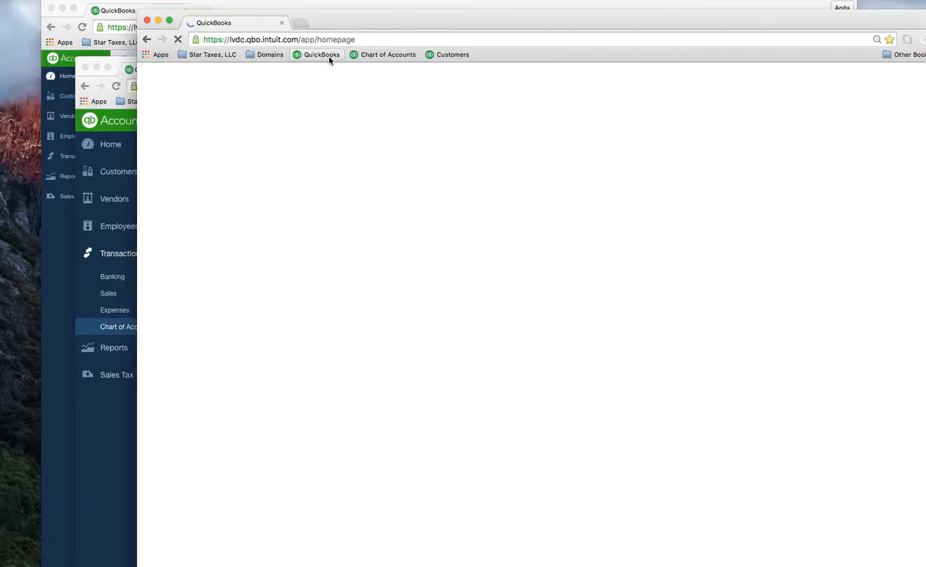
click(454, 55)
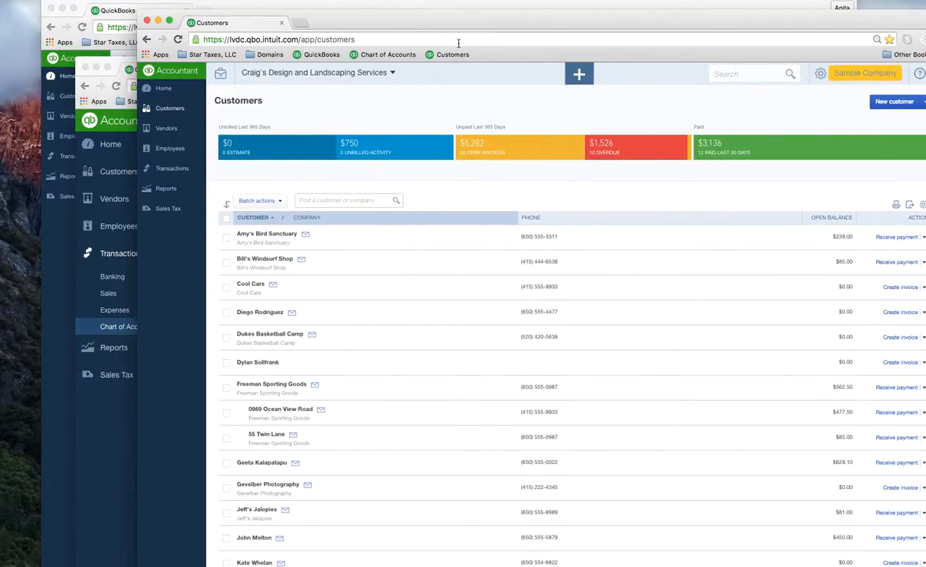
click(370, 55)
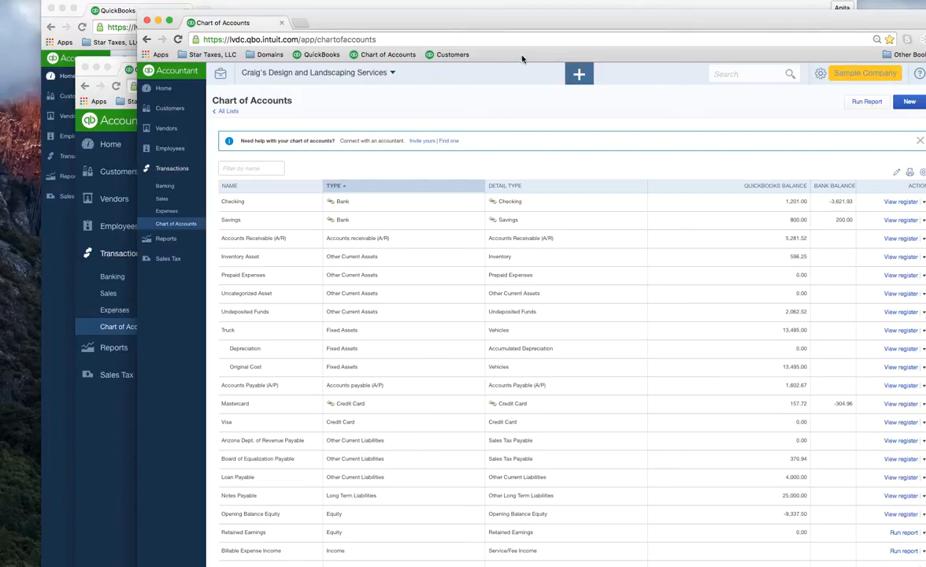
Step: Go back to the Customers list using the back button's history list
click(147, 41)
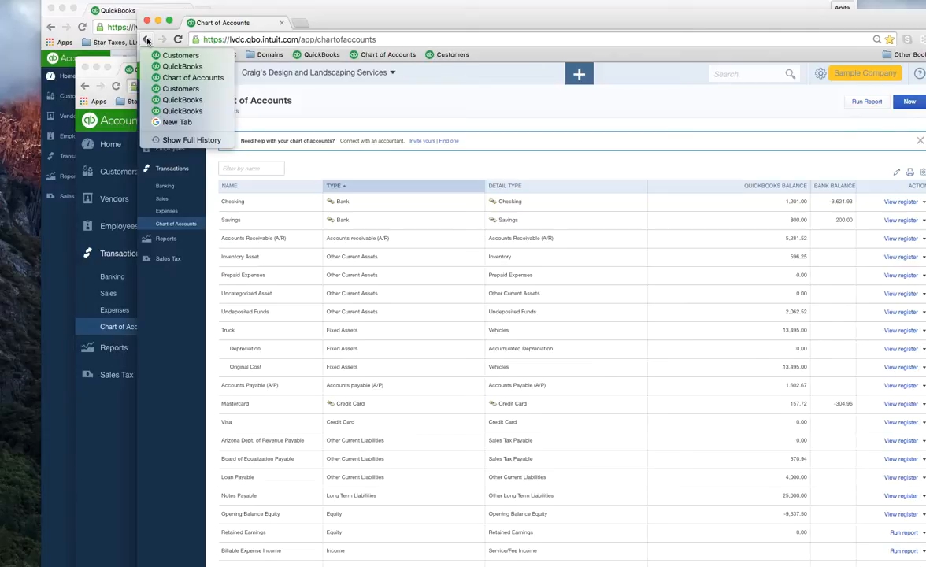
click(180, 89)
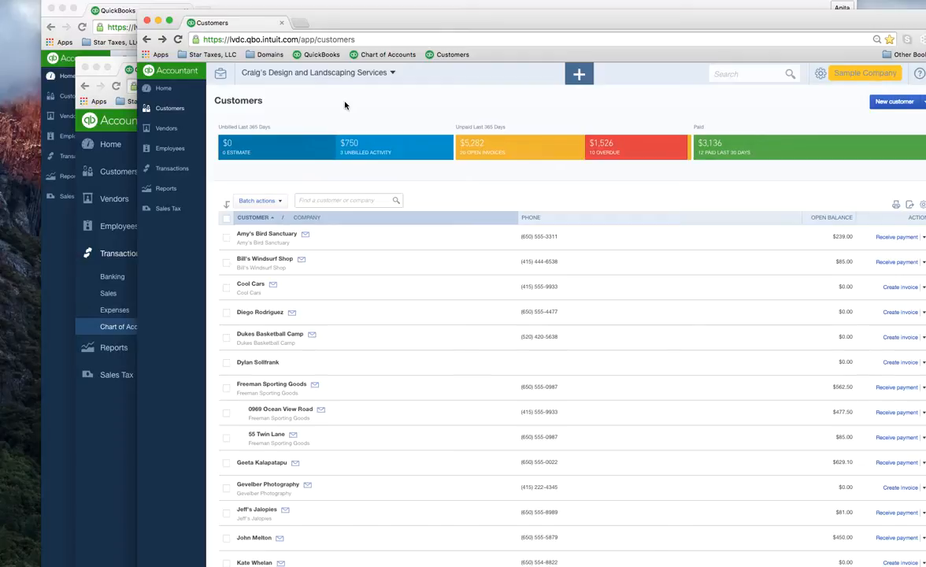
drag(421, 26, 310, 31)
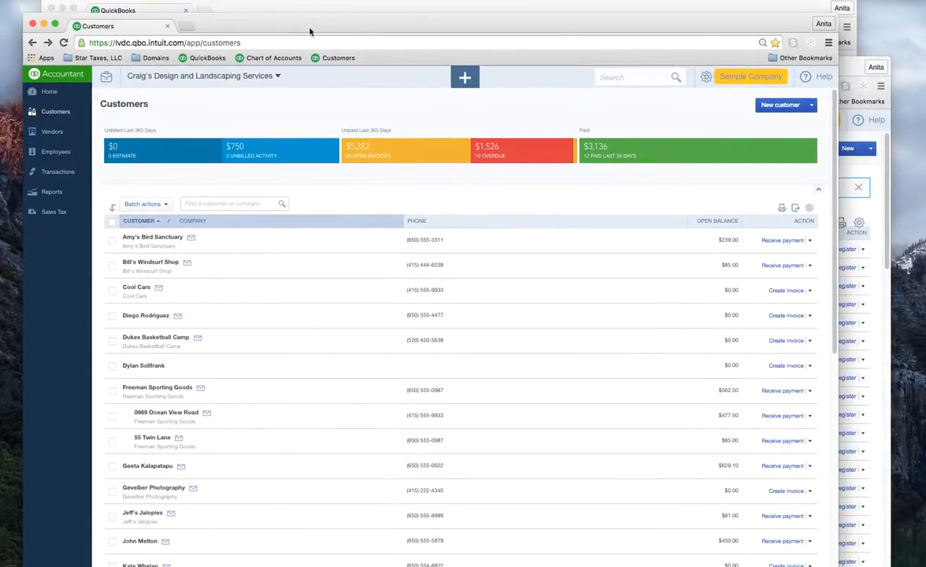
Step: Show Chrome's full History page from the browser menu
click(828, 44)
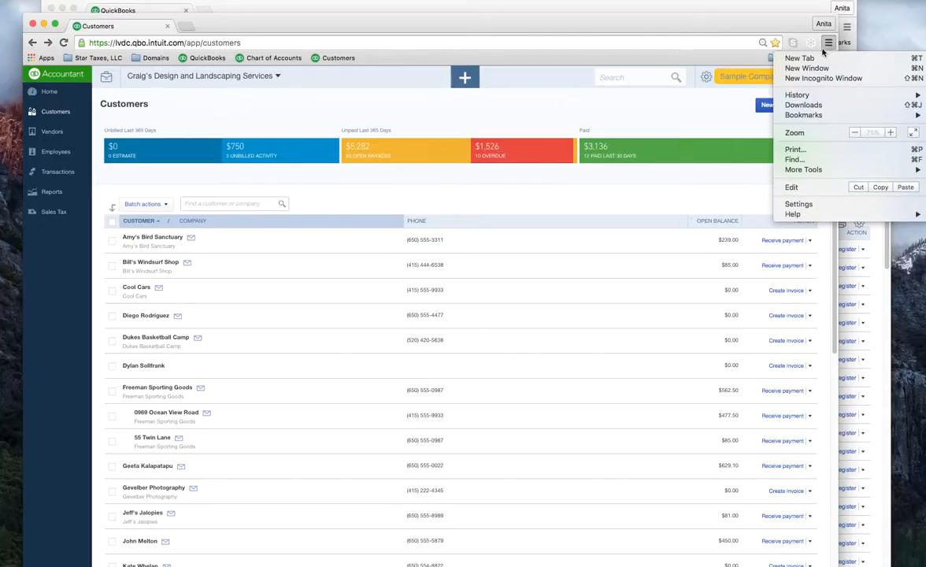
mouse_move(810, 95)
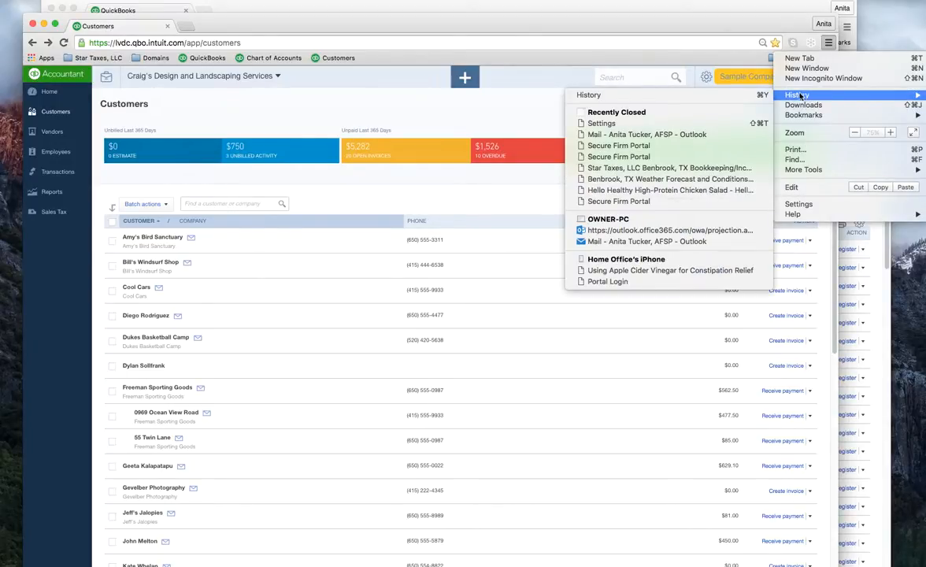
click(589, 95)
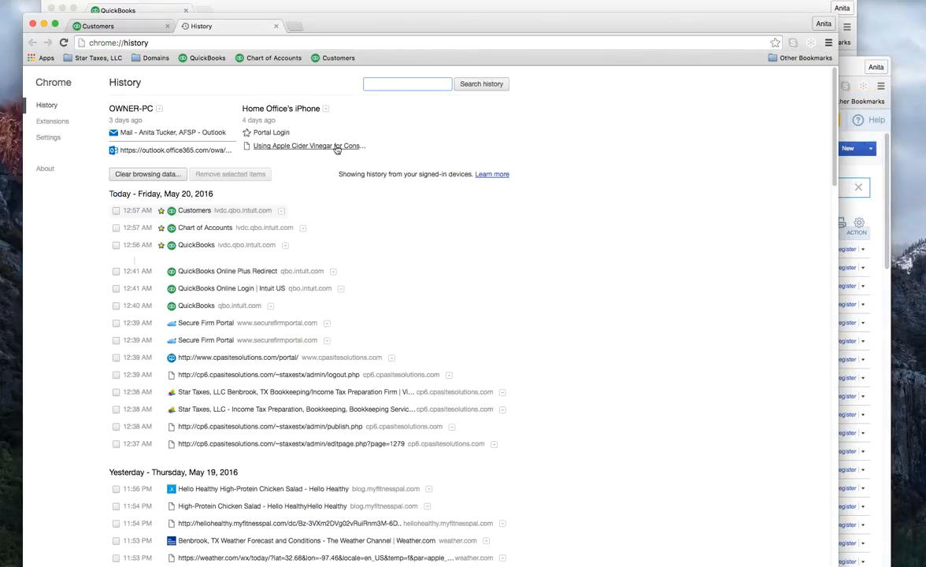
Step: Review Clear browsing data with 'the beginning of time' range, then close it without clearing
click(142, 174)
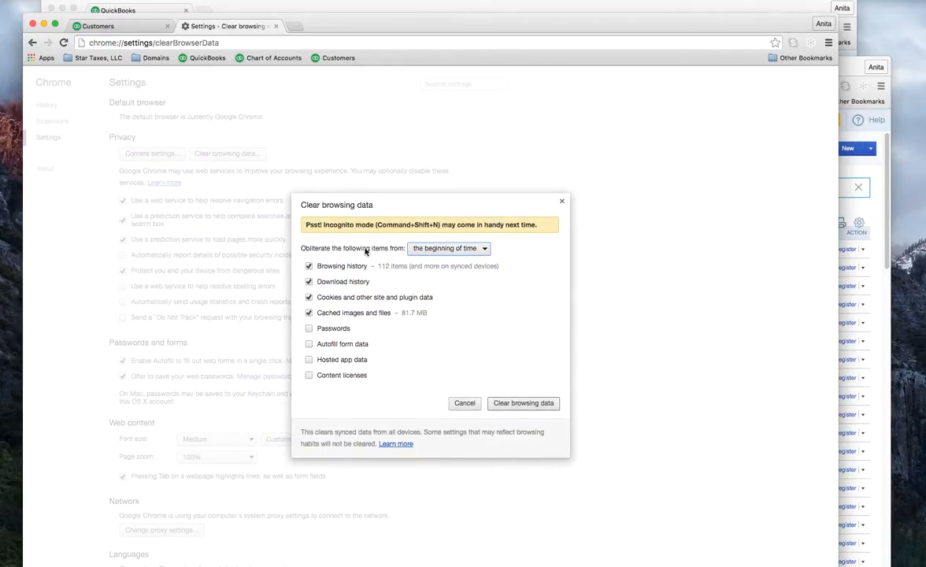
click(473, 250)
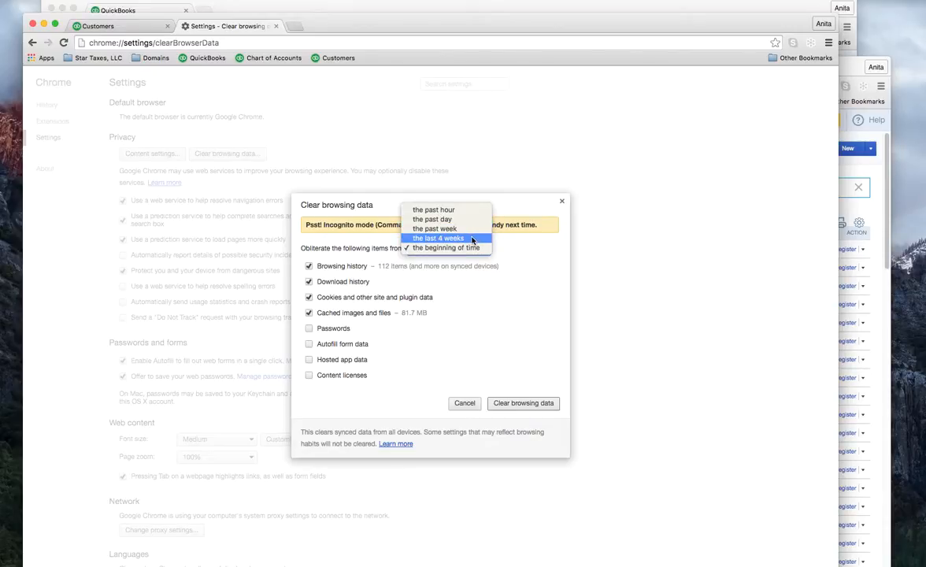
click(466, 311)
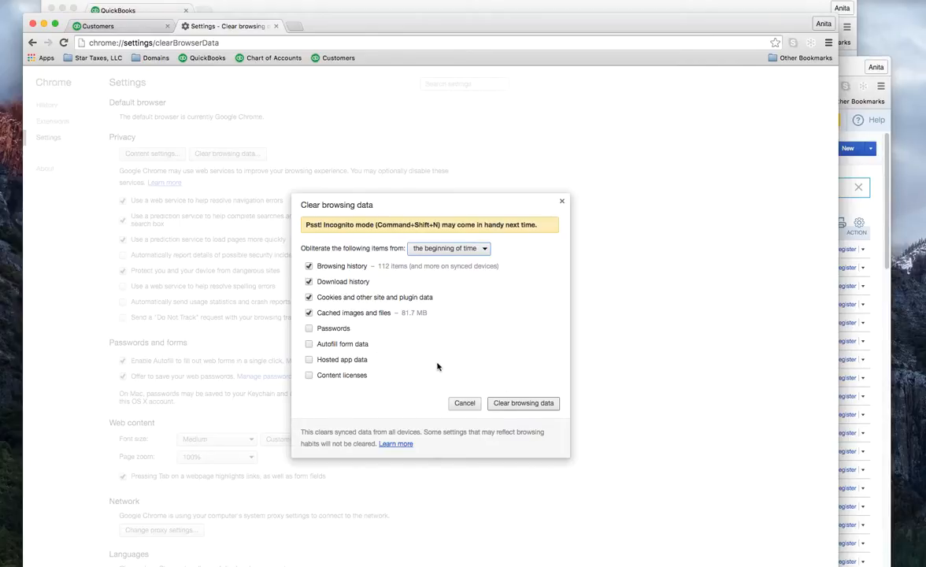
click(454, 248)
click(451, 247)
click(562, 202)
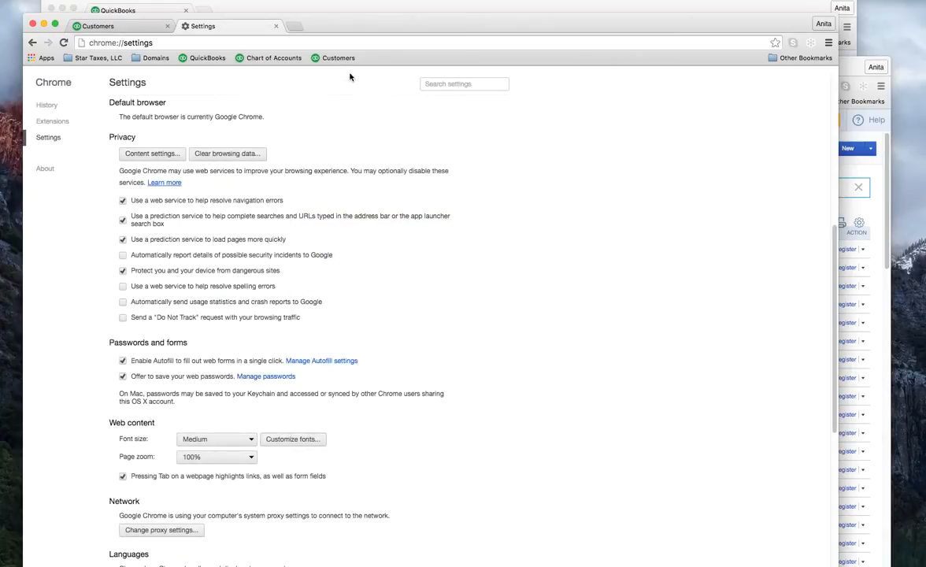
Step: Close the Settings tab, then zoom the Customers page in twice and out twice to show more rows
click(276, 27)
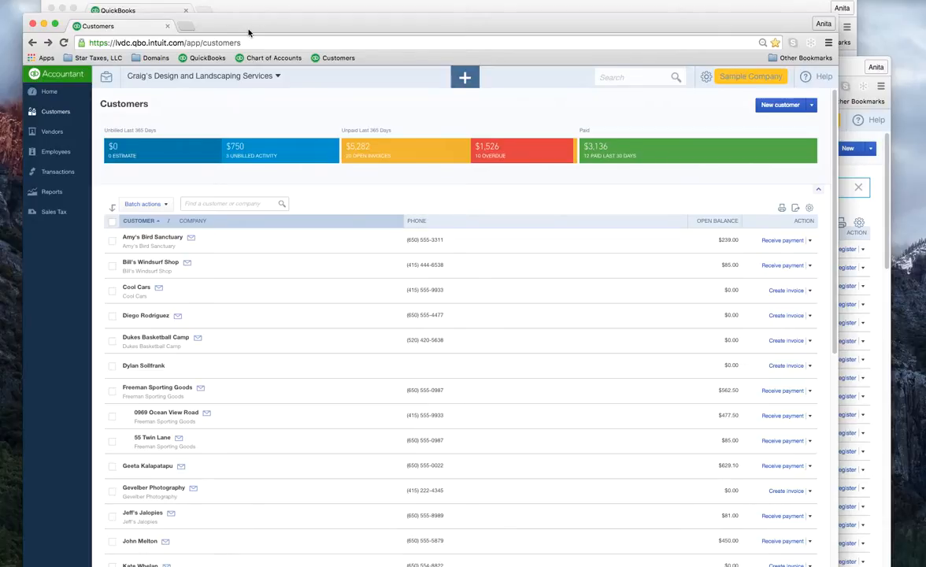
key(super+plus)
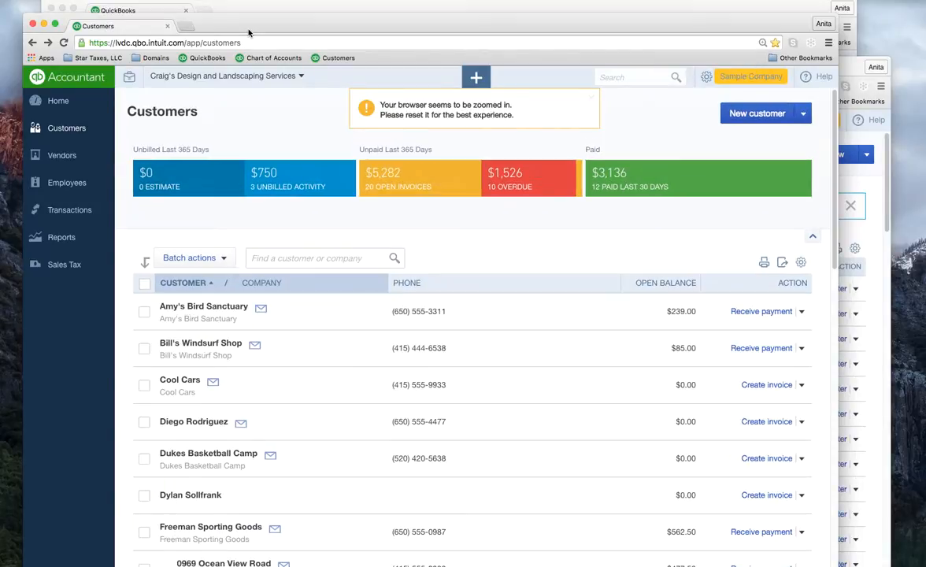
key(super+plus)
key(super+plus)
key(super+plus)
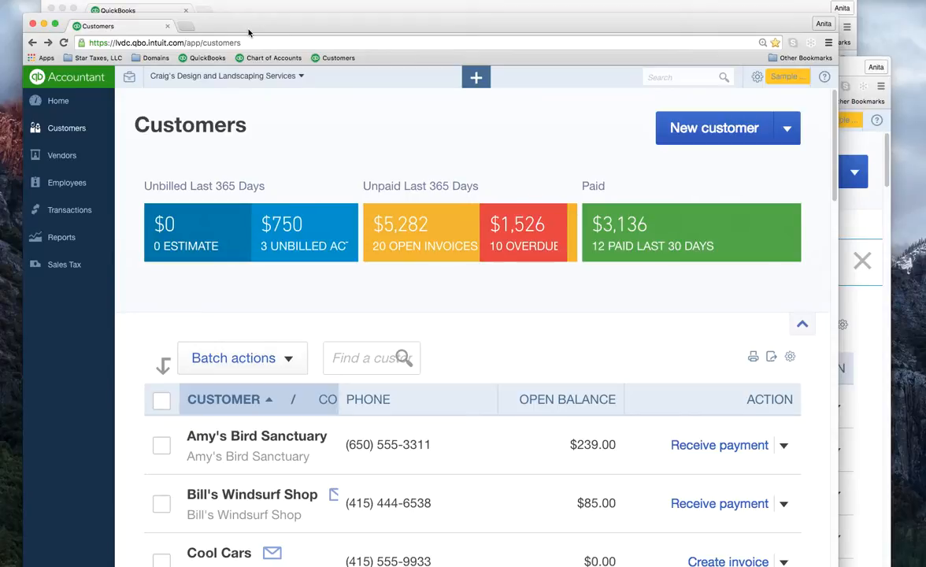
key(super+minus)
key(super+minus)
key(super+minus)
key(super+minus)
key(super+minus)
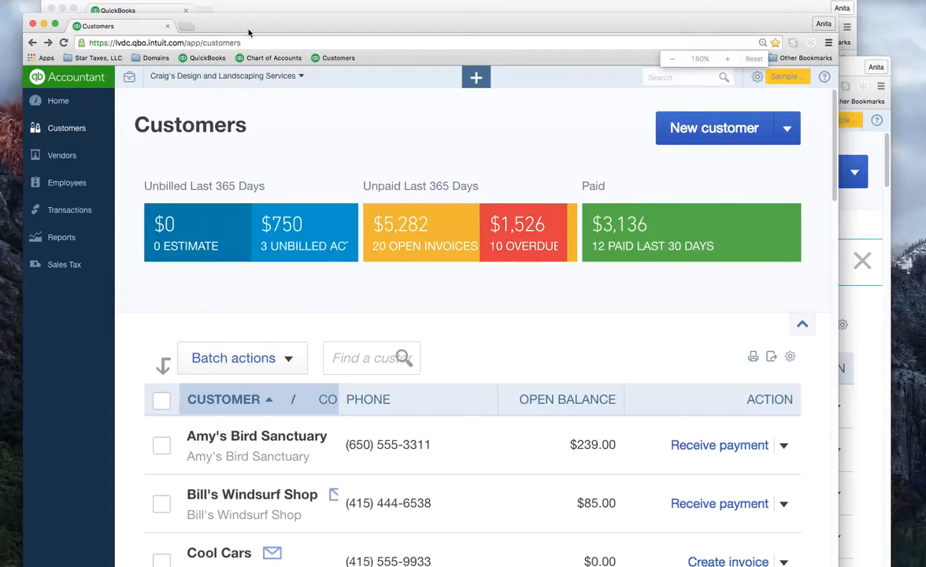
key(super+minus)
key(super+minus)
key(super+minus)
key(super+minus)
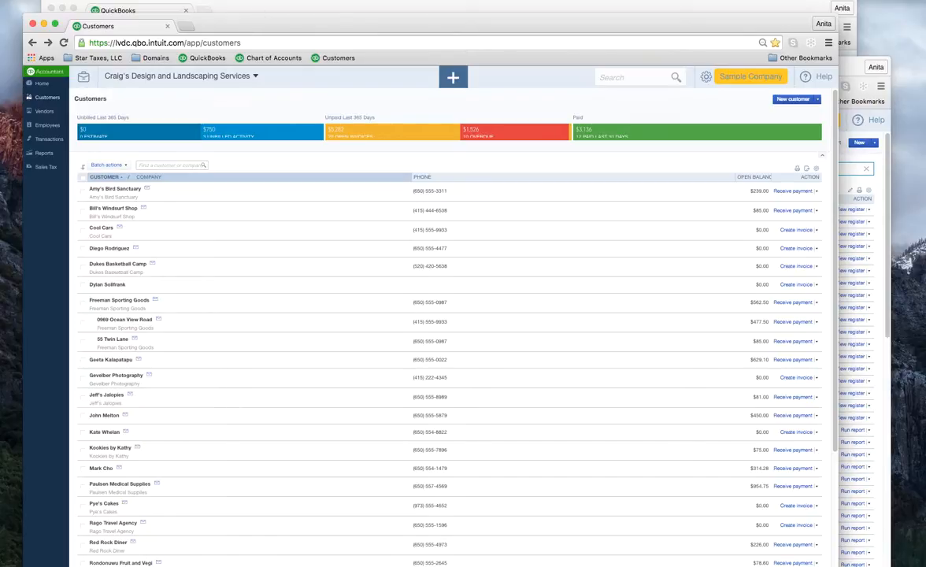
Step: Copy the Customers page URL and Paste and Go it in a new tab
click(248, 43)
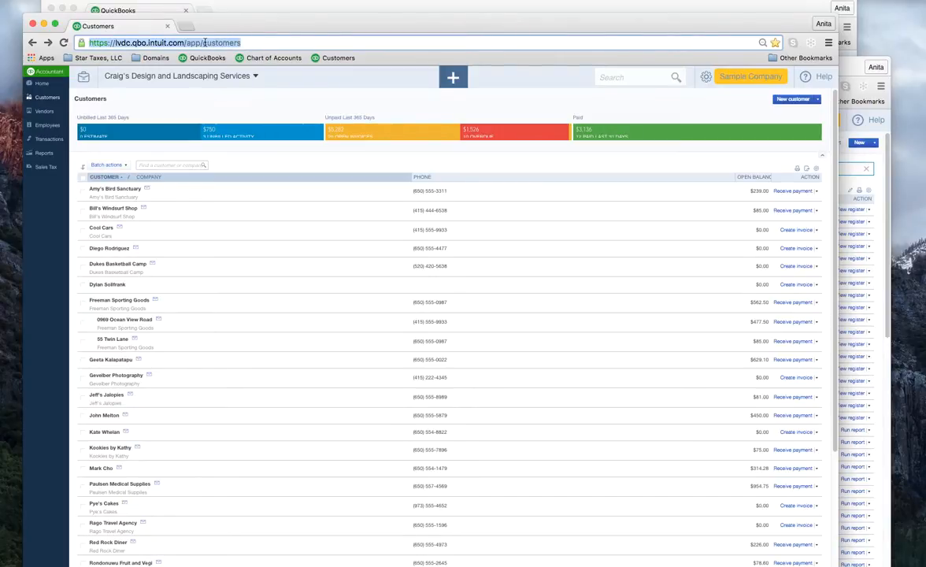
right_click(210, 42)
click(236, 58)
click(185, 27)
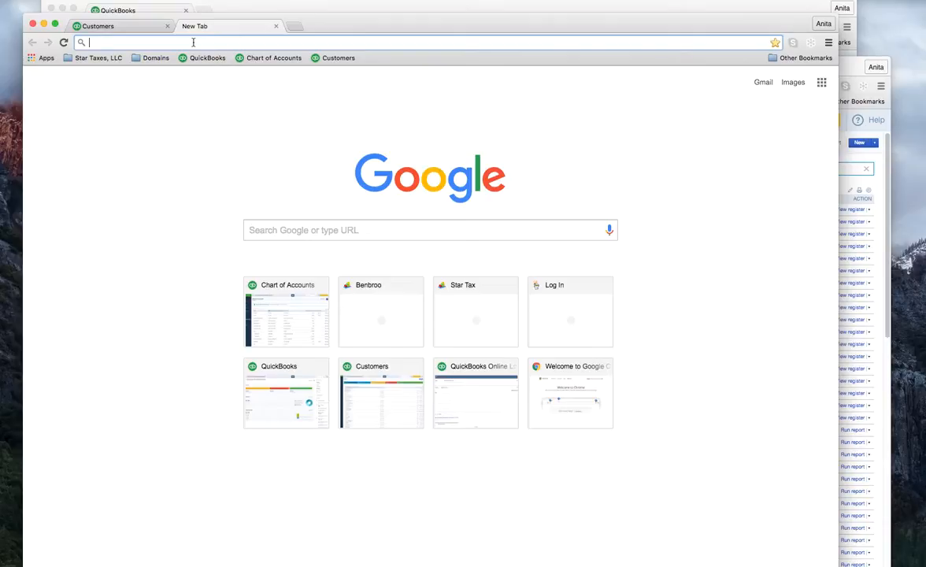
right_click(193, 42)
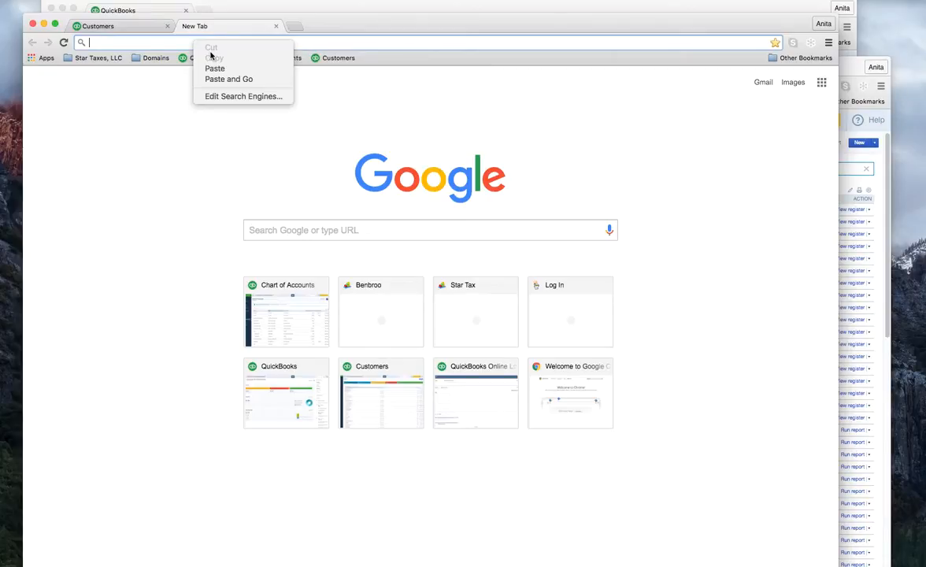
click(243, 82)
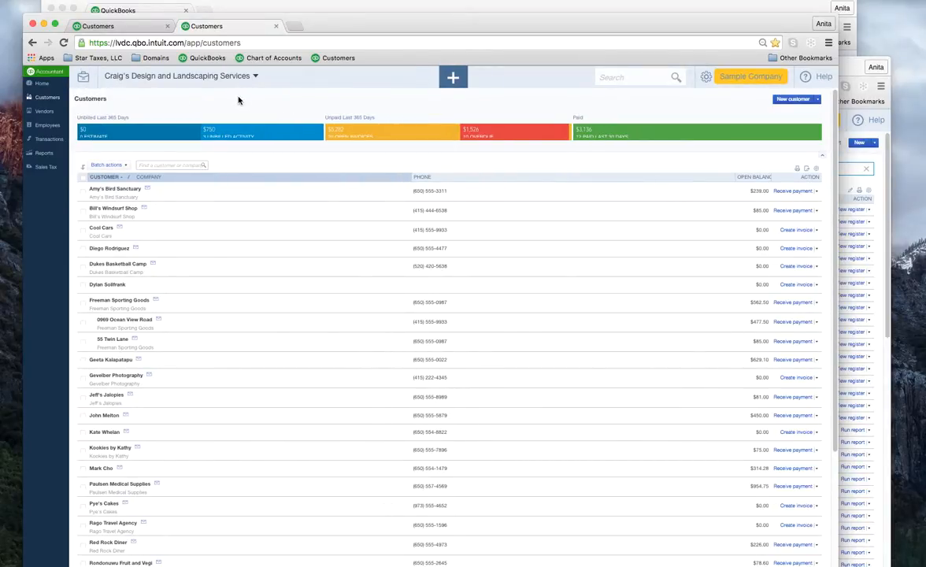
Step: Duplicate the Customers tab, then close all three Customers tabs and the Chart of Accounts window
right_click(252, 28)
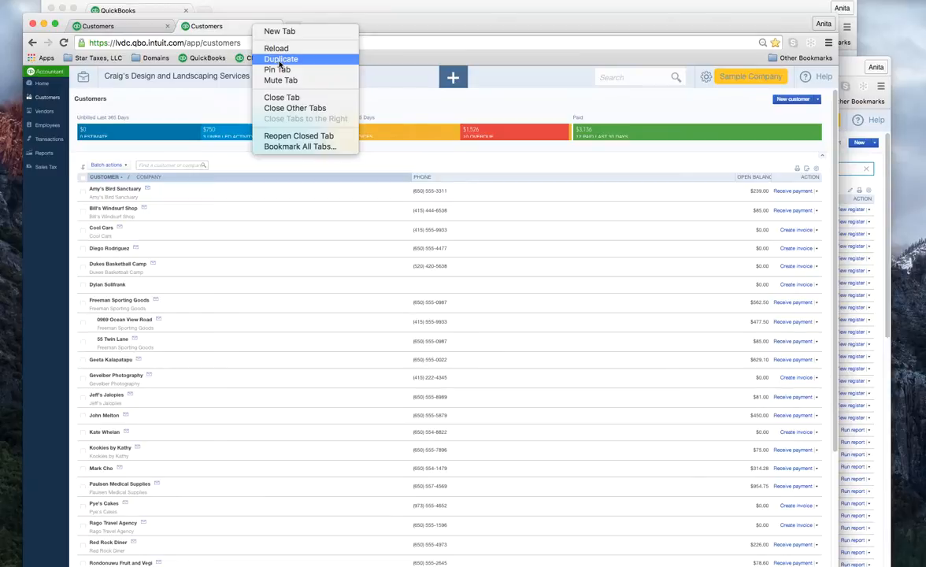
click(280, 59)
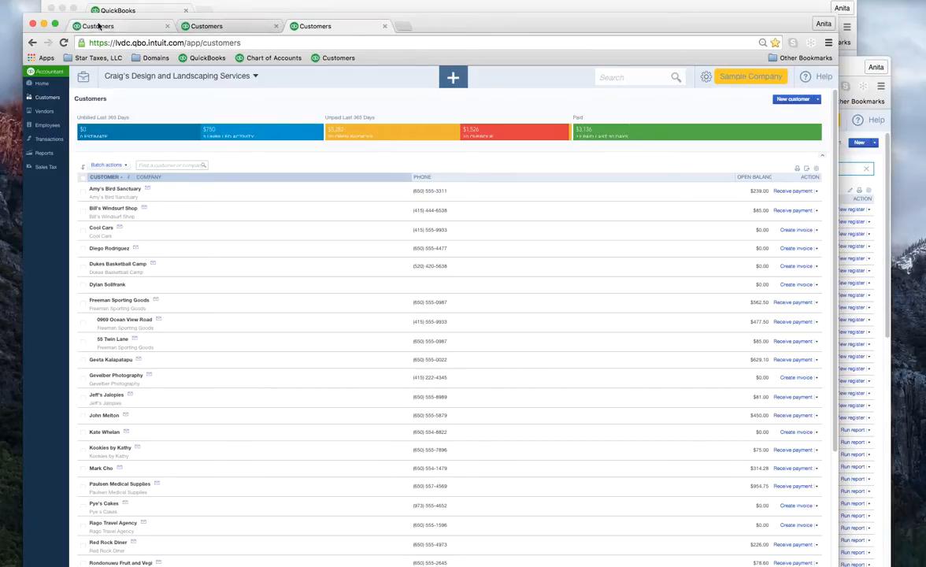
click(384, 26)
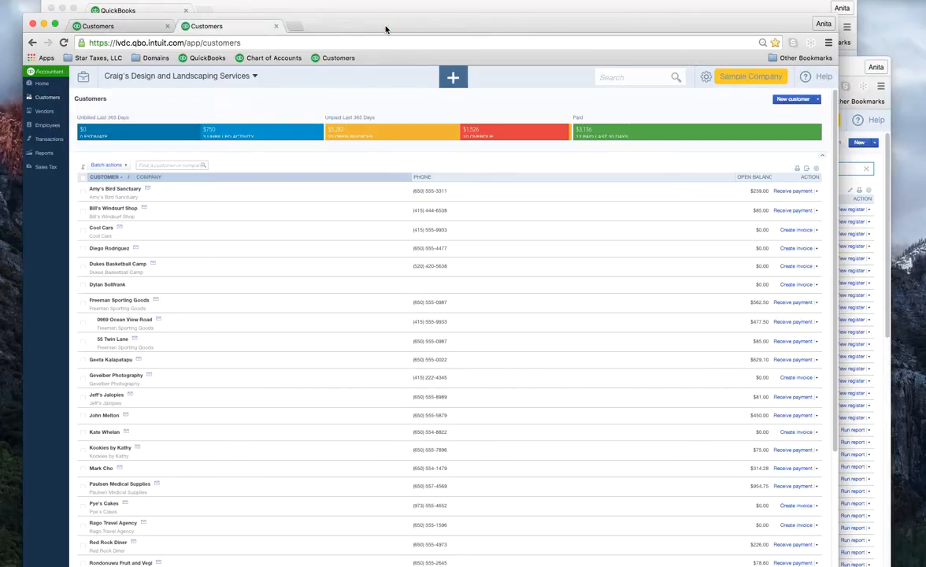
click(275, 27)
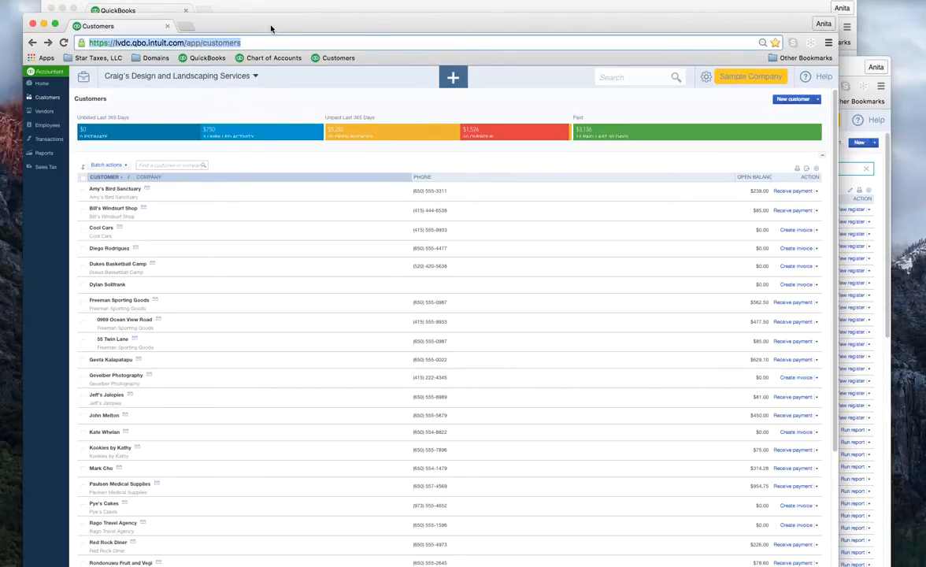
click(166, 26)
click(220, 69)
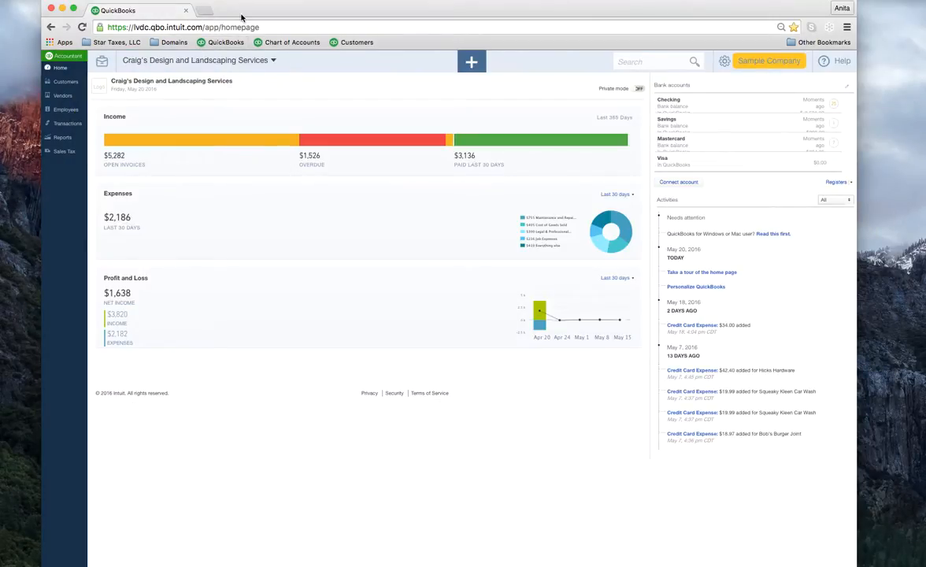
click(302, 4)
drag(302, 15, 303, 44)
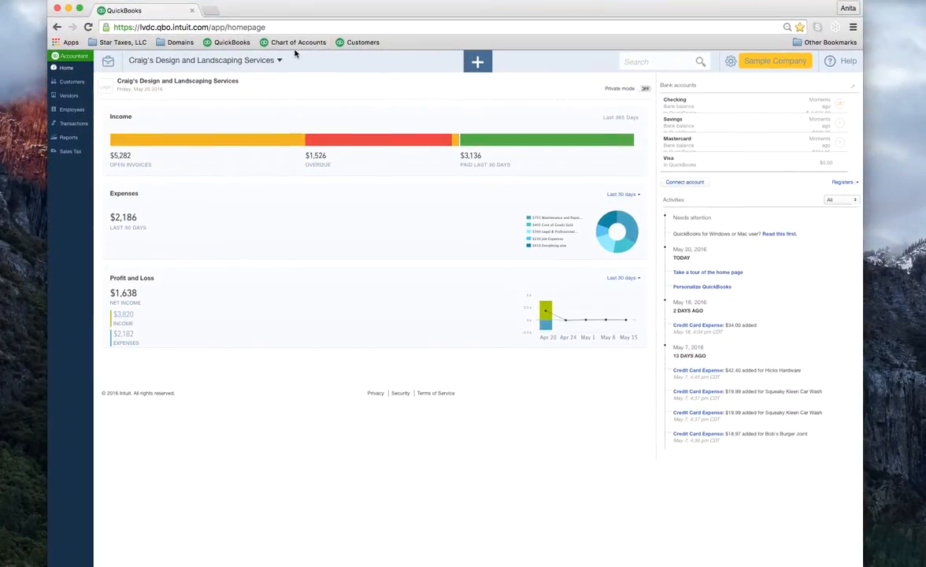
right_click(347, 41)
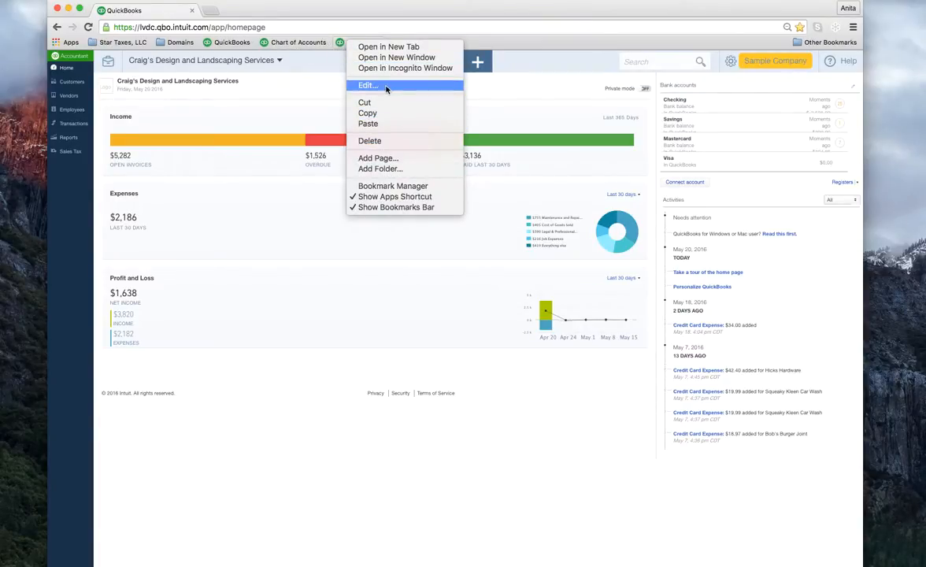
click(380, 140)
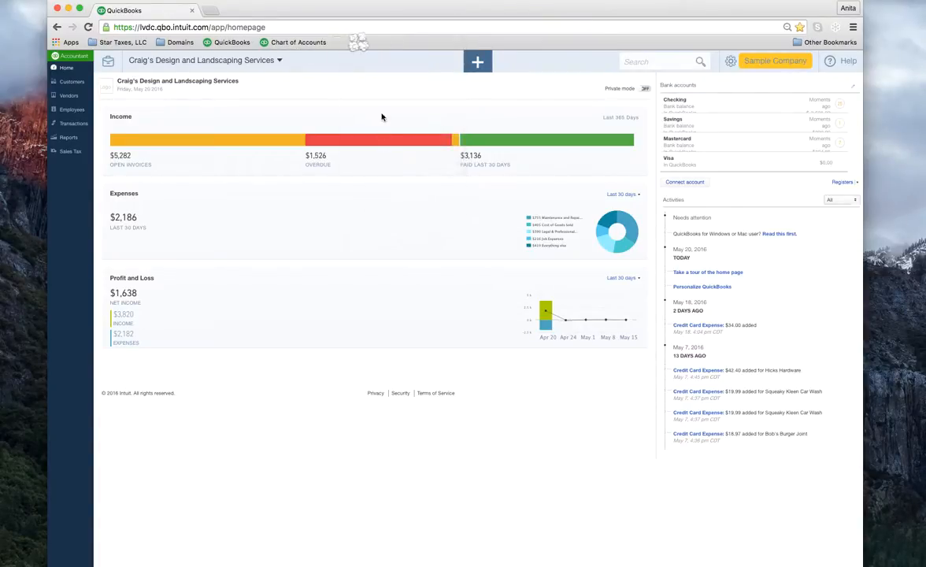
right_click(300, 42)
click(344, 145)
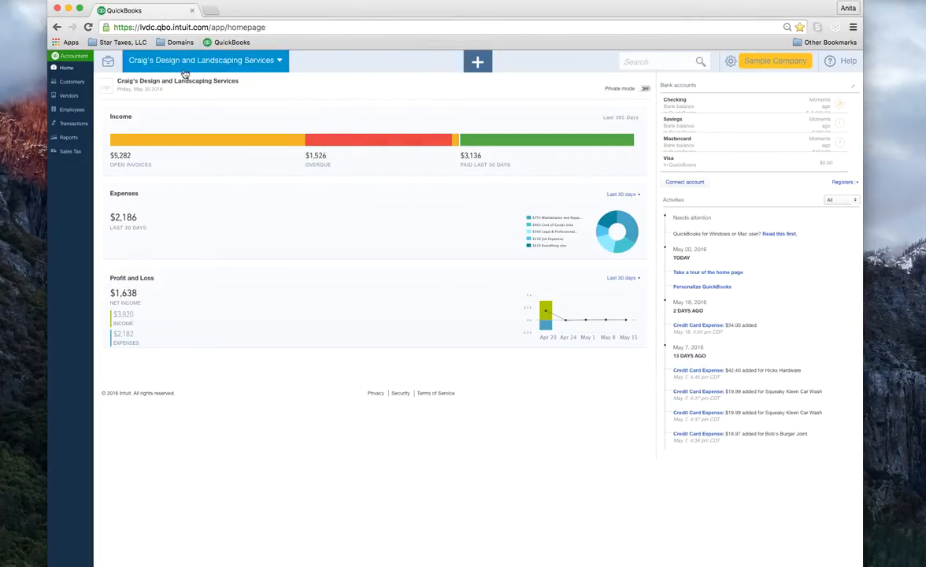
click(68, 72)
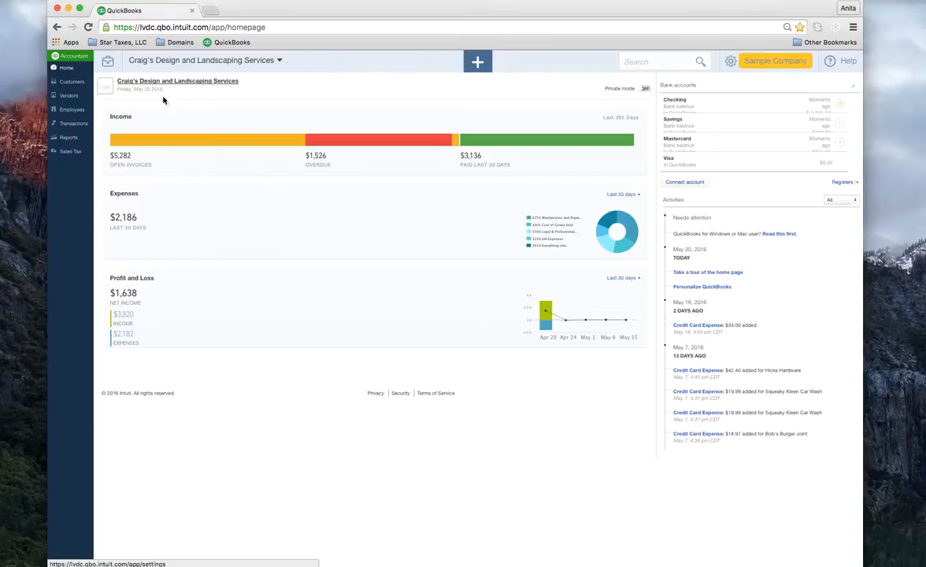
Step: Stretch the browser window to full screen width and zoom the dashboard to 90%
drag(864, 182, 925, 183)
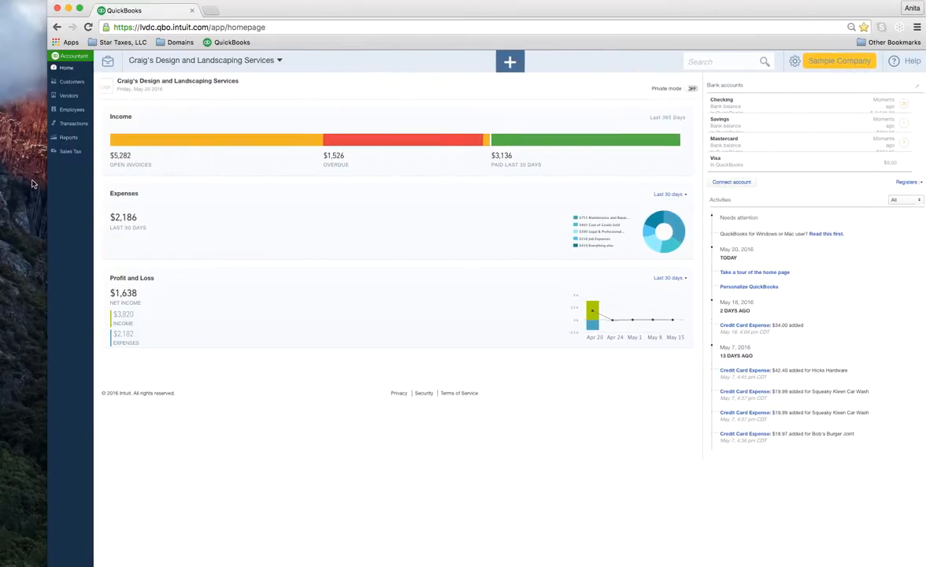
drag(48, 184, 0, 173)
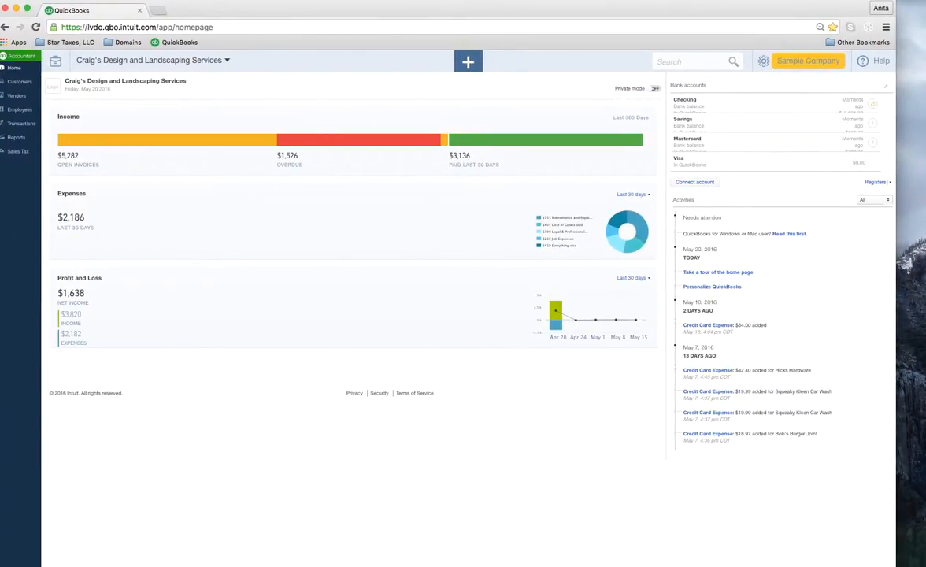
drag(895, 272, 925, 277)
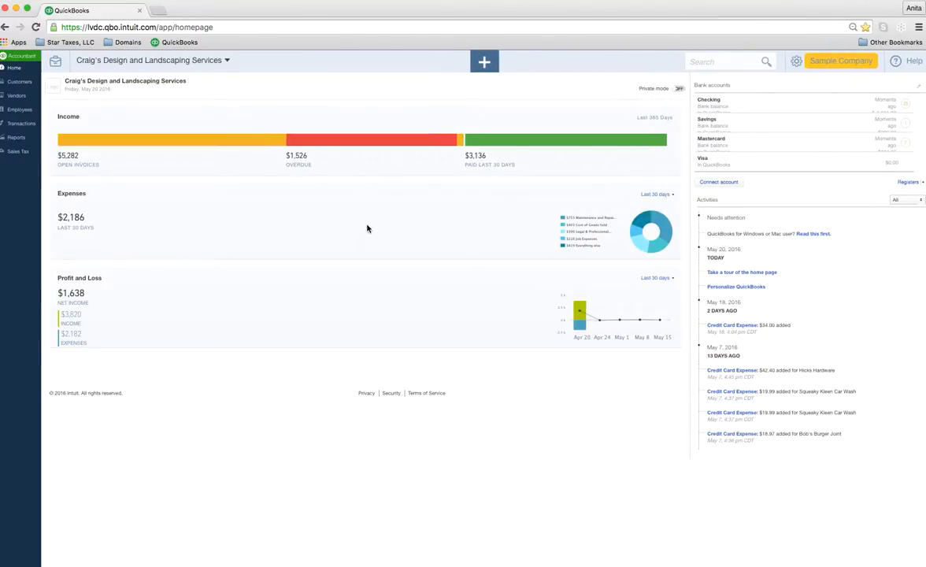
key(super+equal)
key(super+equal)
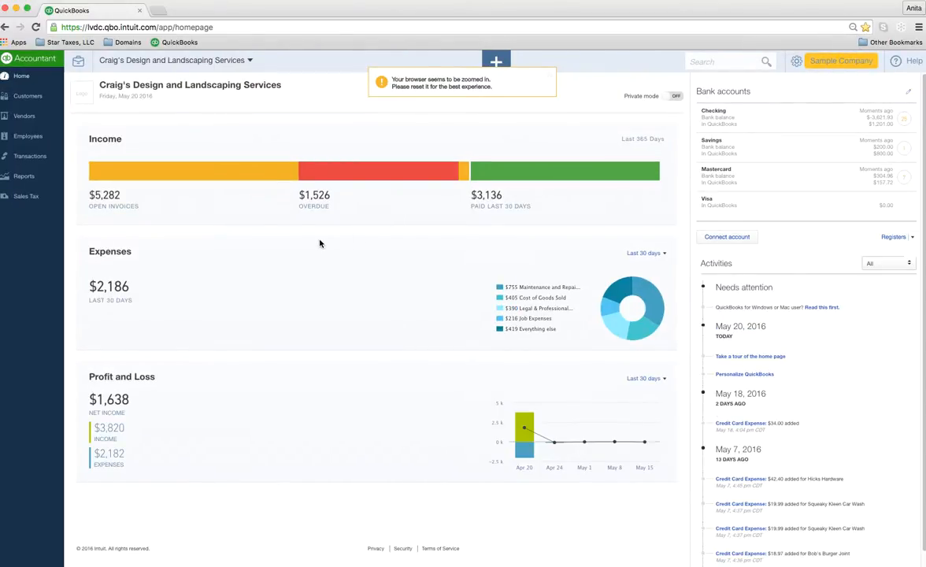
key(super+equal)
key(super+equal)
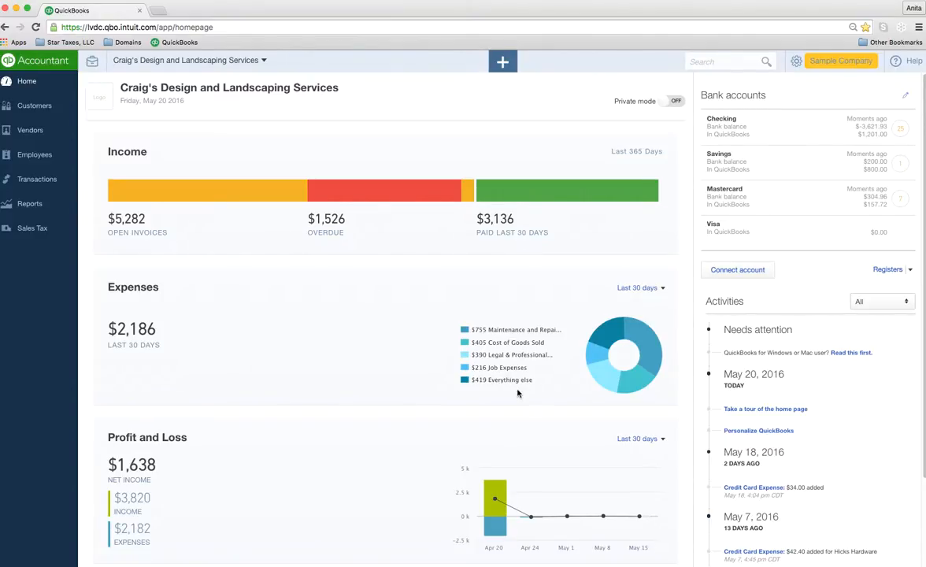
Step: Drill into the $390 Legal & Professional Fees slice of the Expenses donut chart
mouse_move(601, 372)
scroll(268, 457, down, 1)
scroll(268, 457, down, 1)
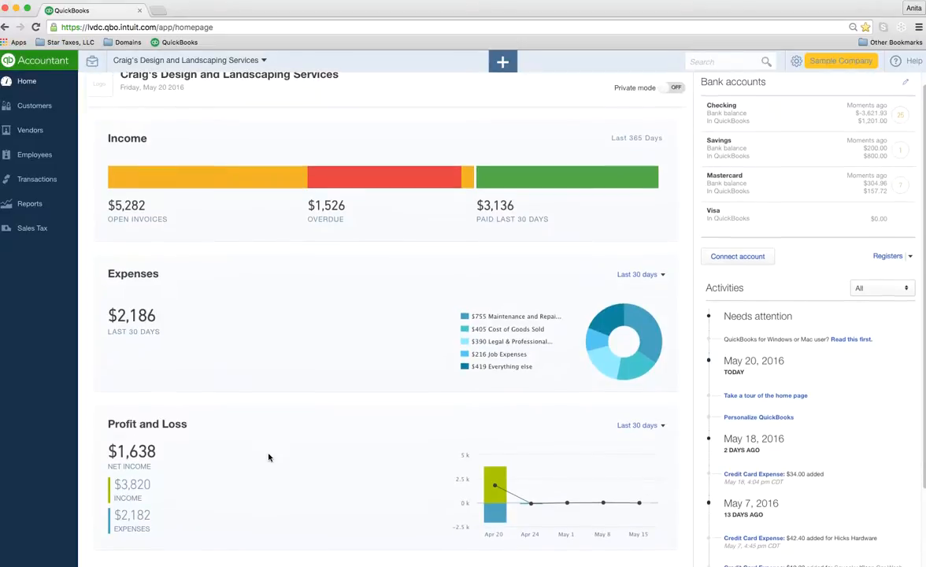
scroll(267, 458, down, 1)
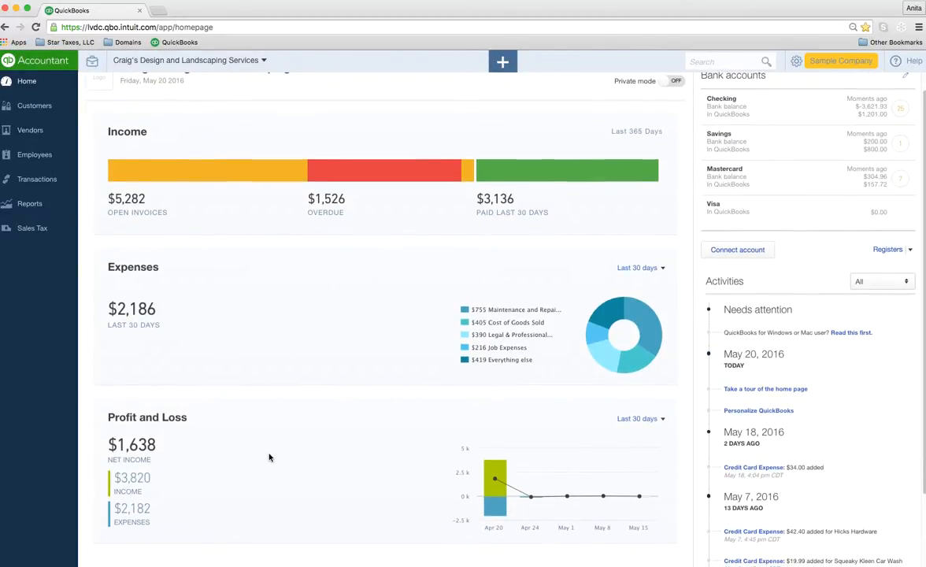
scroll(268, 457, up, 2)
mouse_move(481, 473)
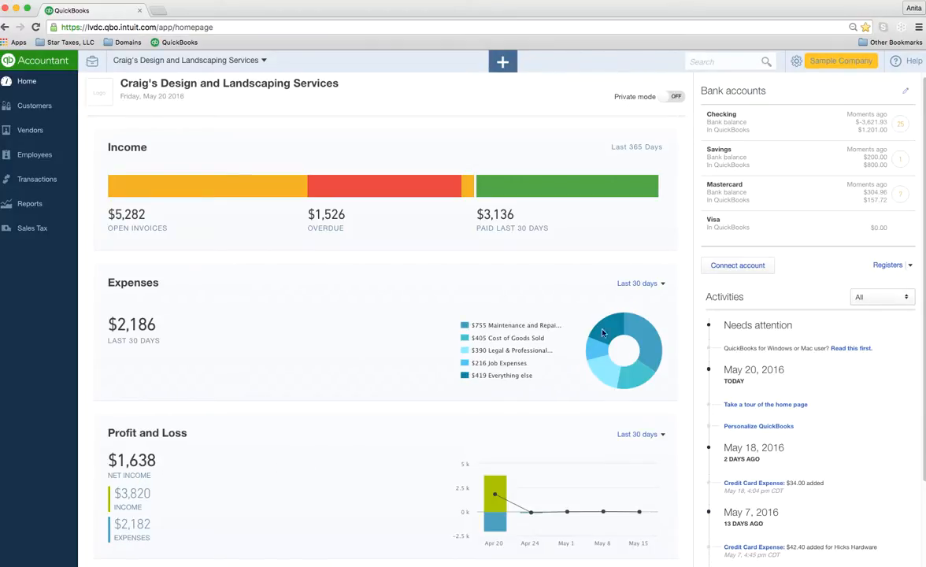
mouse_move(606, 326)
mouse_move(645, 338)
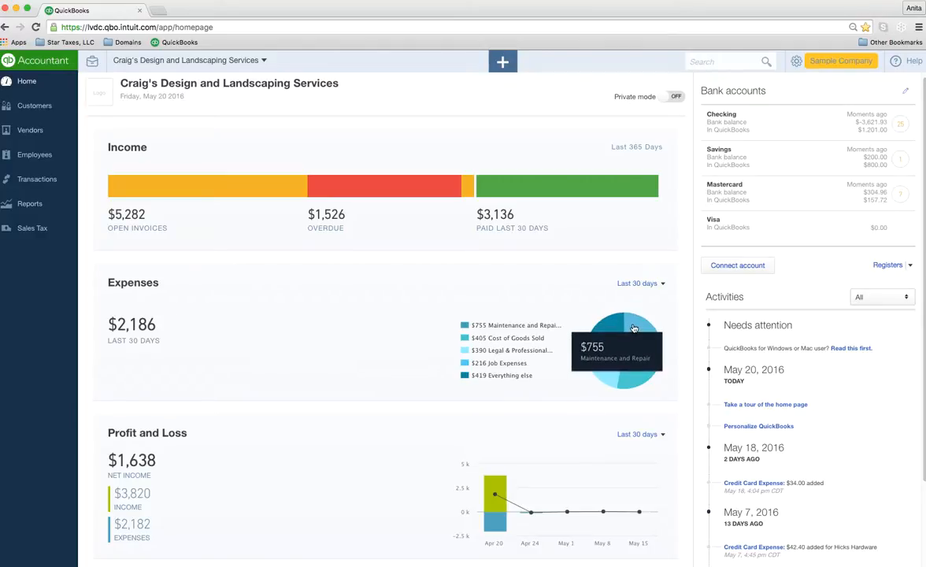
click(601, 374)
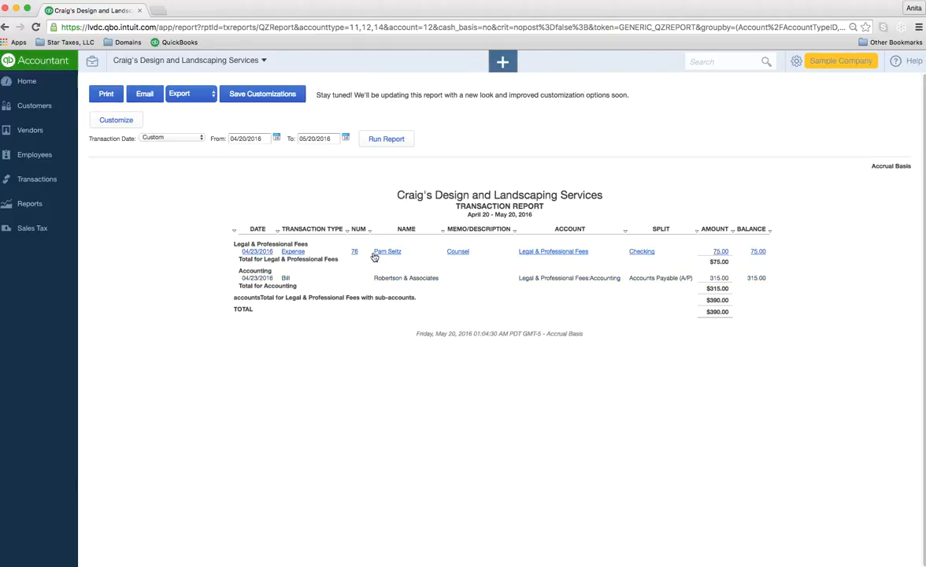
Step: Open the $315 Robertson & Associates Accounting bill from the transaction report
click(401, 280)
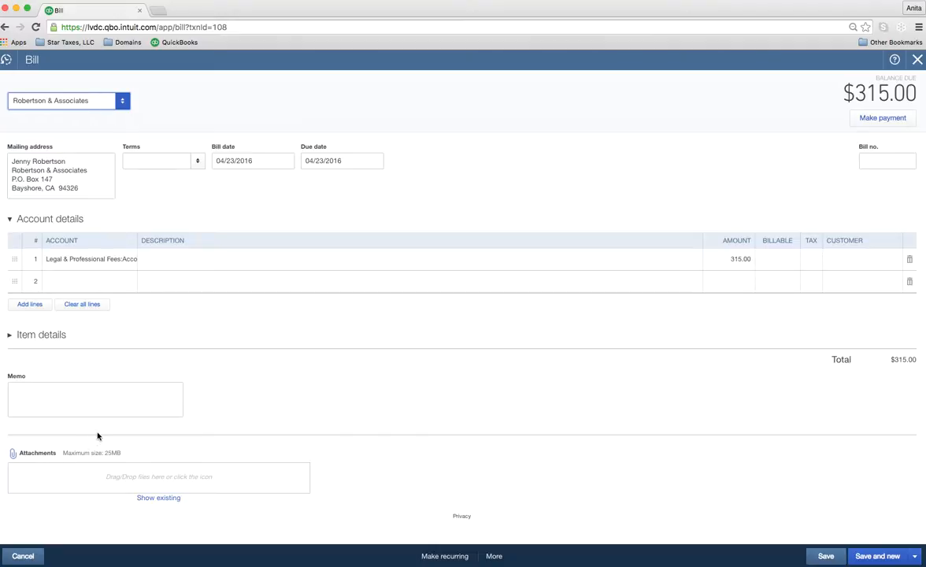
Step: Cancel the attachment file dialog, close the Robertson & Associates bill, and return Home
click(38, 454)
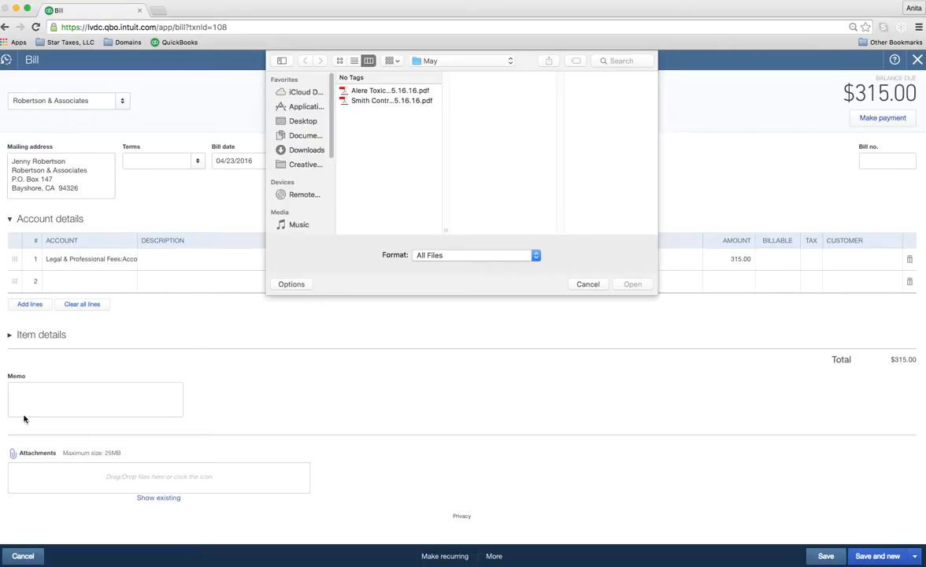
click(588, 285)
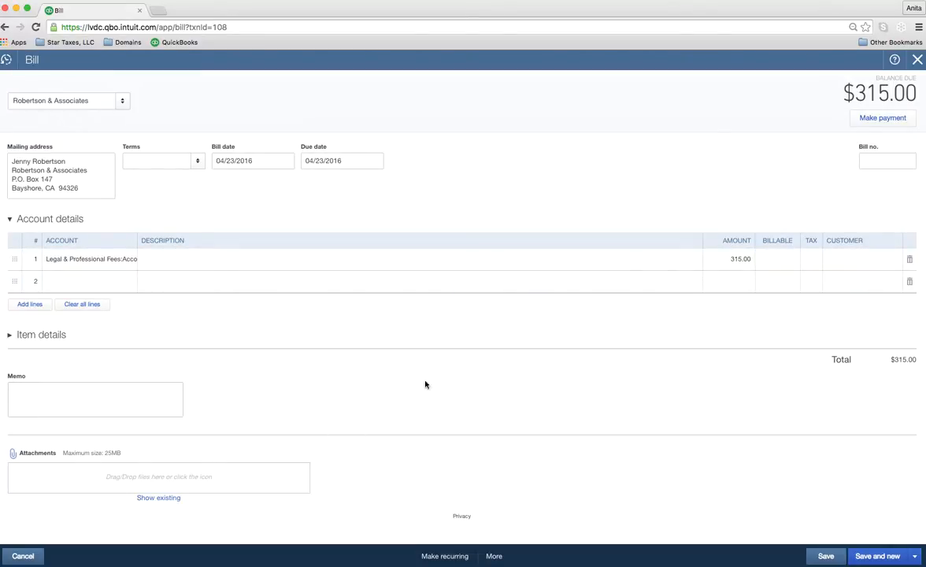
click(916, 62)
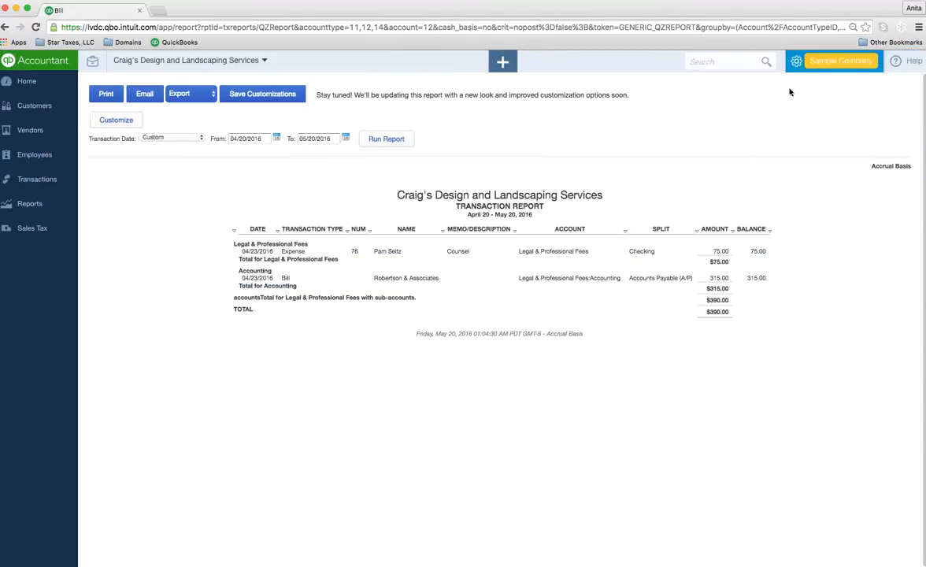
click(32, 89)
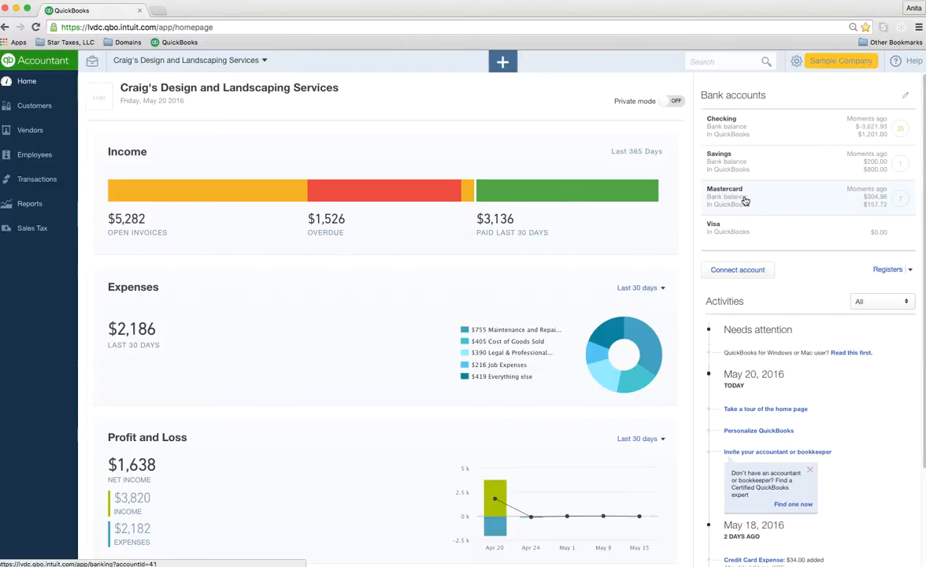
Step: Scroll the home dashboard down to the Activities feed
scroll(797, 382, down, 1)
scroll(797, 381, down, 5)
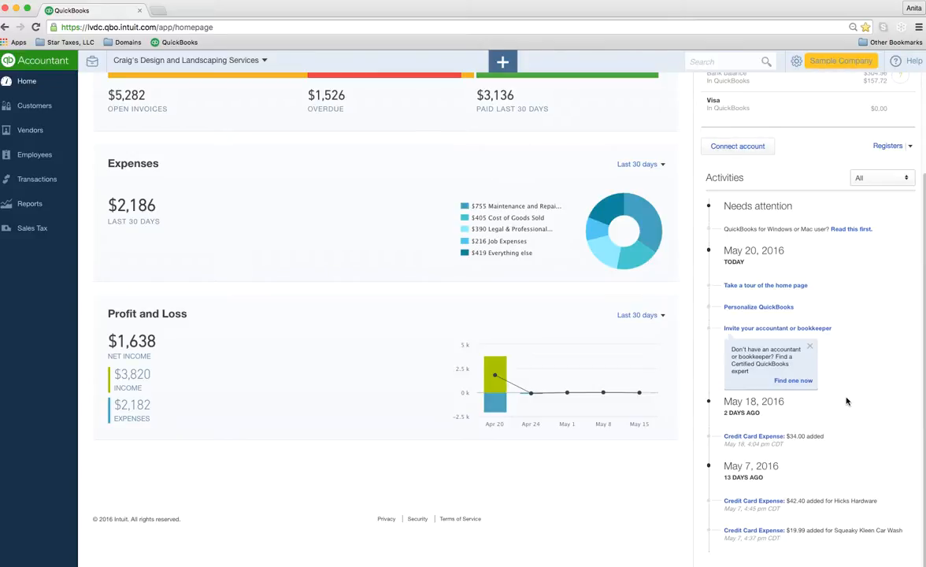
Step: Filter the Activities feed to Invoices, then to Estimates
click(881, 186)
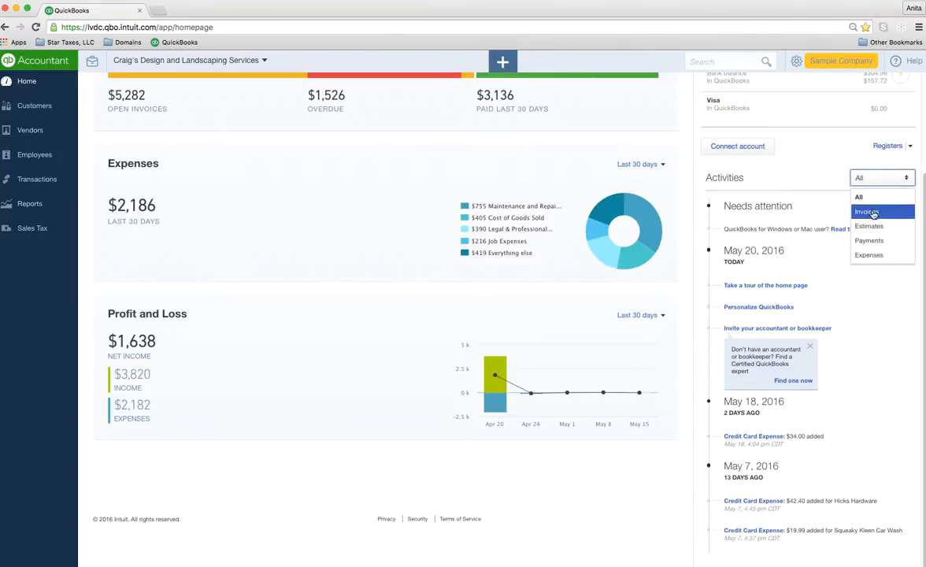
click(883, 211)
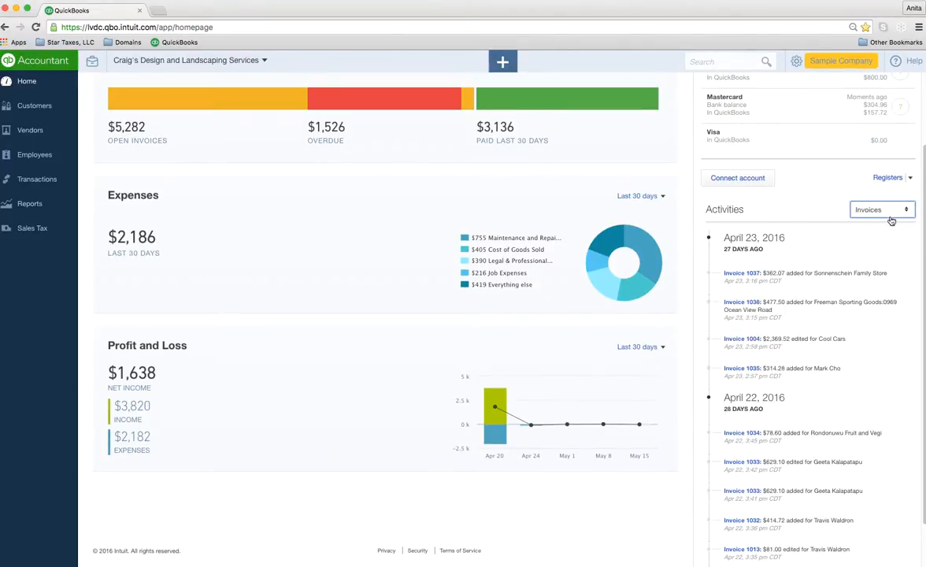
scroll(778, 424, down, 2)
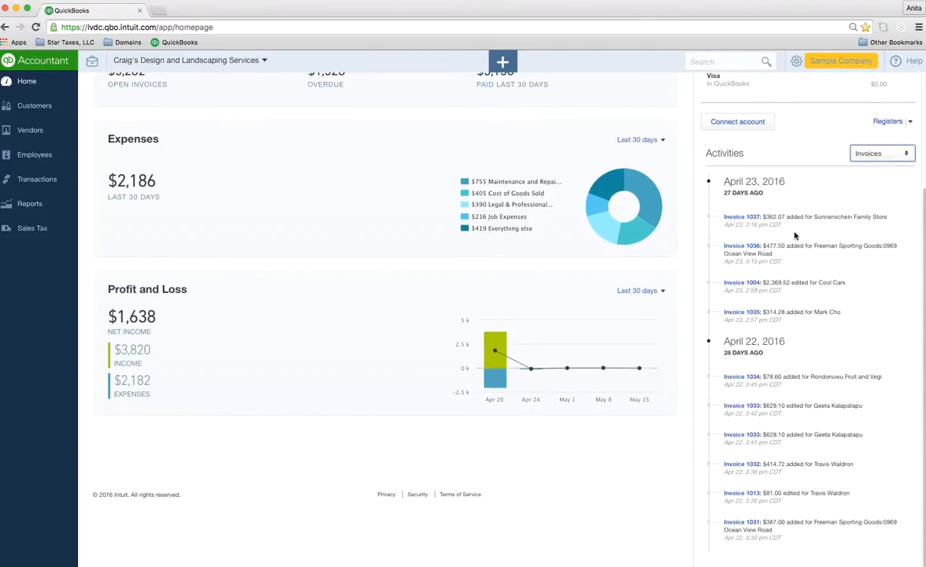
scroll(796, 236, up, 2)
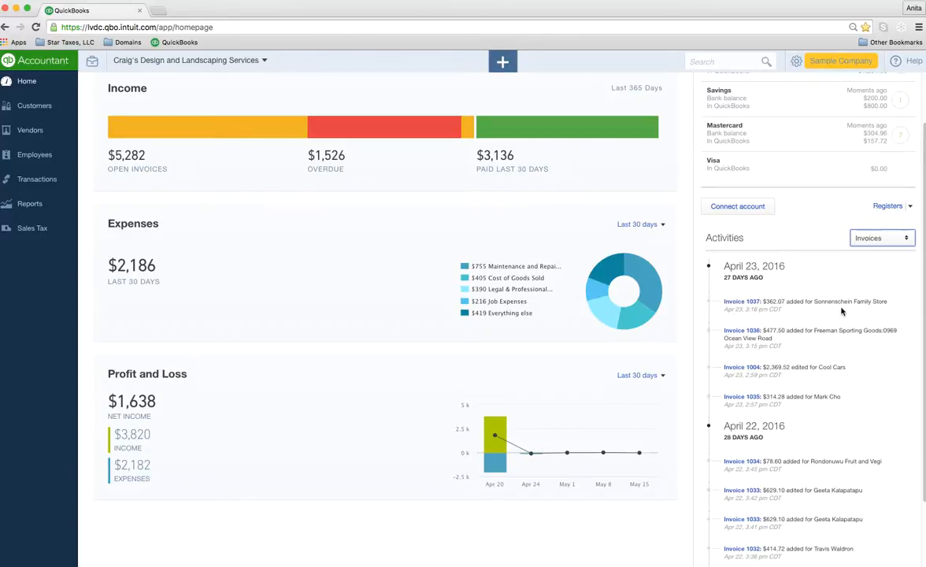
click(899, 239)
key(Down)
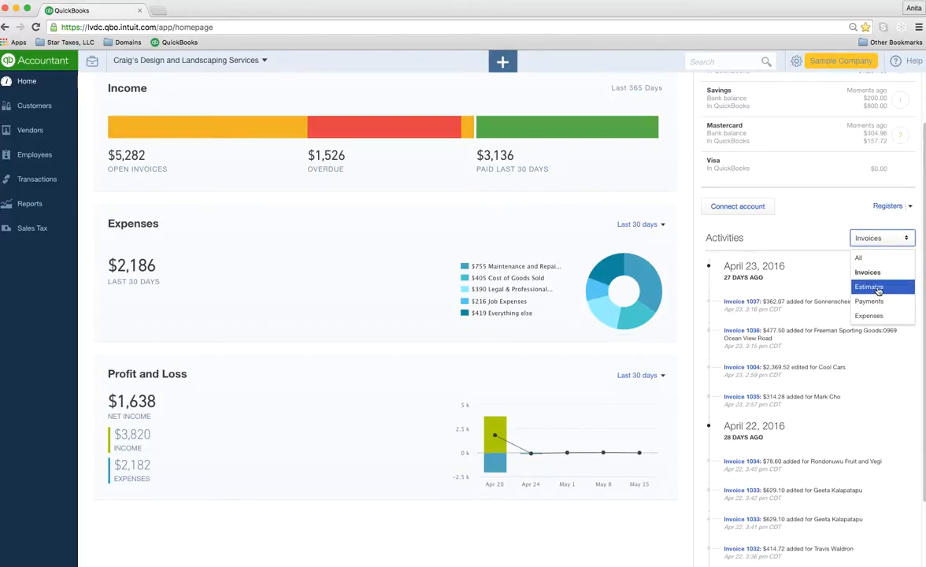
key(Return)
Step: Switch the Activities filter to Payments, then finish on Expenses
click(893, 238)
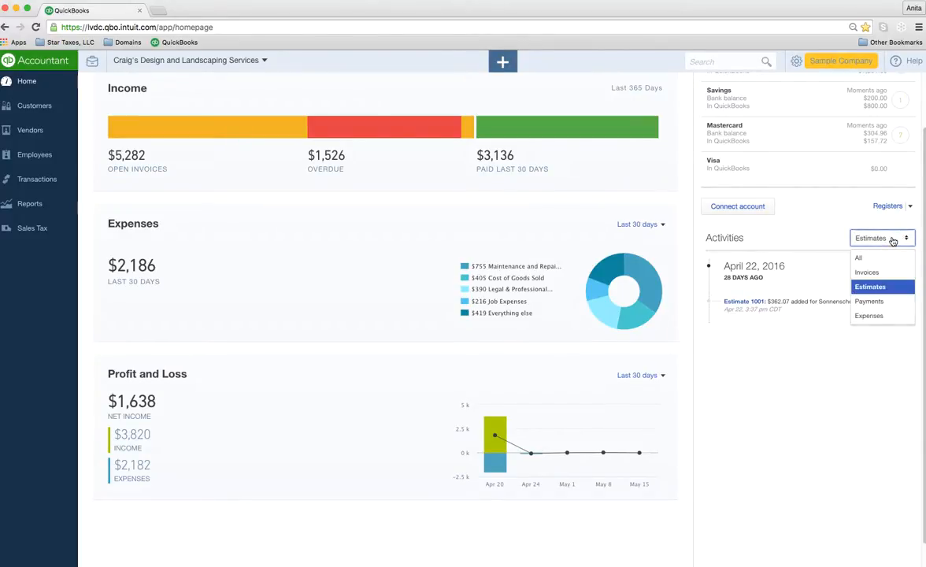
click(874, 303)
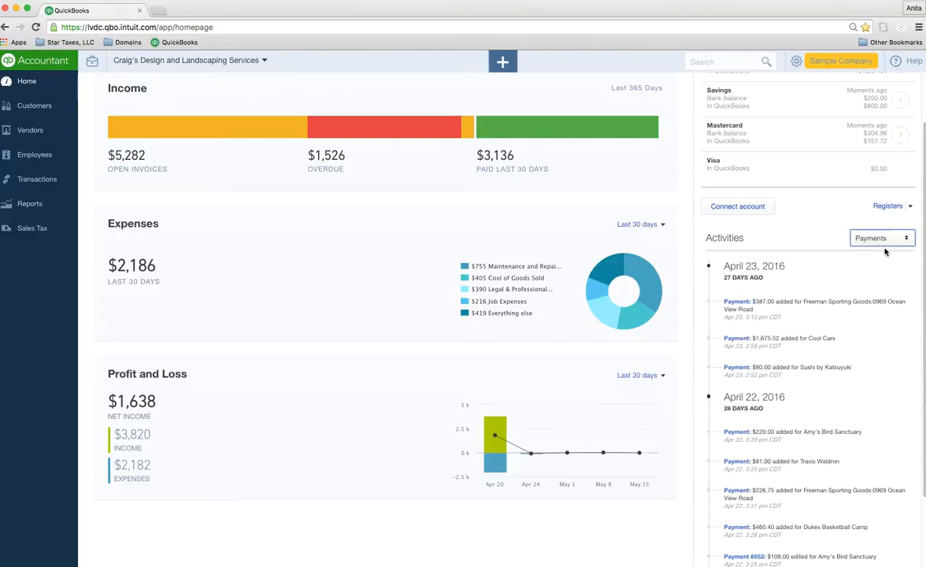
click(904, 239)
click(871, 315)
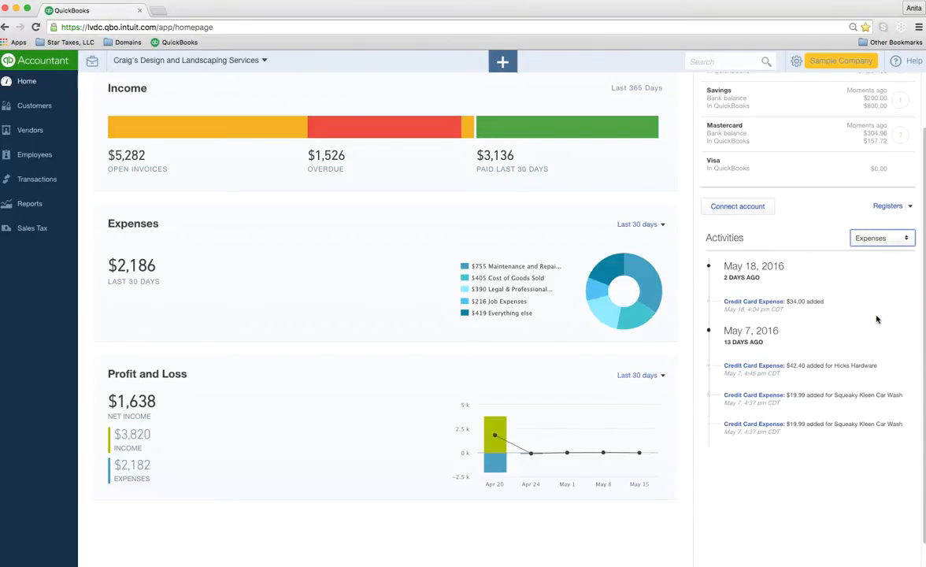
scroll(877, 311, down, 2)
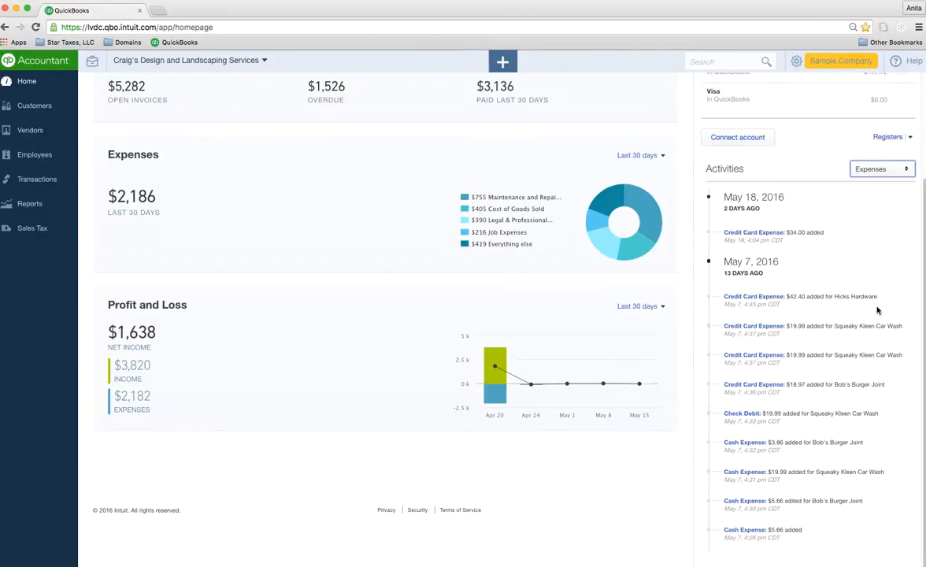
scroll(877, 310, up, 1)
scroll(874, 311, down, 1)
scroll(870, 312, up, 1)
scroll(863, 284, down, 1)
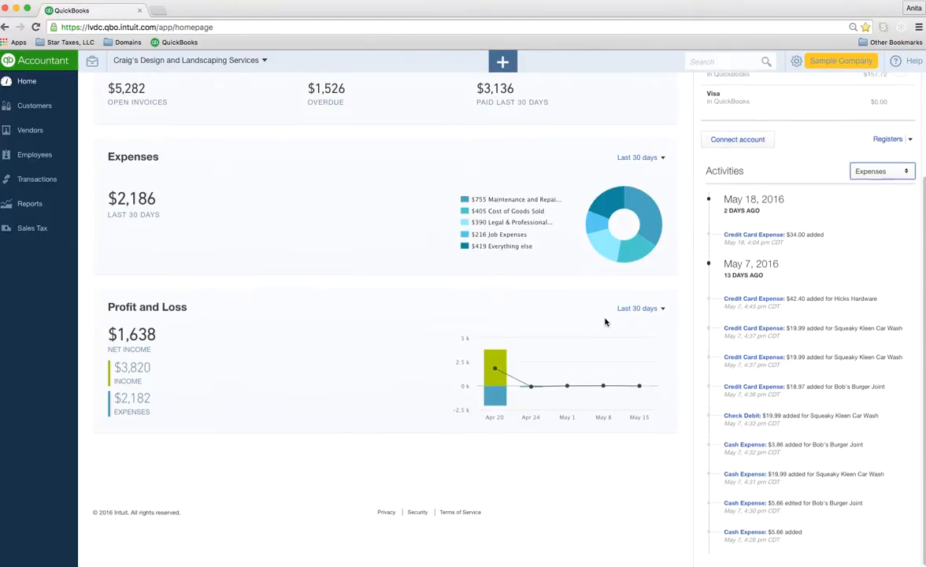
scroll(599, 299, up, 4)
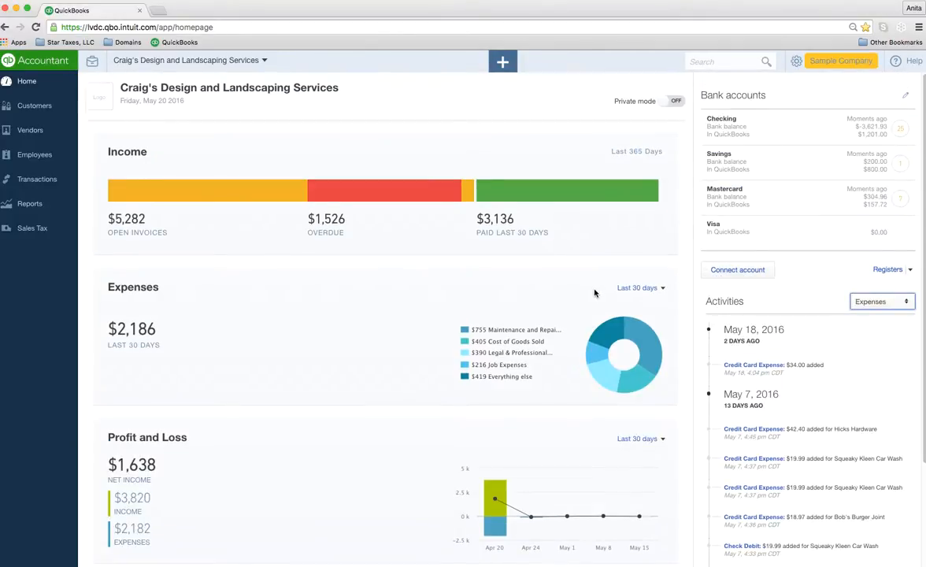
Step: Turn Private mode on to hide dashboard amounts, then off again
click(675, 103)
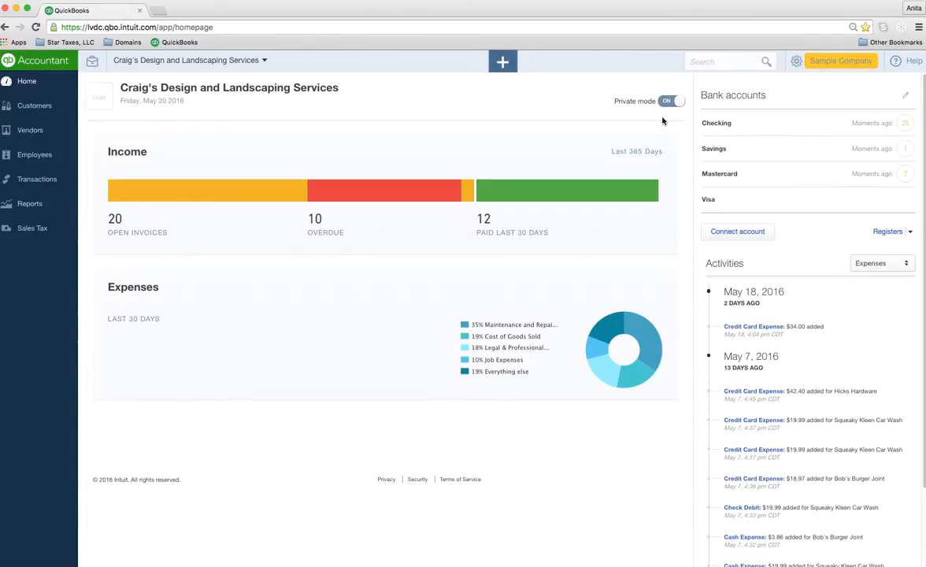
mouse_move(498, 202)
mouse_move(545, 194)
click(671, 101)
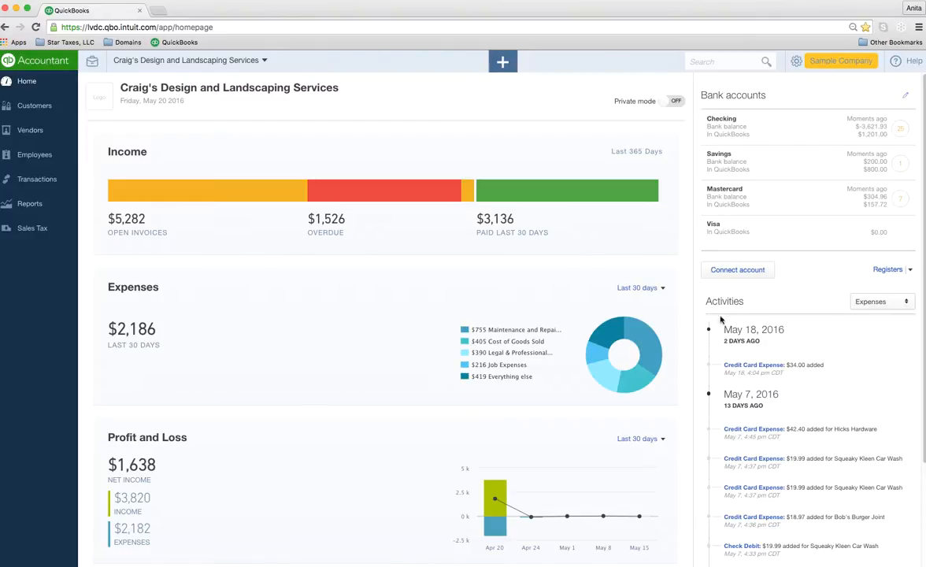
Step: Open the Customers list and filter it with the green Paid (last 30 days) bar
click(27, 110)
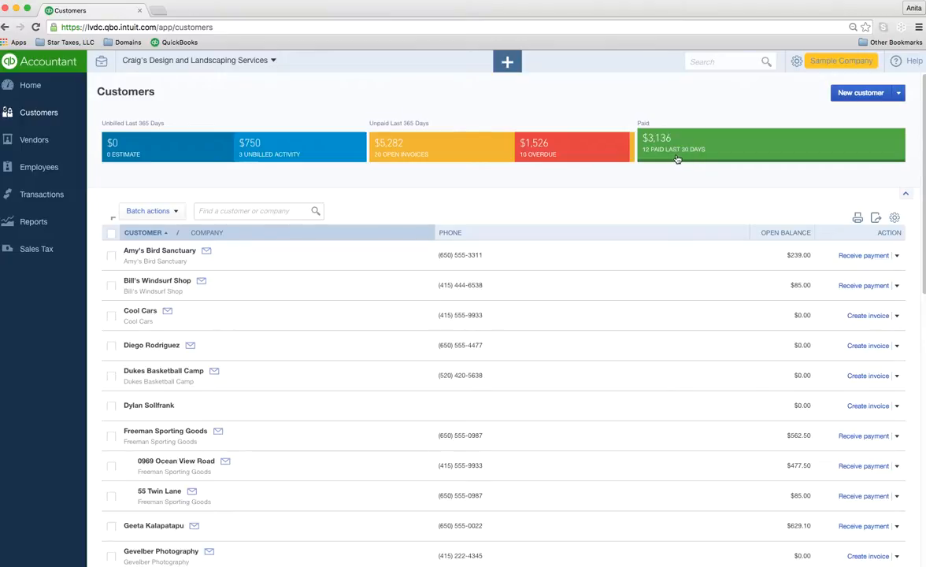
click(784, 153)
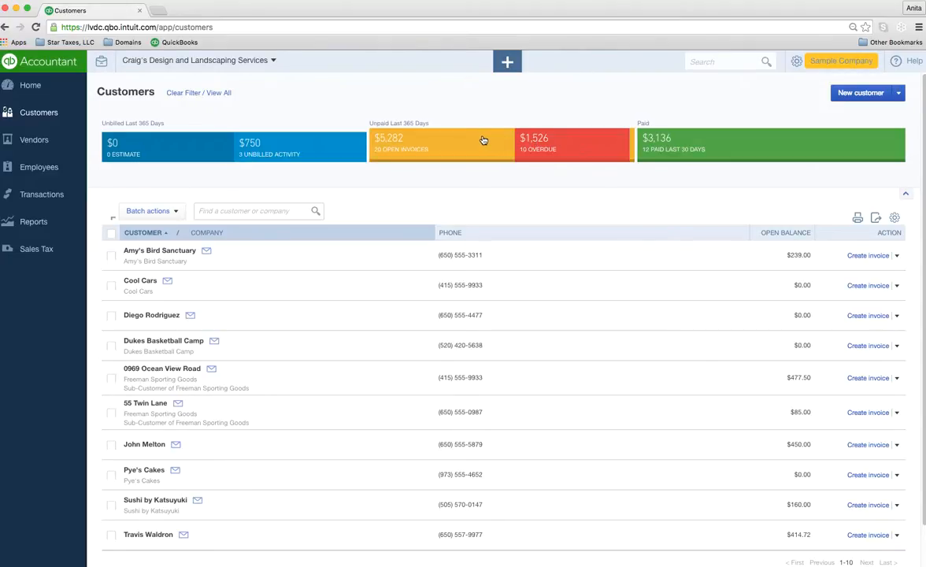
Step: Cycle through the Estimate, Unbilled, Open Invoices and Paid filters, ending on Overdue
click(548, 151)
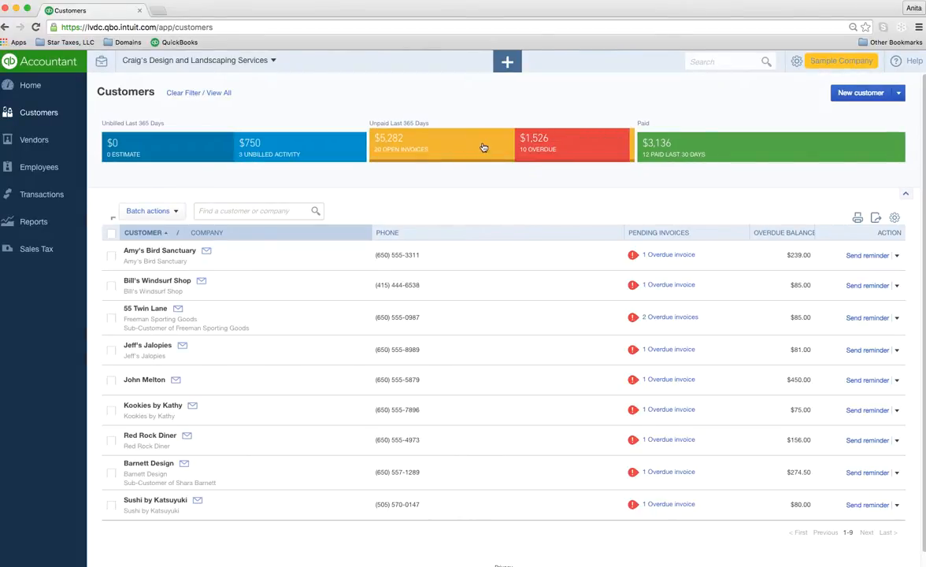
click(423, 139)
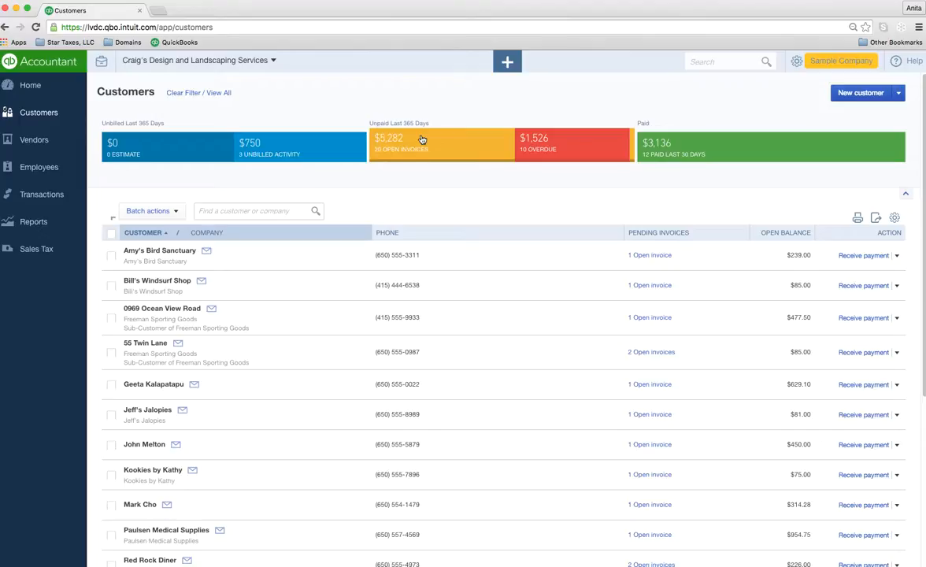
click(285, 146)
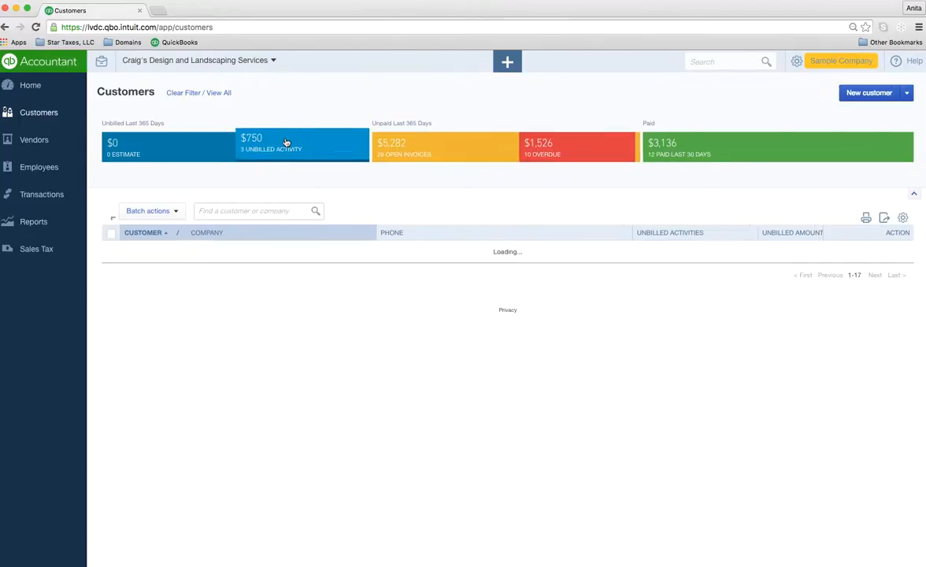
click(181, 150)
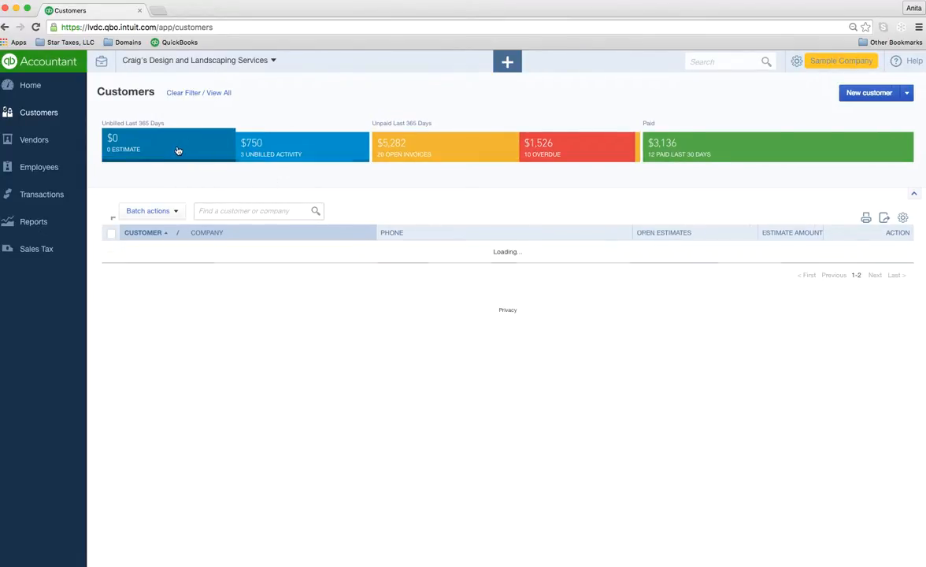
click(288, 150)
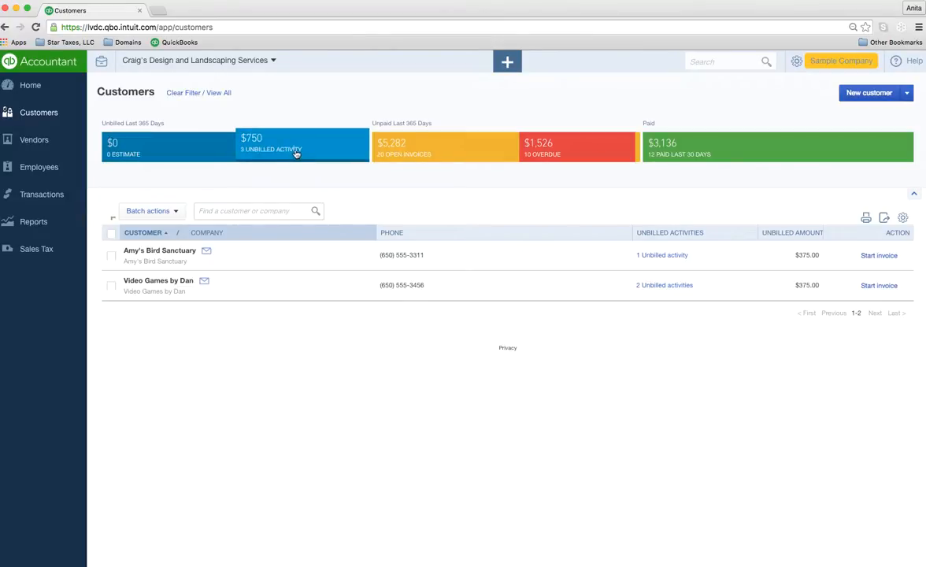
click(421, 151)
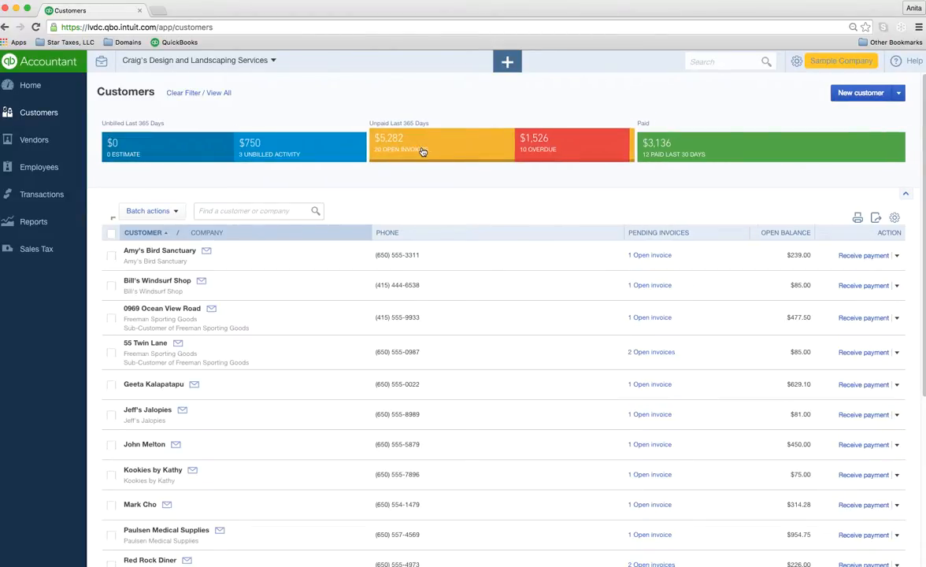
click(544, 150)
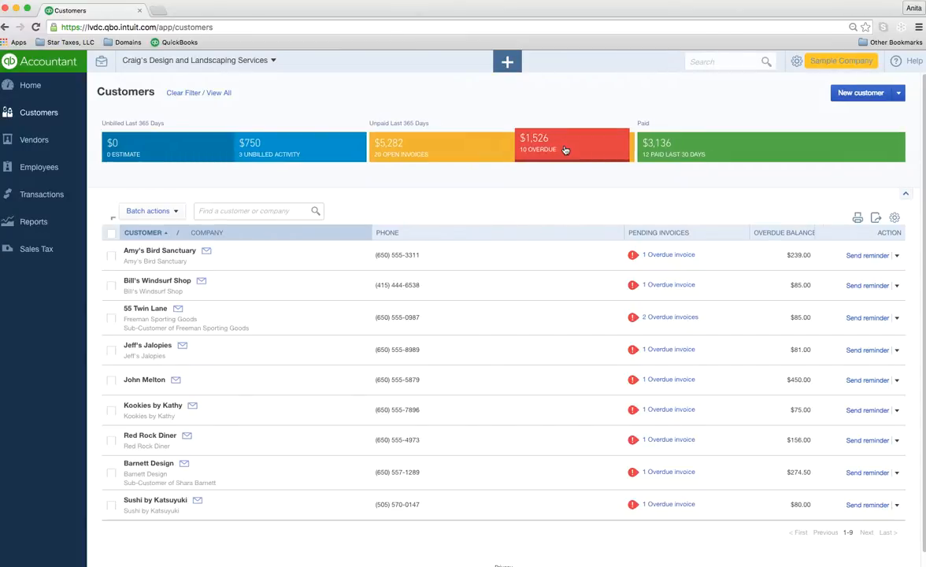
click(694, 142)
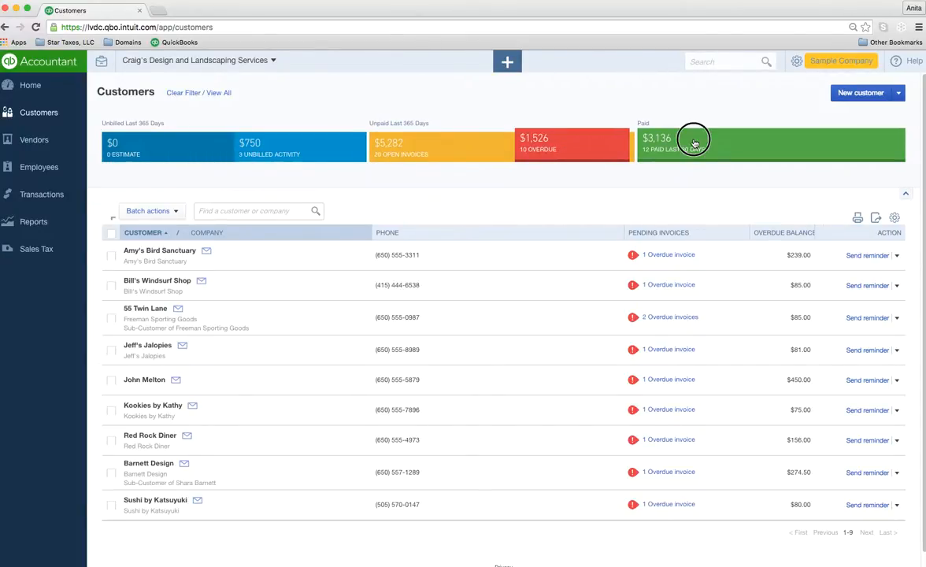
click(580, 151)
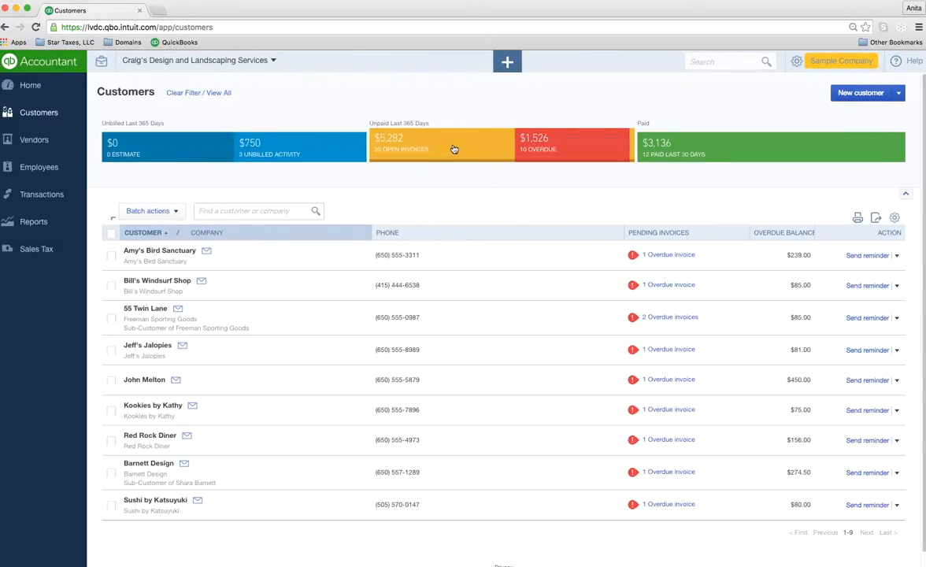
Step: Open Amy's Bird Sanctuary and its $220.00 payment dated 04/22/2016
click(159, 251)
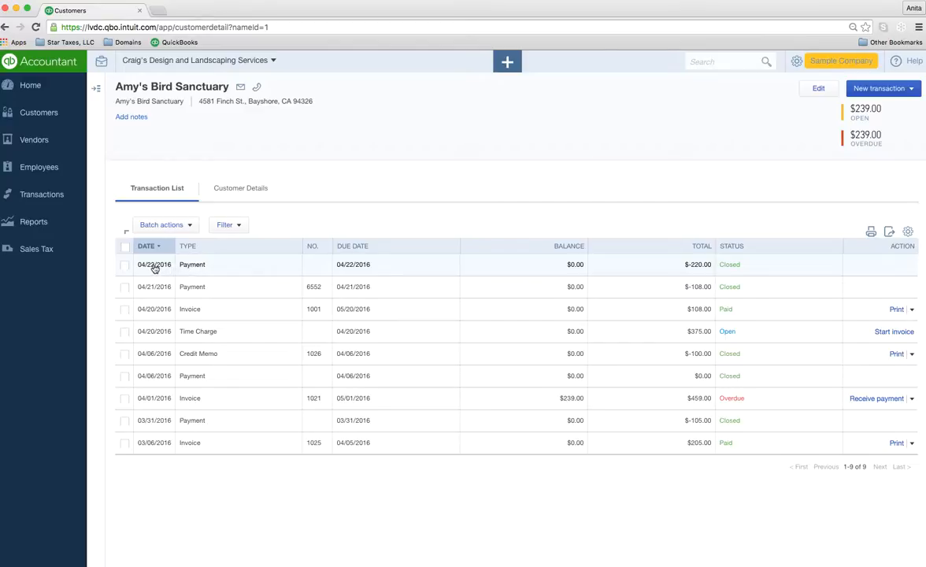
click(197, 267)
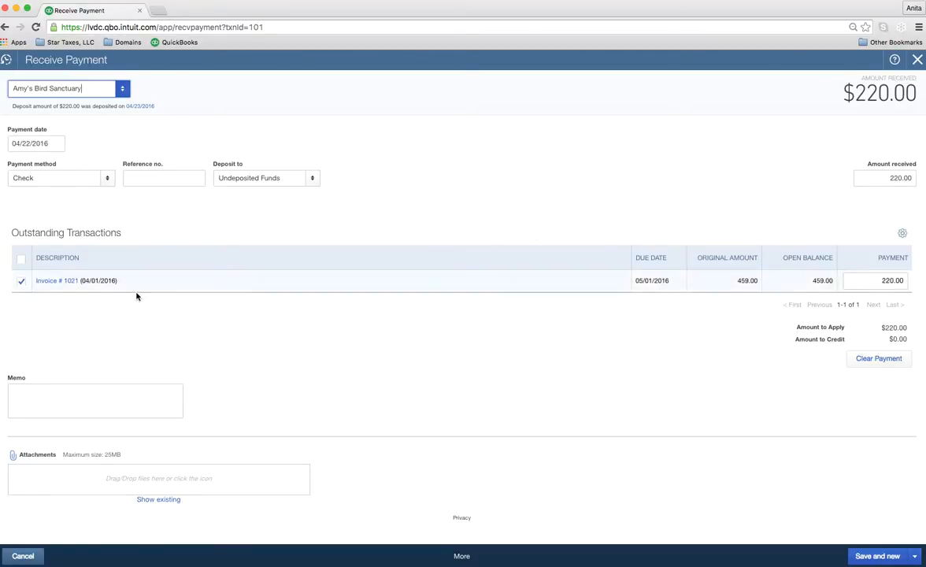
Step: Review invoice 1021, then close it to return to Amy's Bird Sanctuary's transactions
click(64, 285)
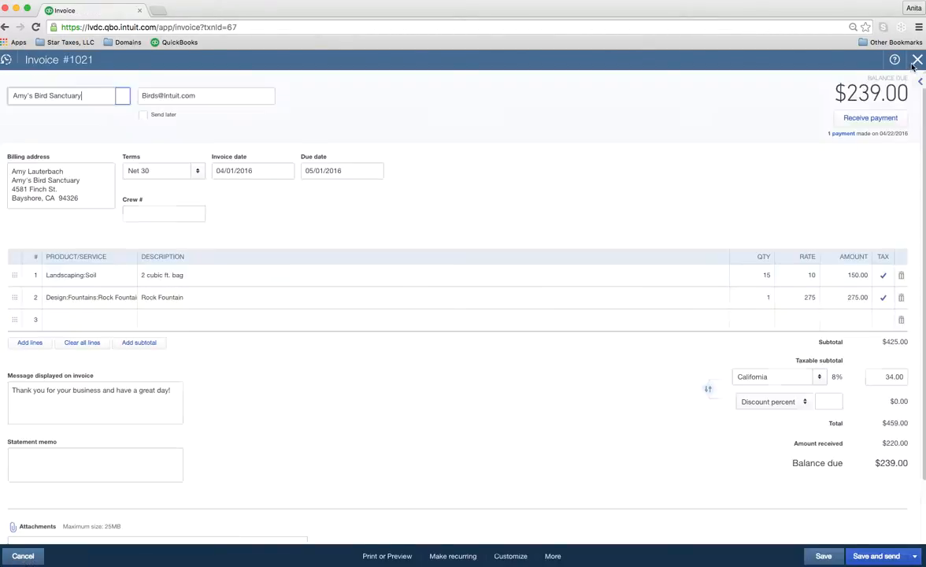
click(917, 61)
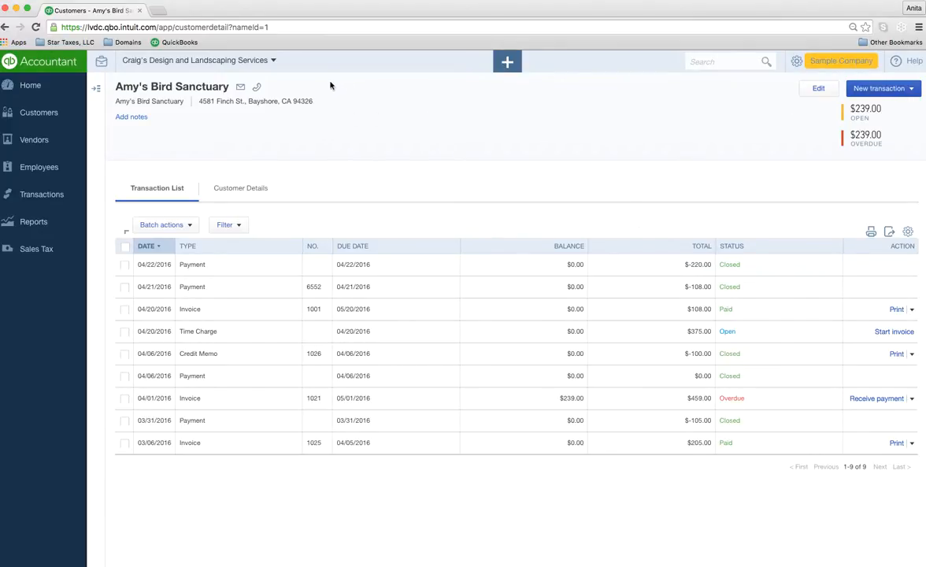
Step: Return to the full Customers list and open a blank New customer form
click(38, 112)
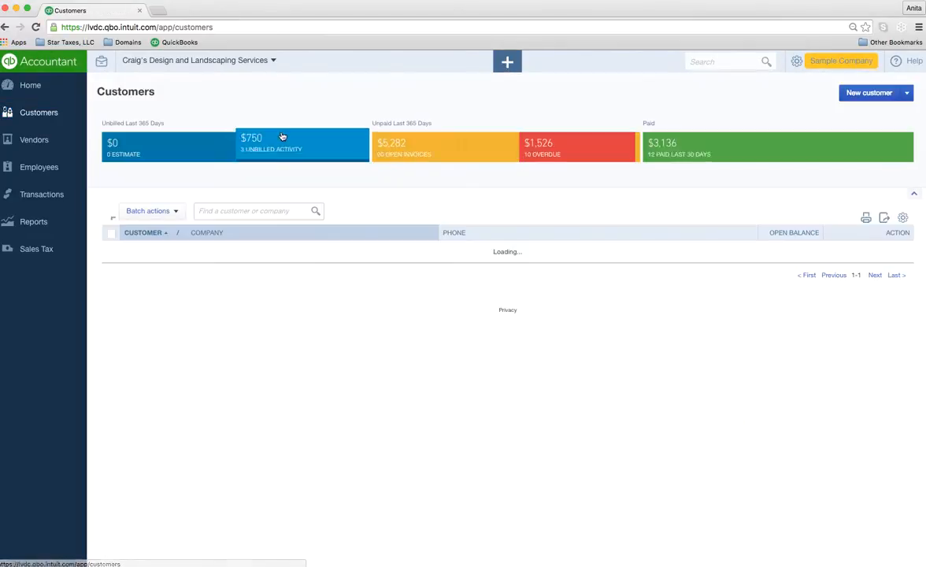
click(862, 95)
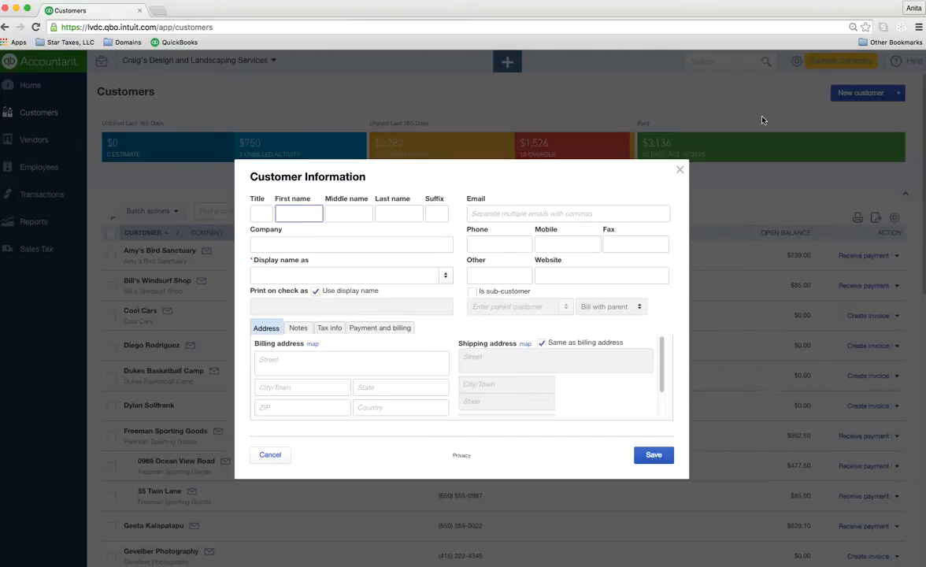
Step: Discard the new customer form and start a new blank invoice
click(265, 457)
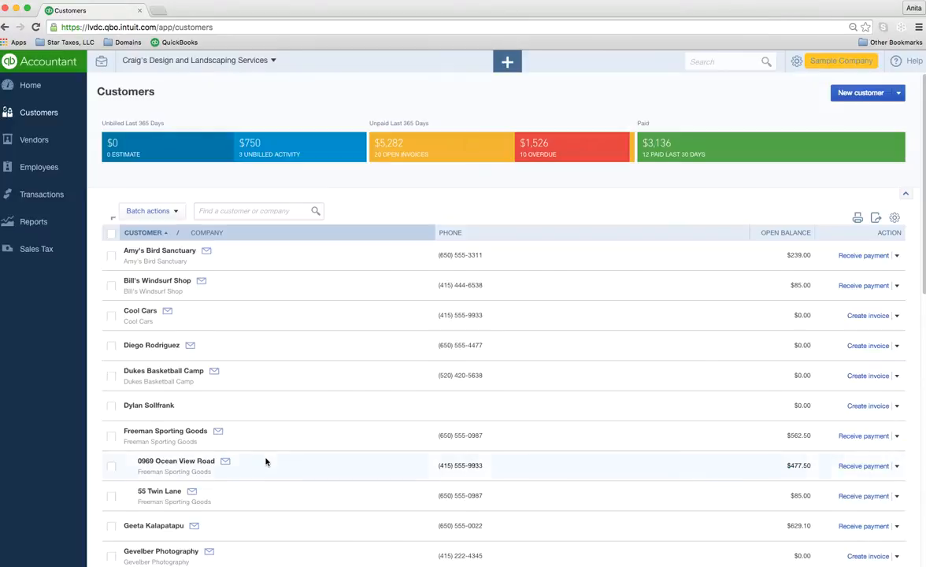
click(509, 65)
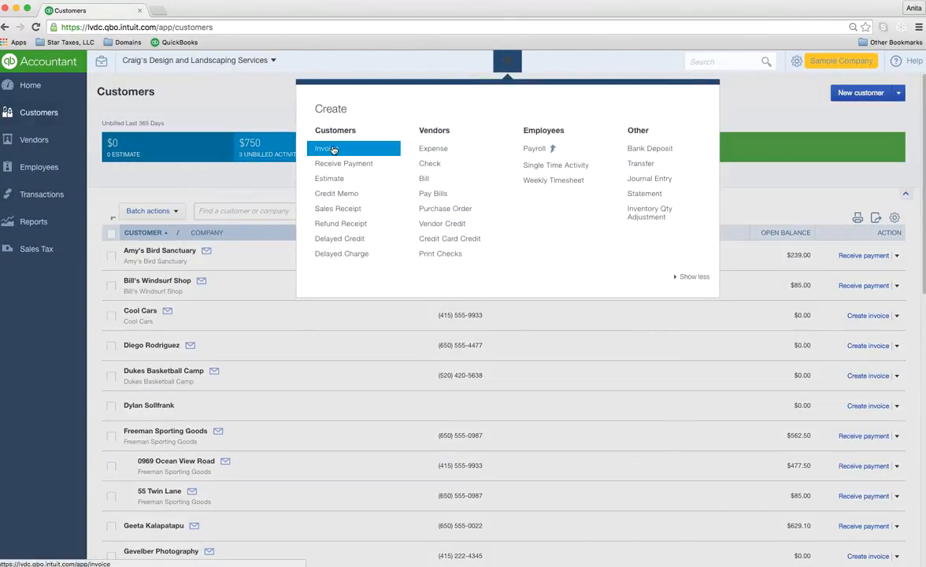
click(325, 149)
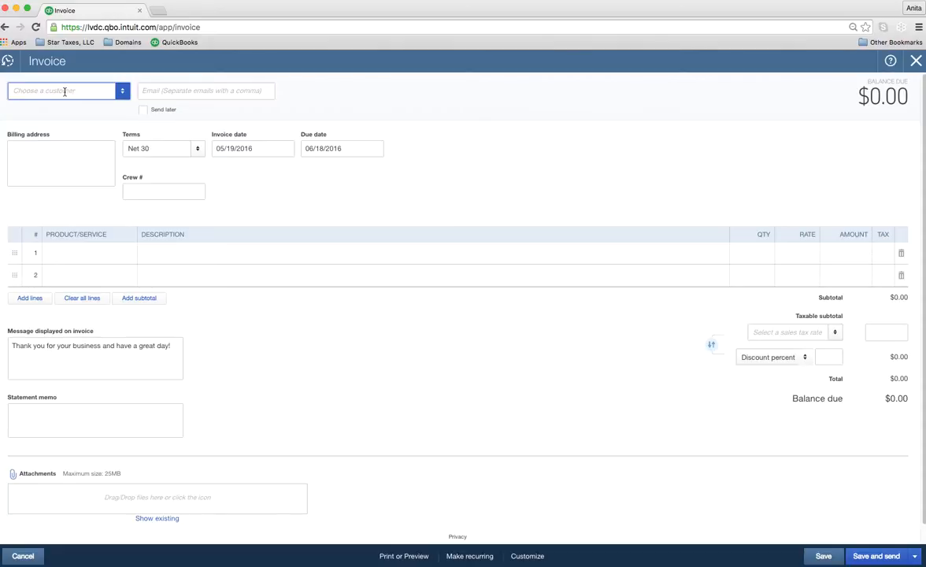
Step: Try adding 'Daves auto group' as the invoice customer, then cancel its details form
click(64, 91)
text(Dav)
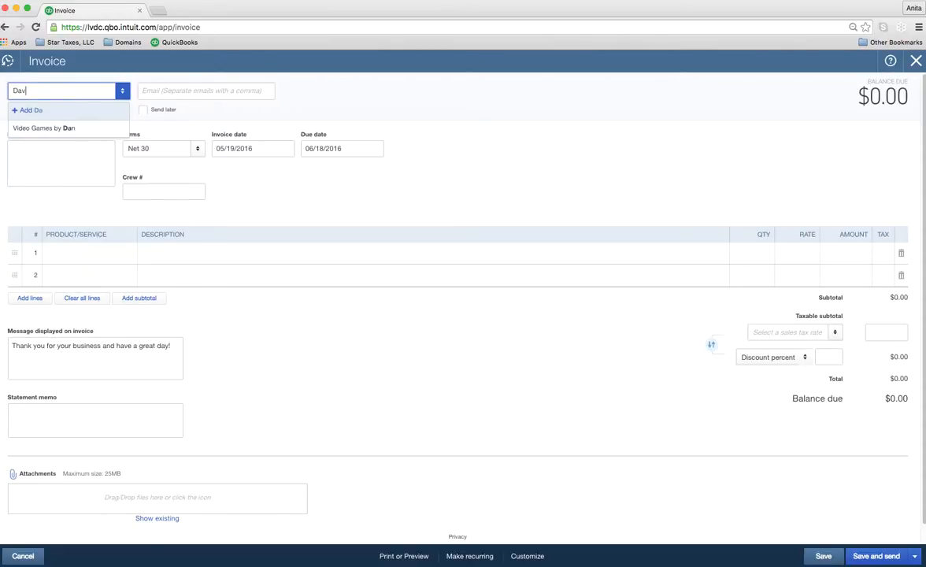
text(es auto group)
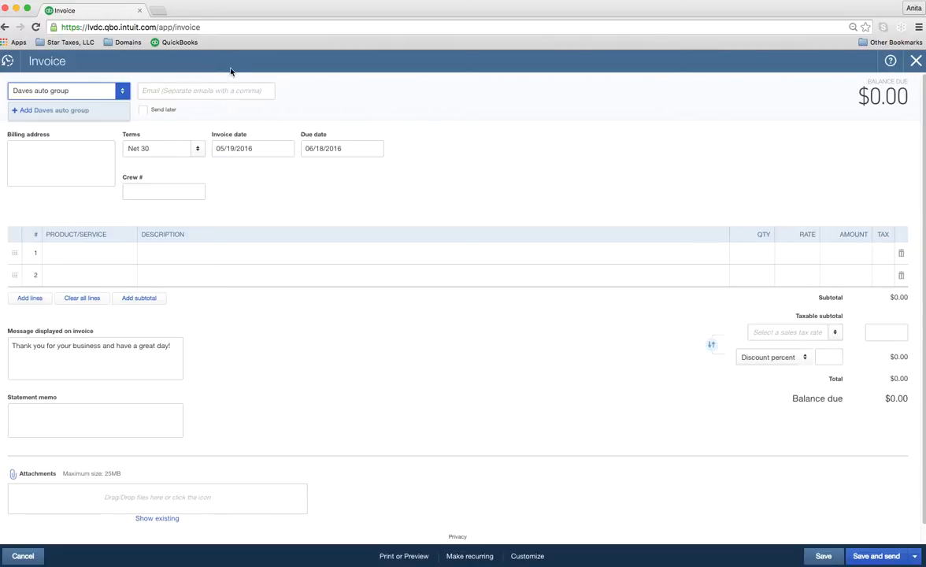
click(62, 111)
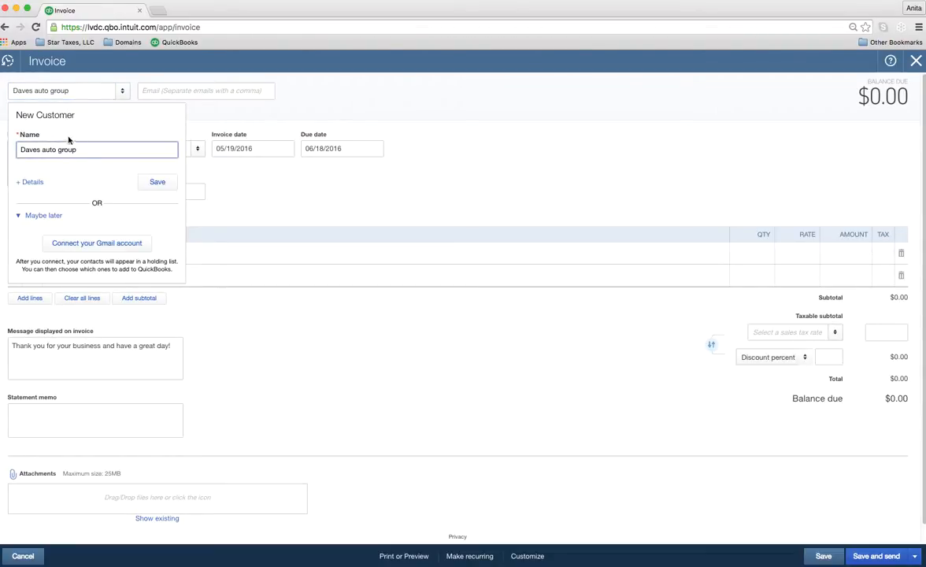
click(31, 182)
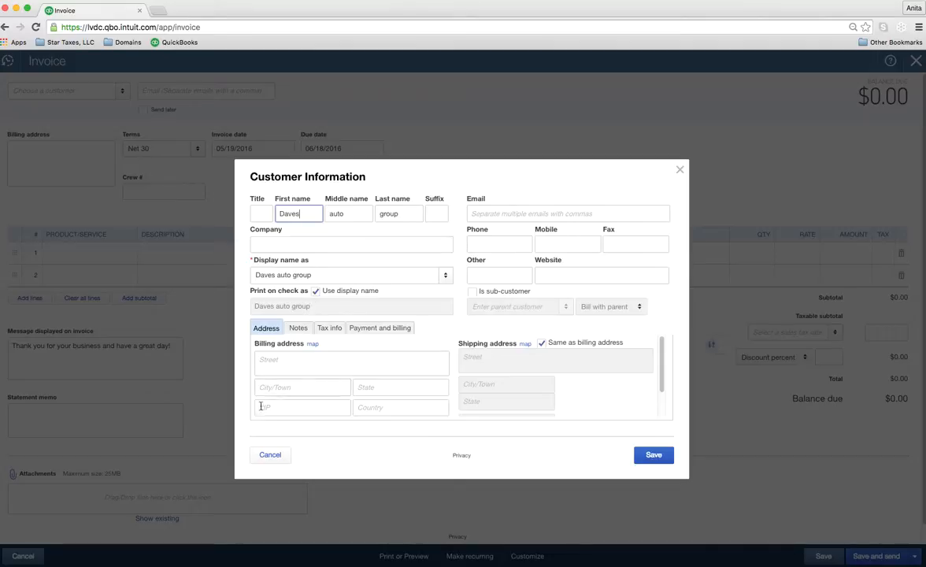
click(280, 456)
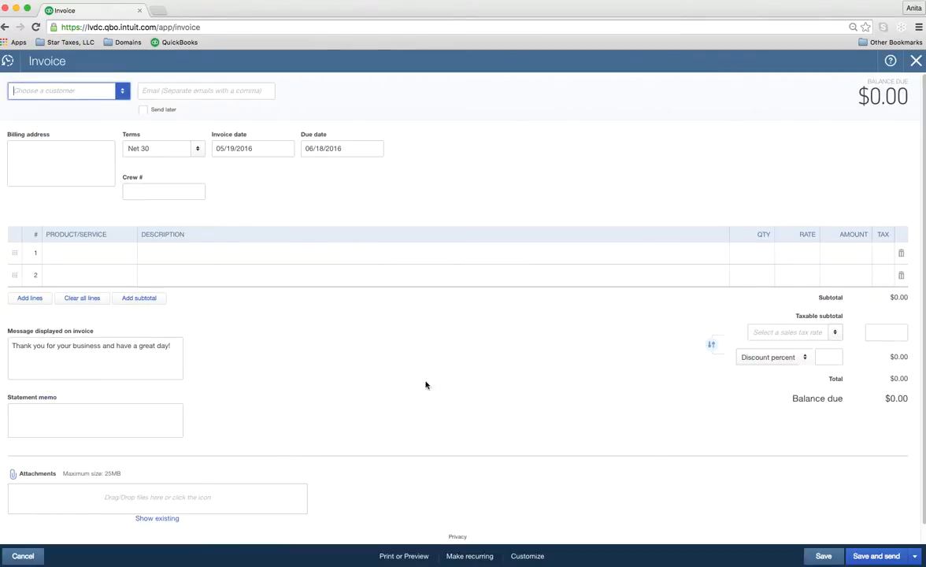
Step: Close the blank invoice without saving and return to the Customers list
click(915, 61)
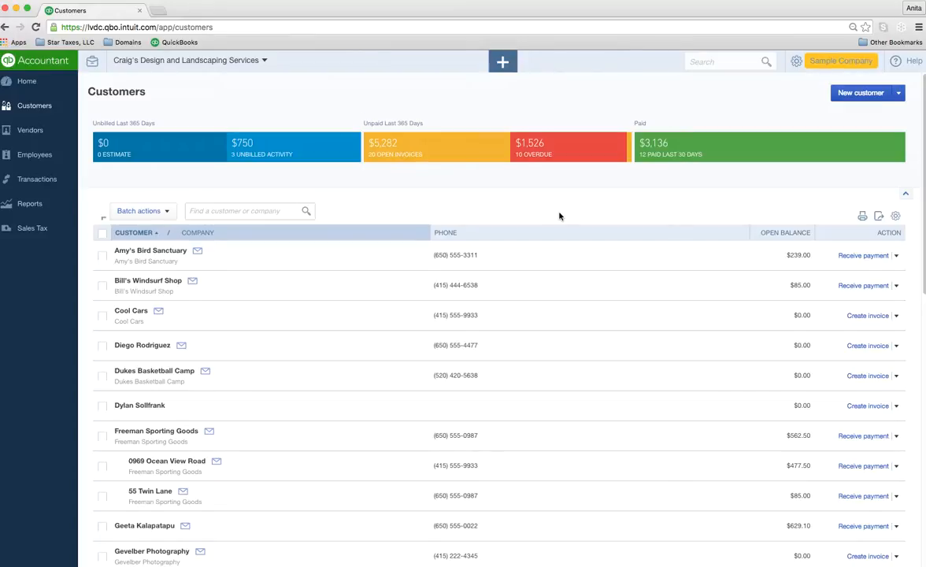
mouse_move(830, 90)
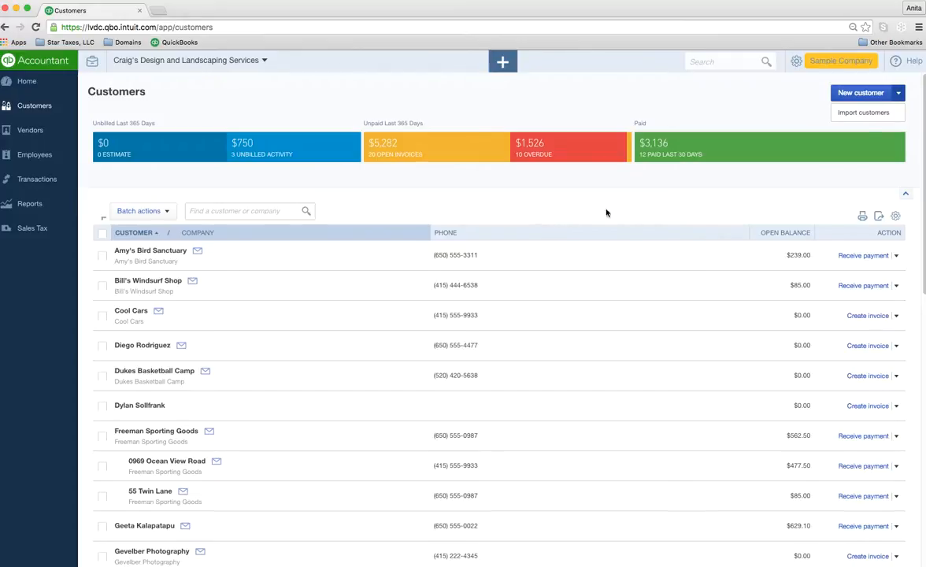
Step: In the customer table settings, try the Address and Email columns and leave both hidden
click(896, 216)
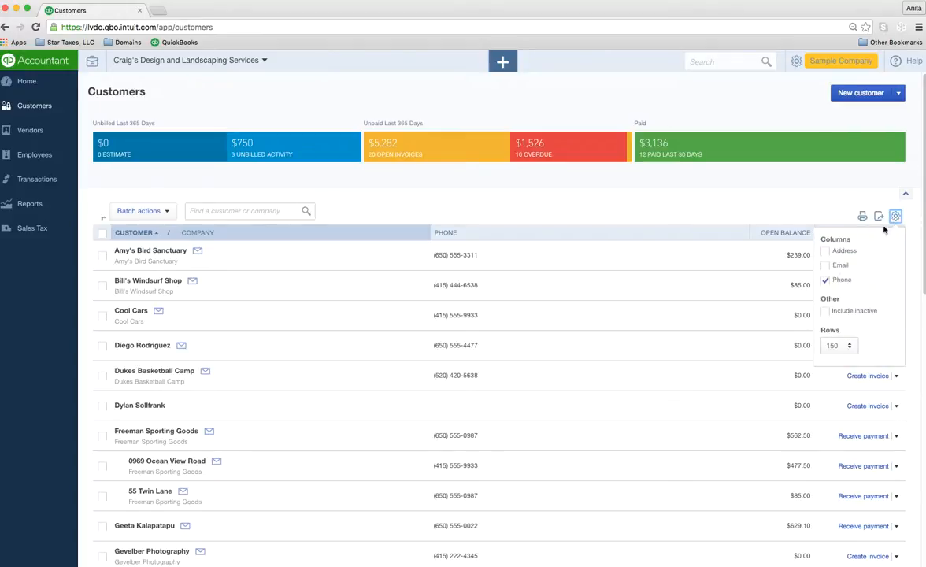
click(826, 250)
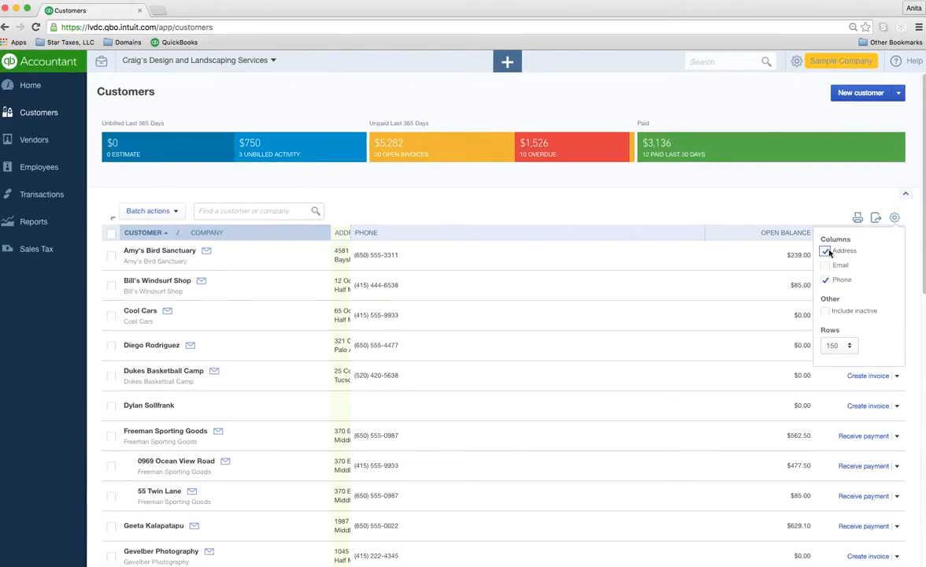
click(825, 251)
click(824, 265)
click(825, 266)
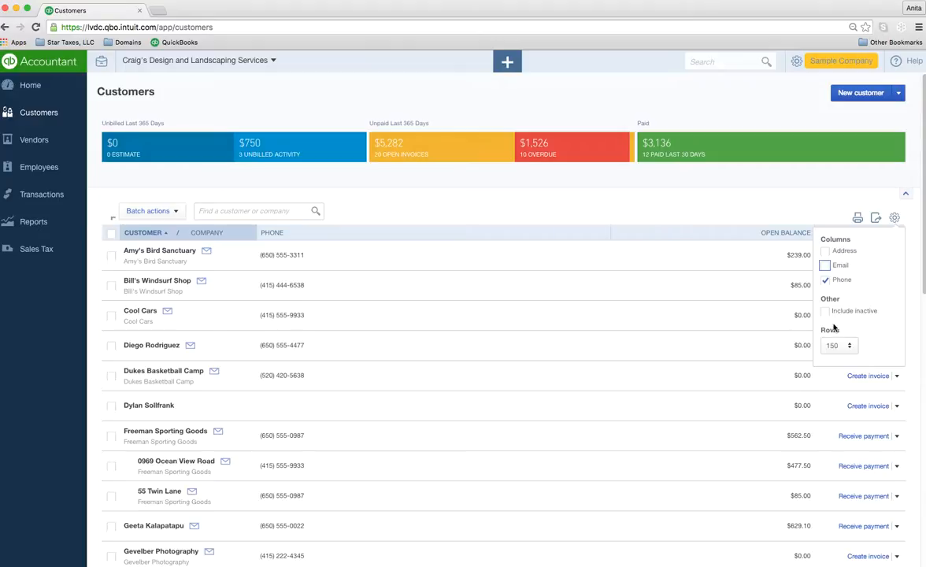
Step: Try 50, 150 and 300 rows per page, settling back on 150
click(840, 353)
click(835, 363)
click(847, 352)
click(833, 378)
click(846, 348)
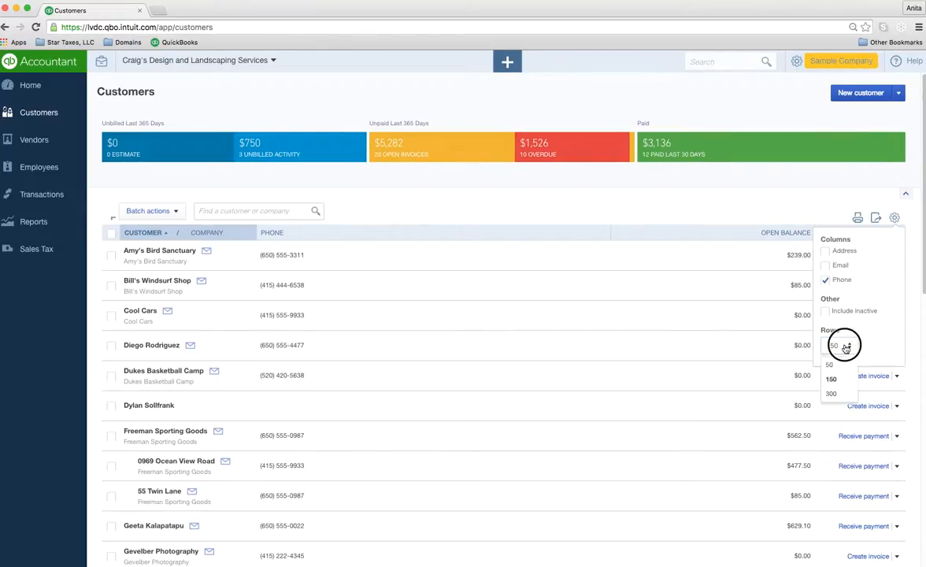
click(833, 393)
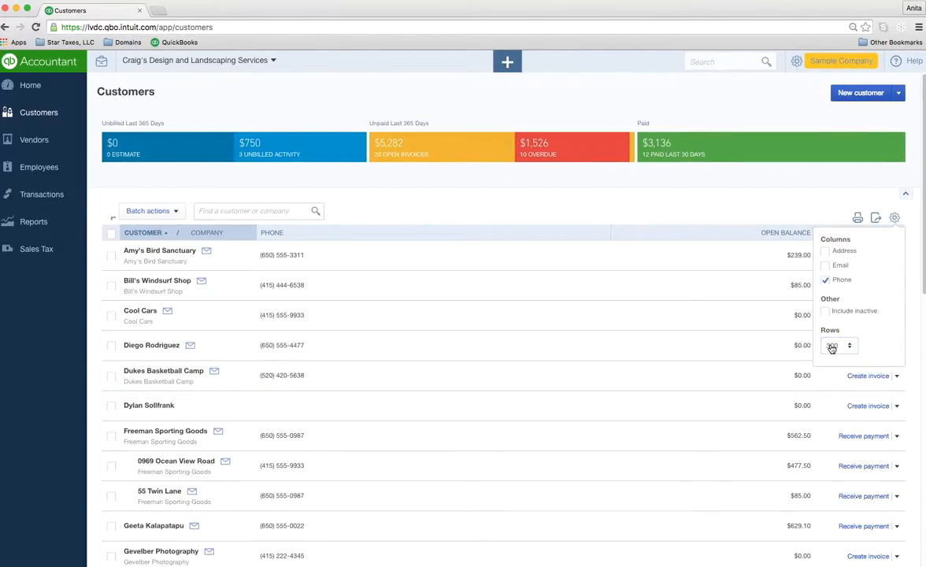
click(843, 347)
click(833, 379)
Step: Toggle Include inactive on and back off, then close the settings panel
click(826, 311)
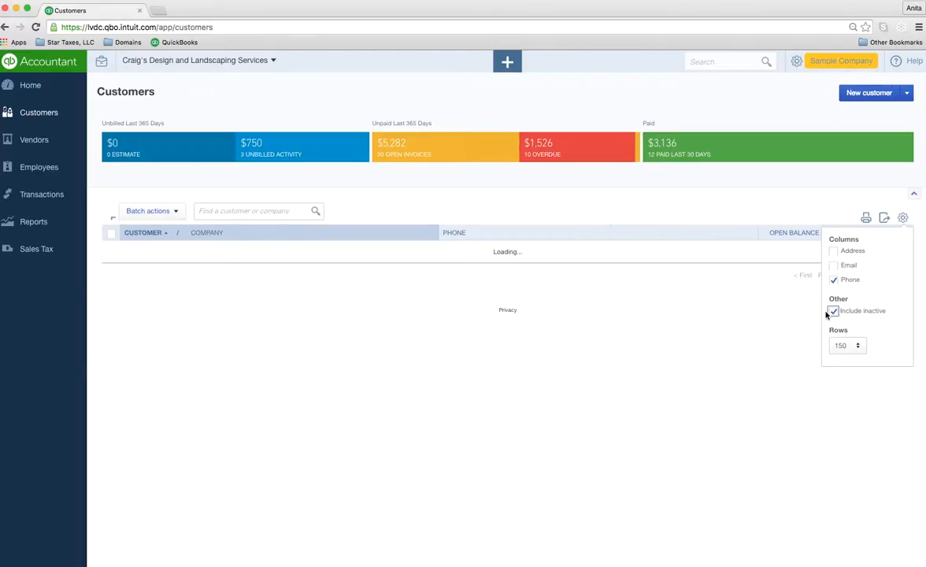
click(826, 312)
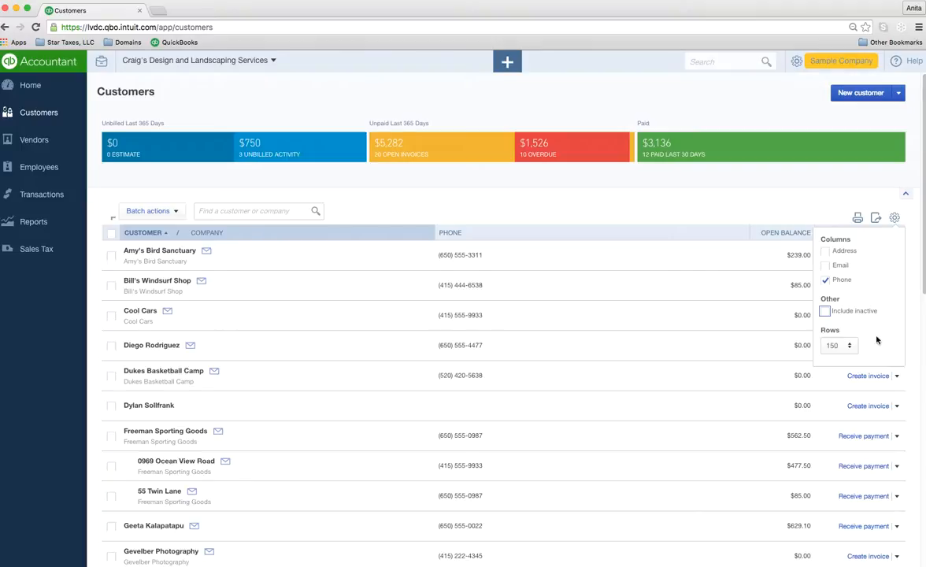
click(793, 203)
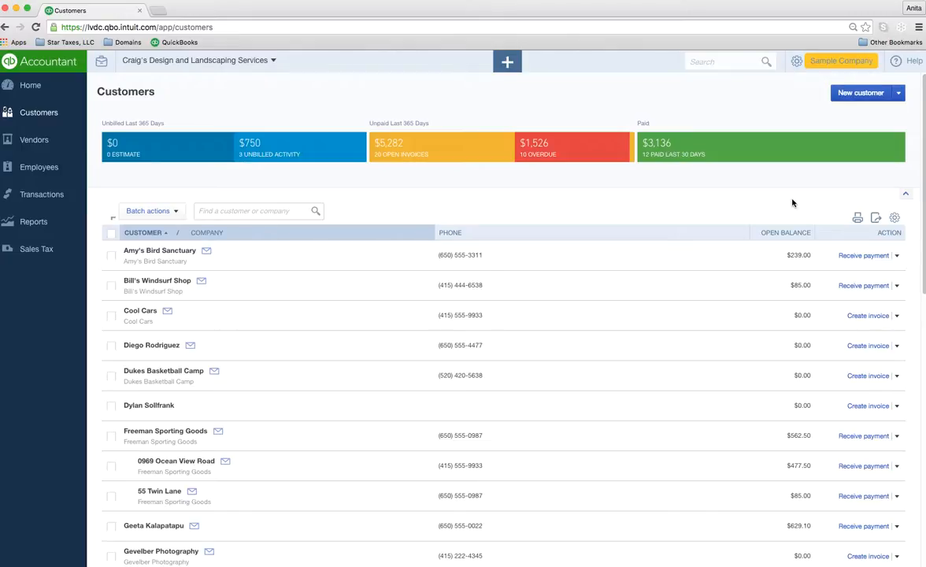
Step: Open Amy's Bird Sanctuary's page, view and cancel its customer info, and check New transaction options
click(146, 253)
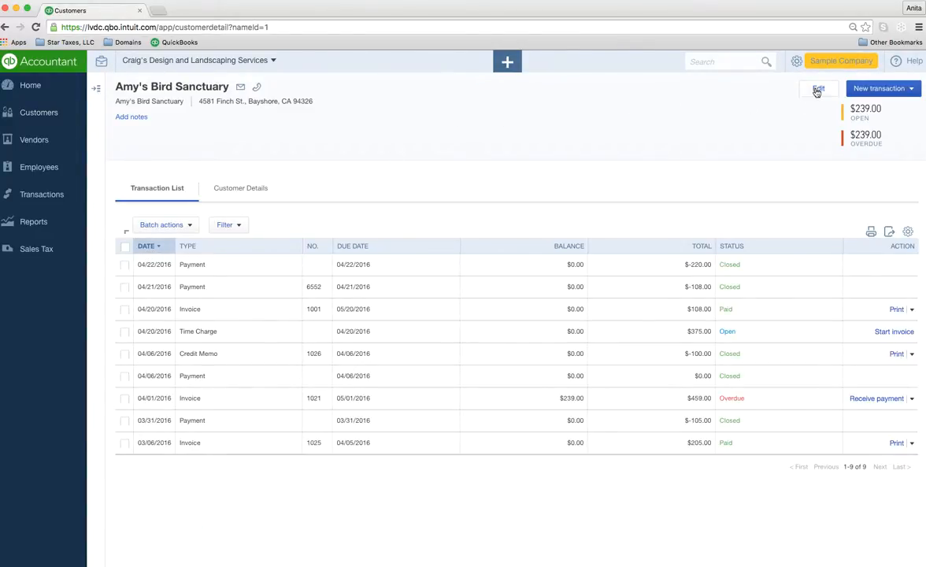
click(819, 89)
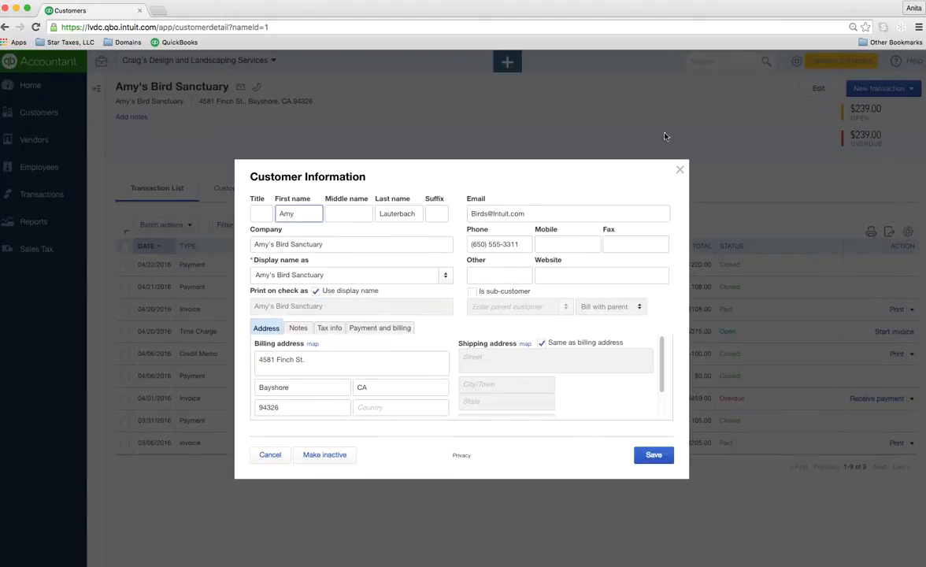
click(272, 454)
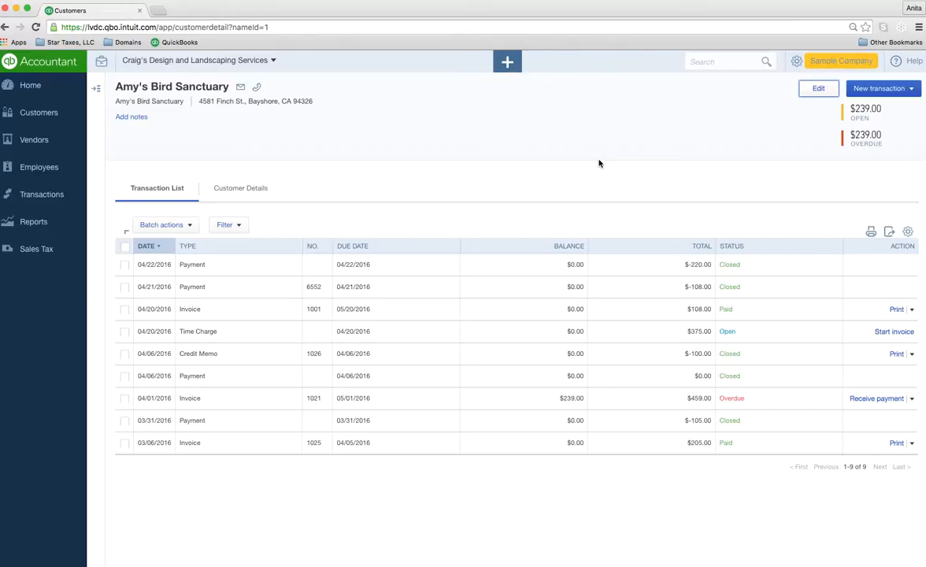
click(904, 92)
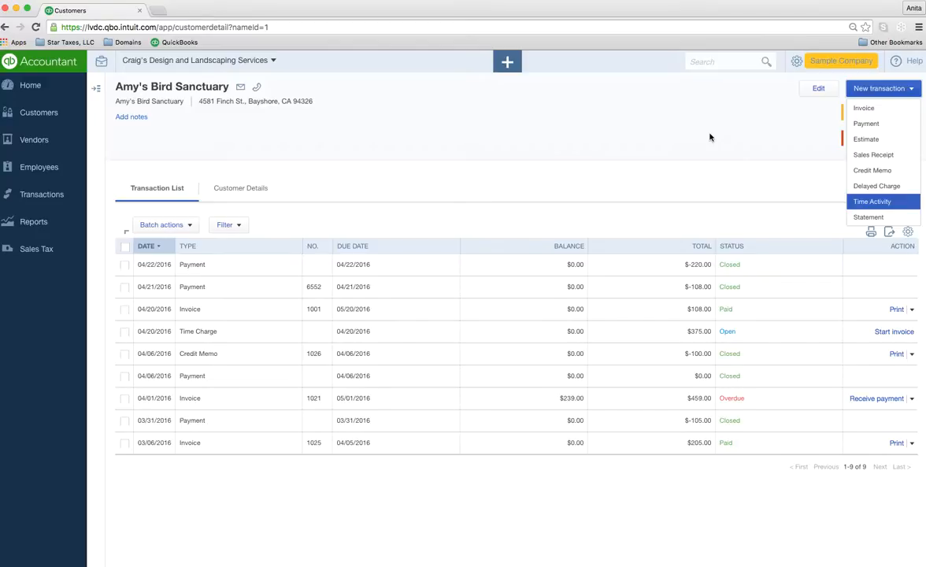
click(240, 87)
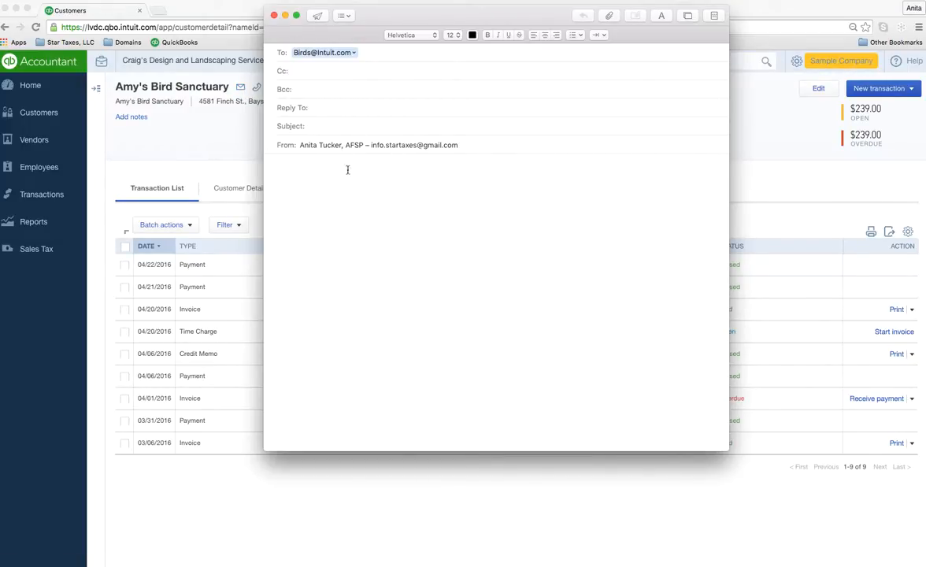
click(274, 16)
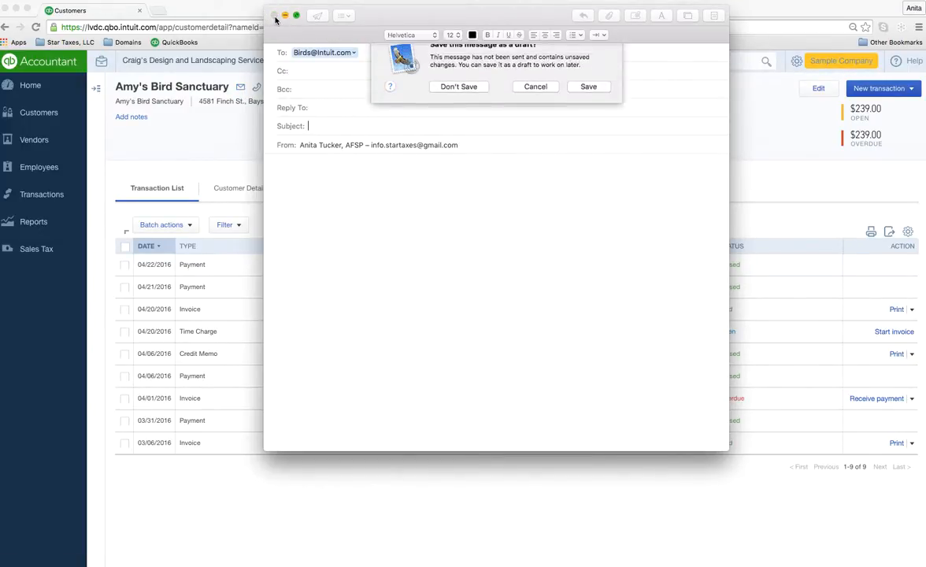
click(455, 99)
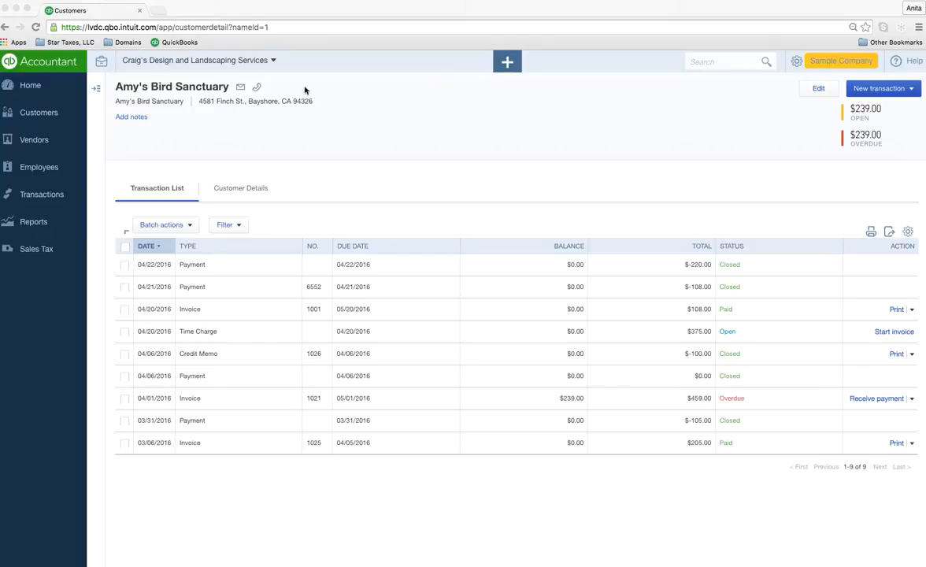
Step: Return to the Customers list and search it for 'duke'
click(38, 115)
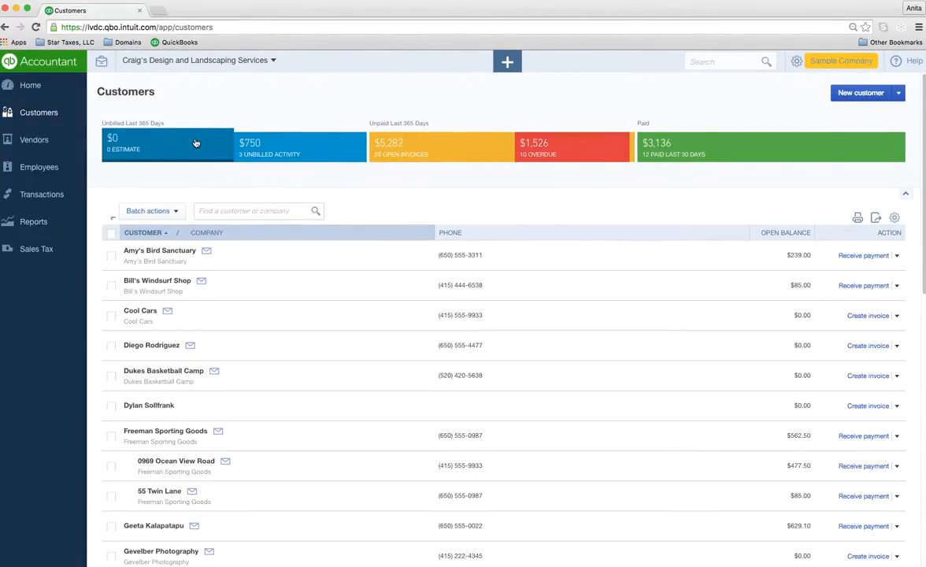
click(229, 211)
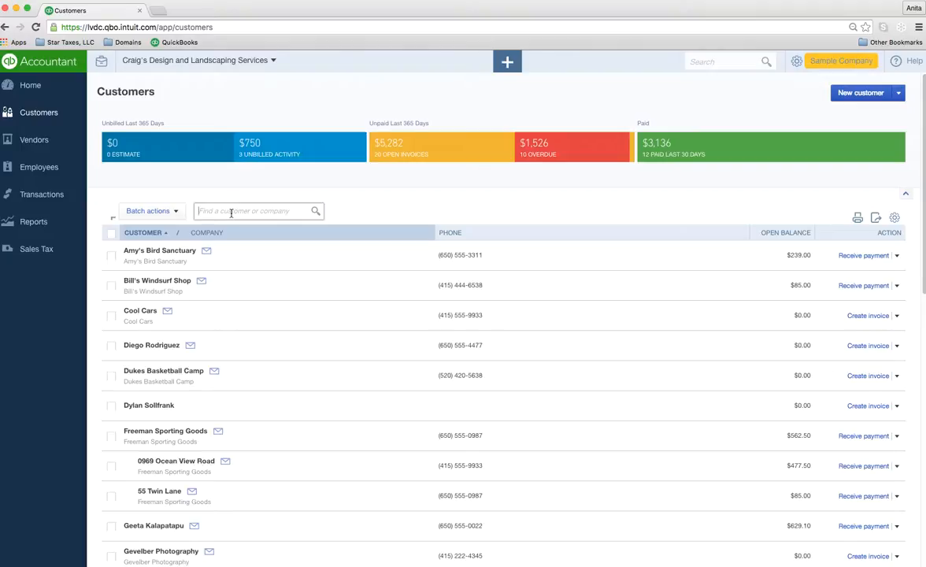
text(d)
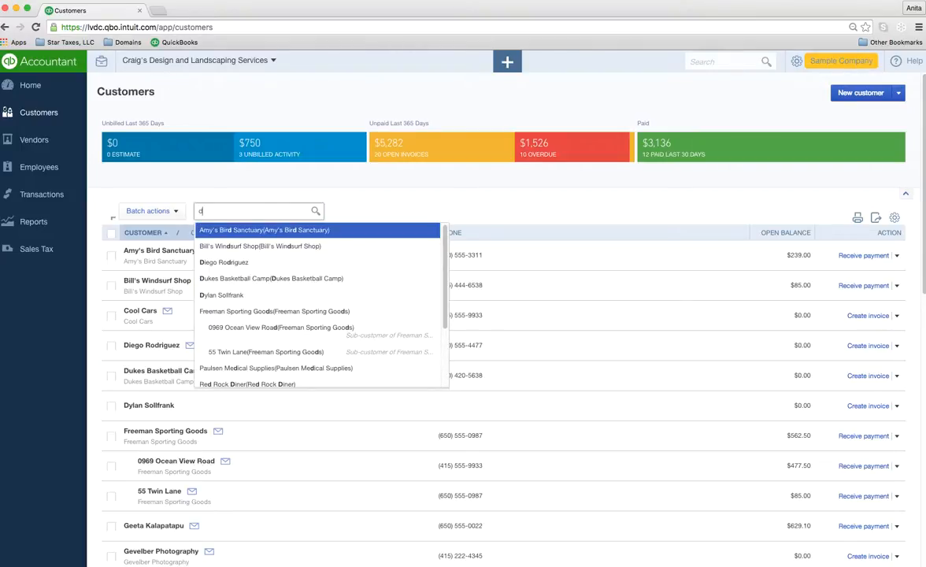
text(uke)
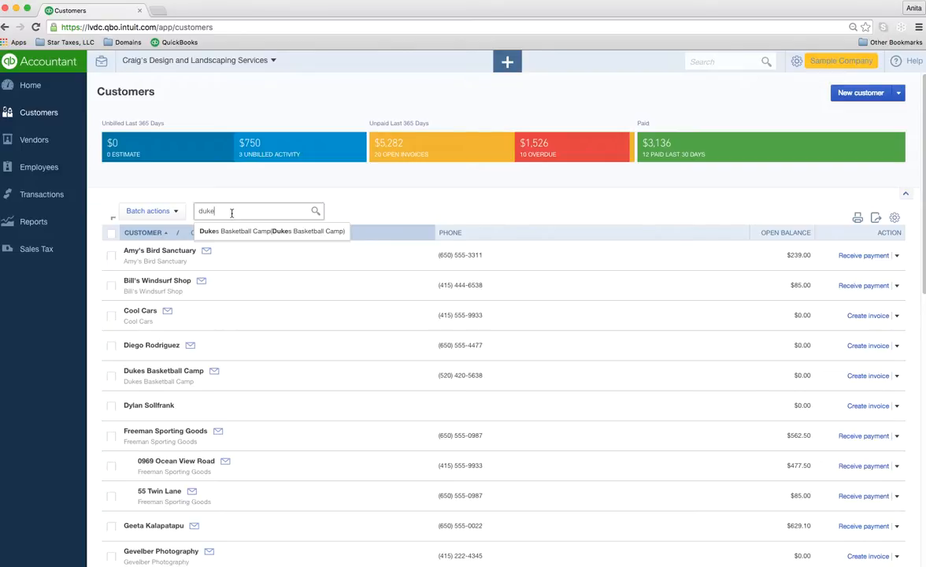
Step: Filter to the $750 unbilled activity customers and sort them by customer, then company
click(275, 149)
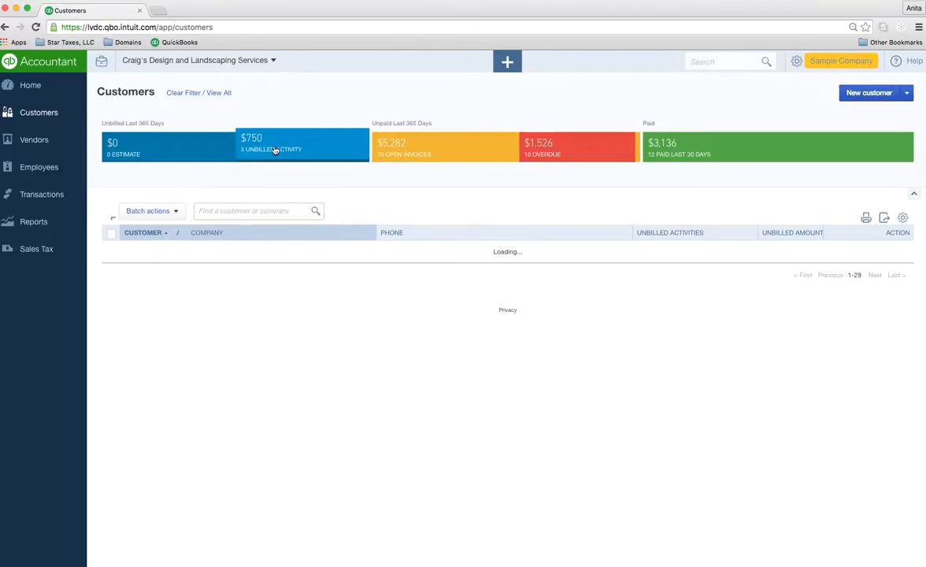
click(140, 233)
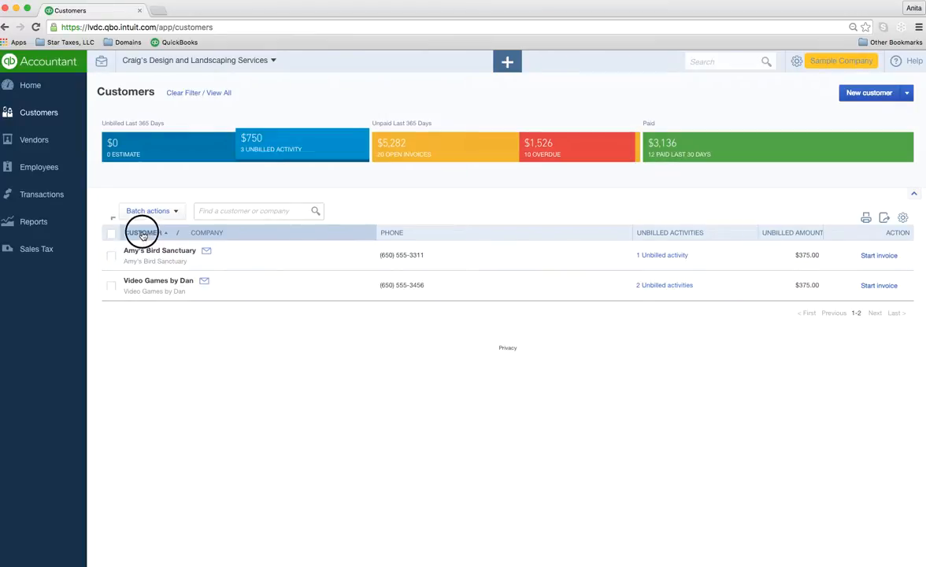
click(143, 234)
click(207, 232)
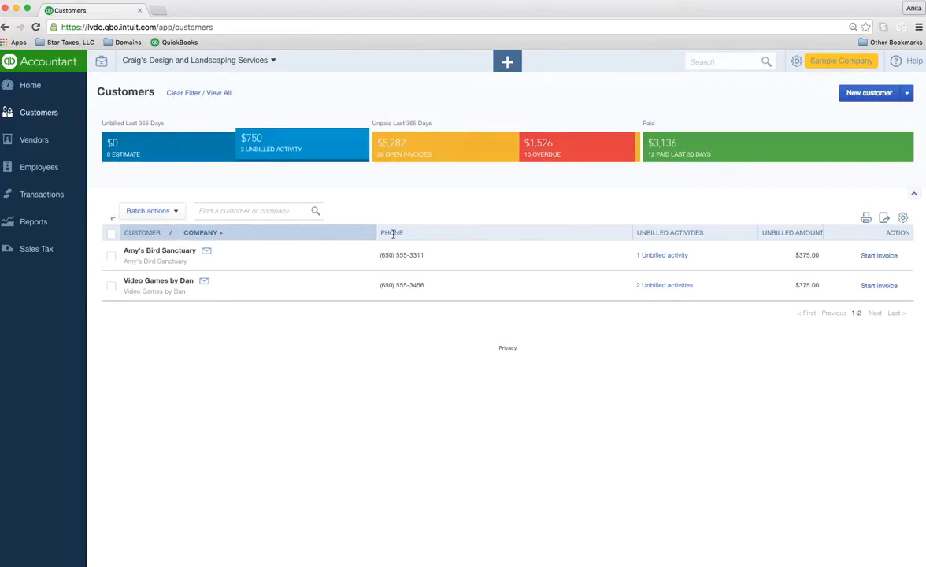
click(251, 232)
click(206, 233)
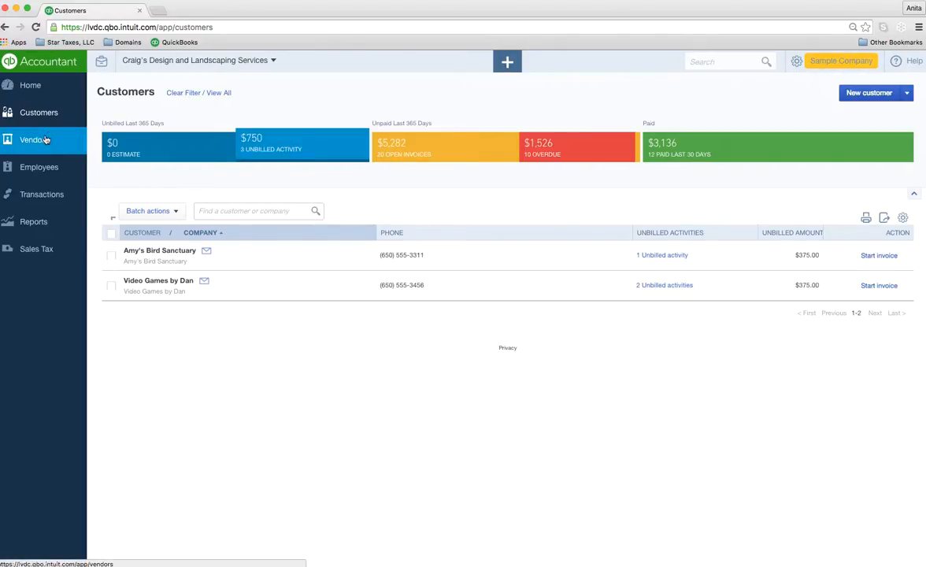
Step: Clear the filter, view Amy's Bird Sanctuary's $375.00 time charge, then return to Customers
click(186, 93)
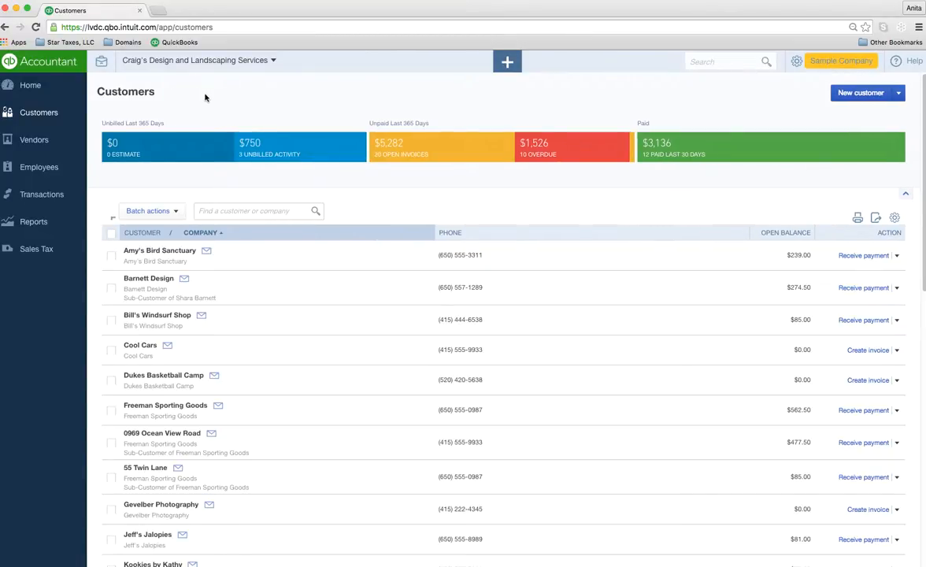
click(172, 255)
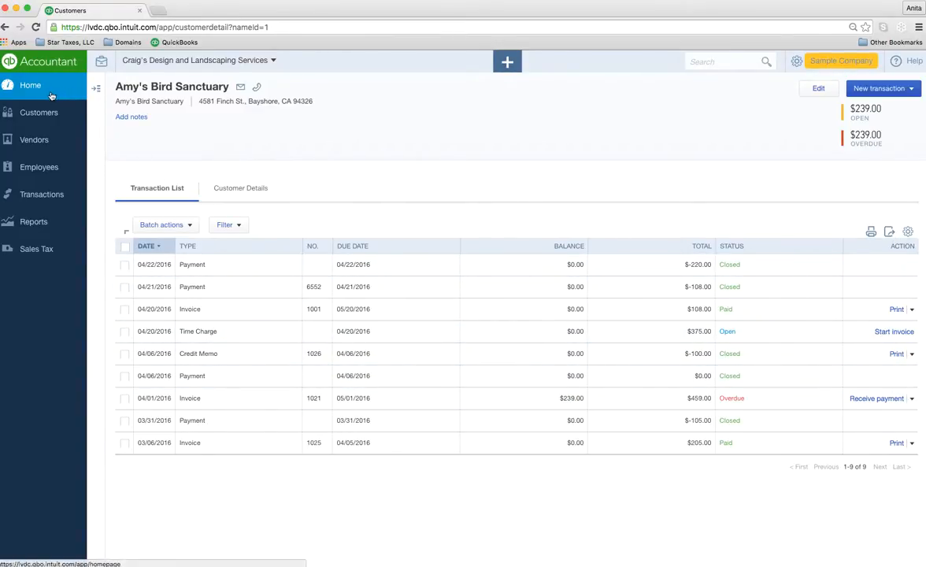
click(37, 113)
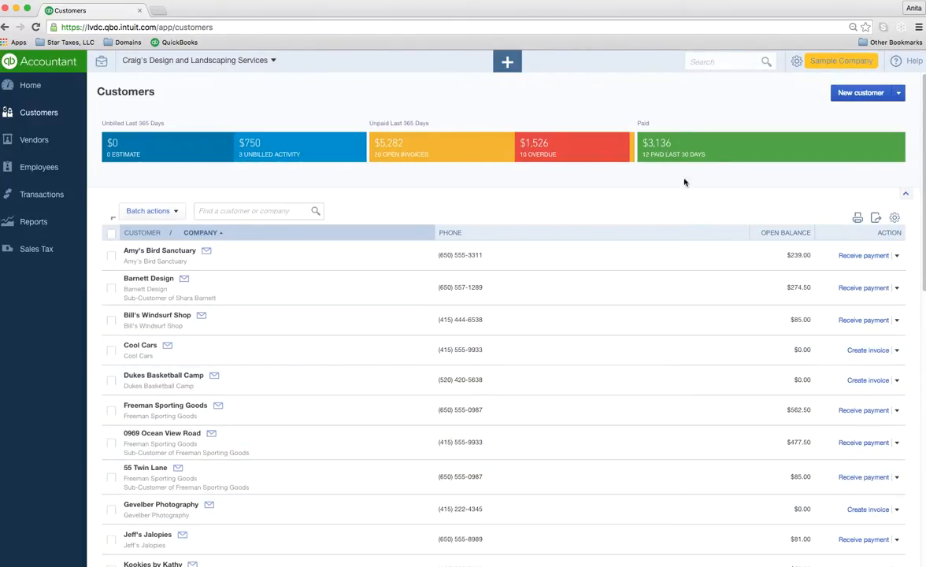
Step: Try the Paid, Overdue, Open and Unbilled filters, then open Amy's Bird Sanctuary's one open invoice
click(673, 143)
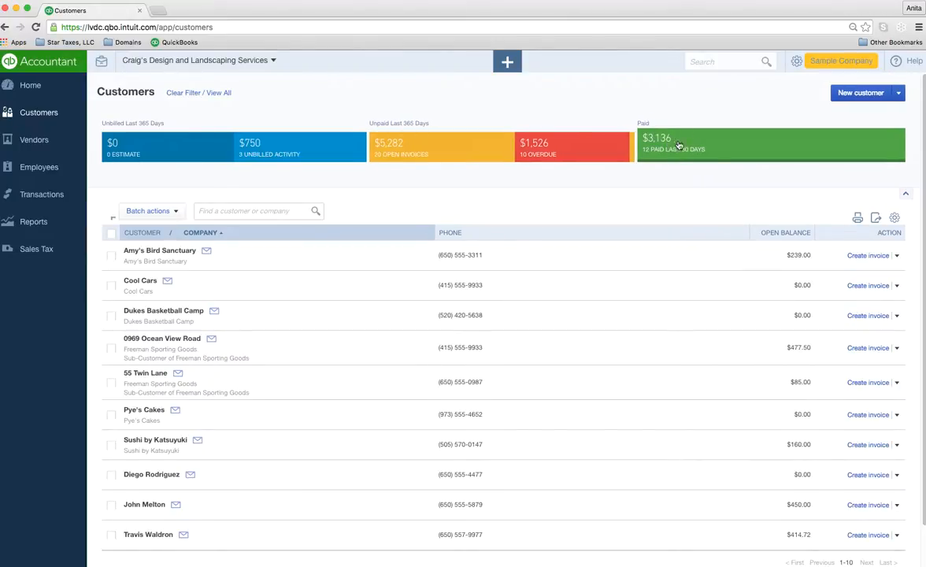
click(606, 150)
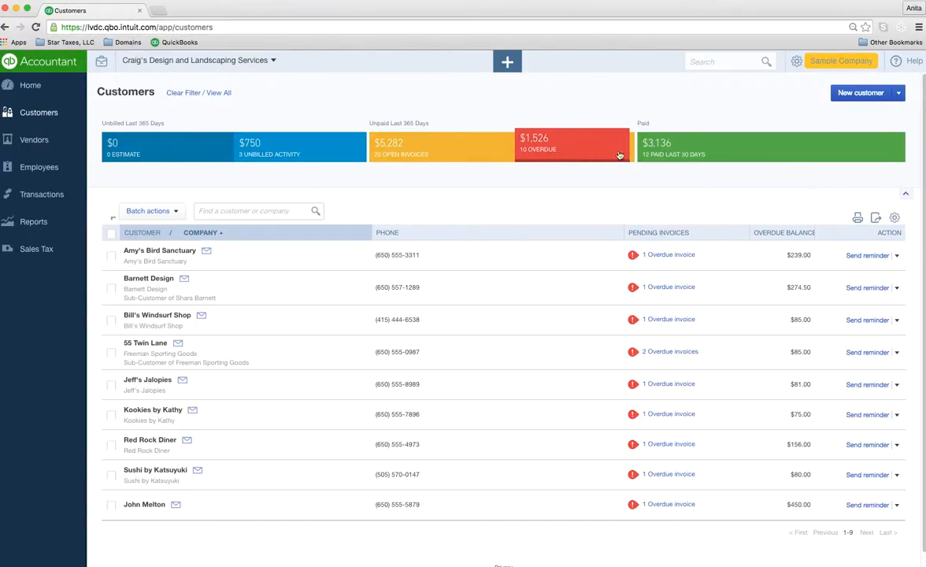
click(435, 146)
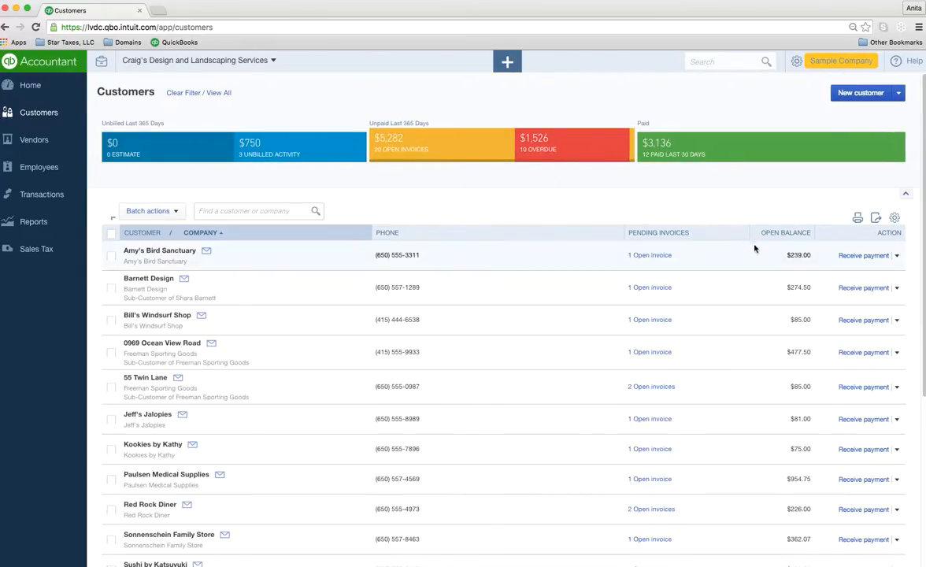
click(285, 147)
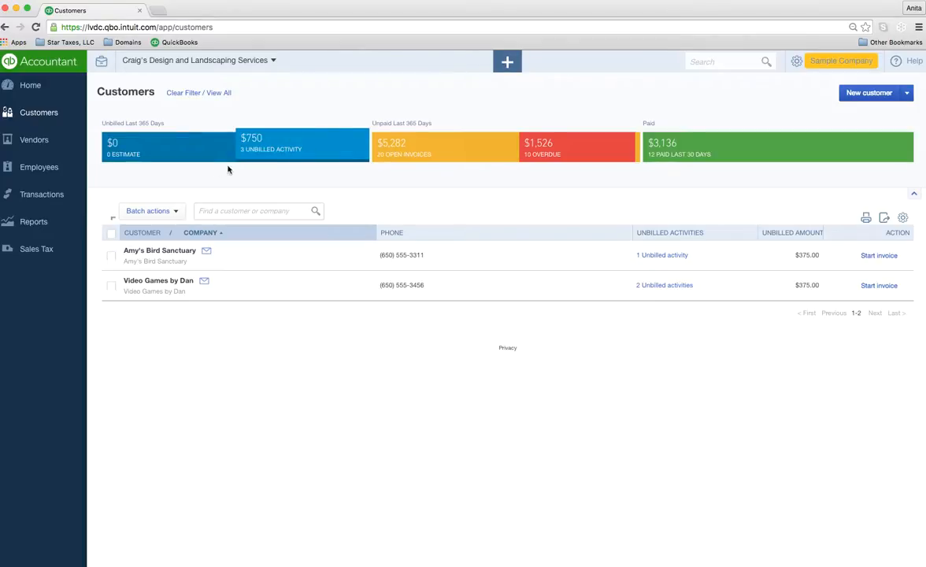
click(459, 149)
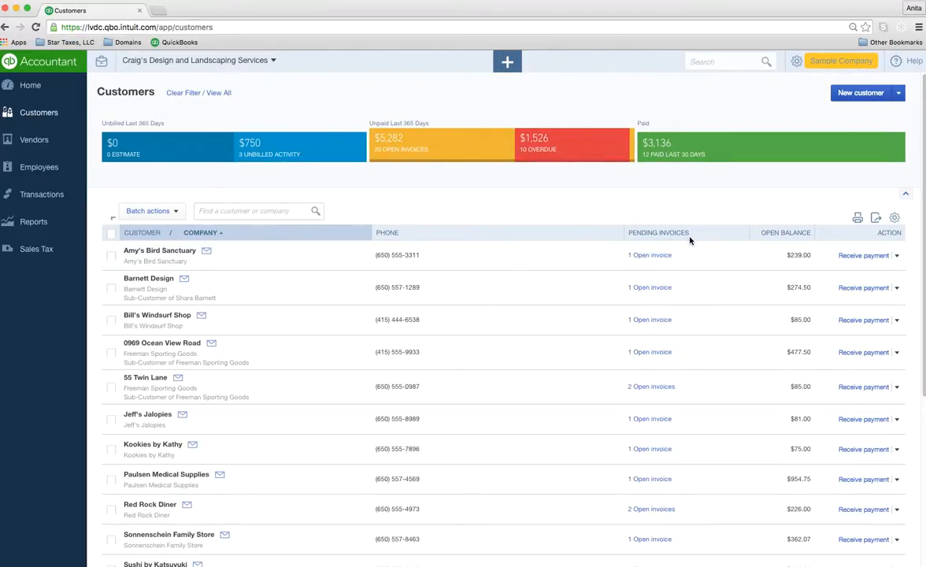
click(650, 257)
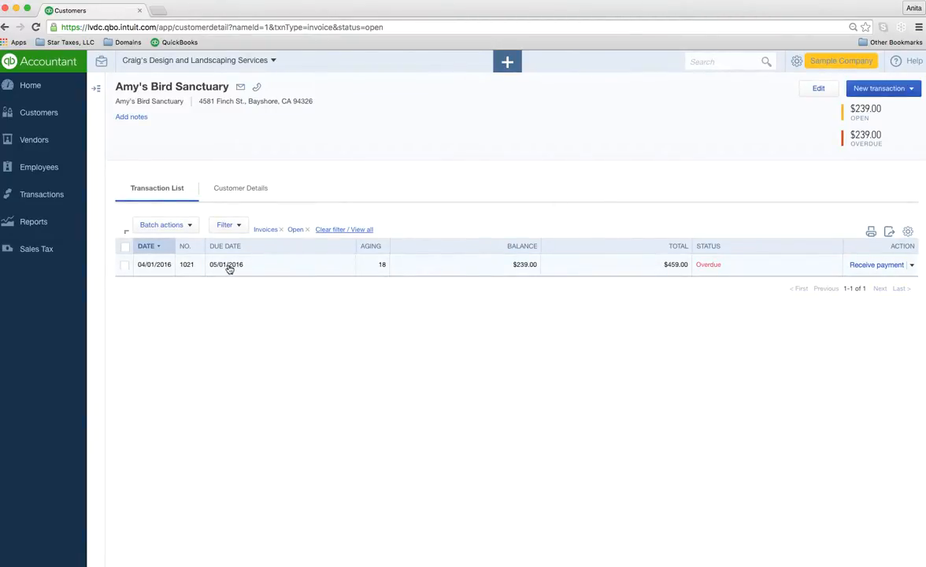
Step: View invoice 1021 for Amy's Bird Sanctuary, close it, and return to the unfiltered Customers list
click(228, 265)
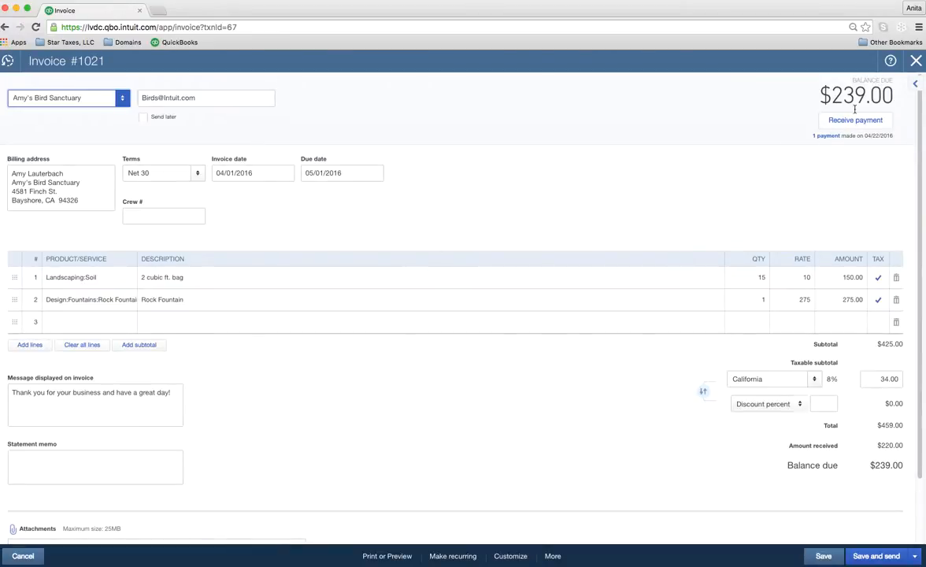
click(916, 62)
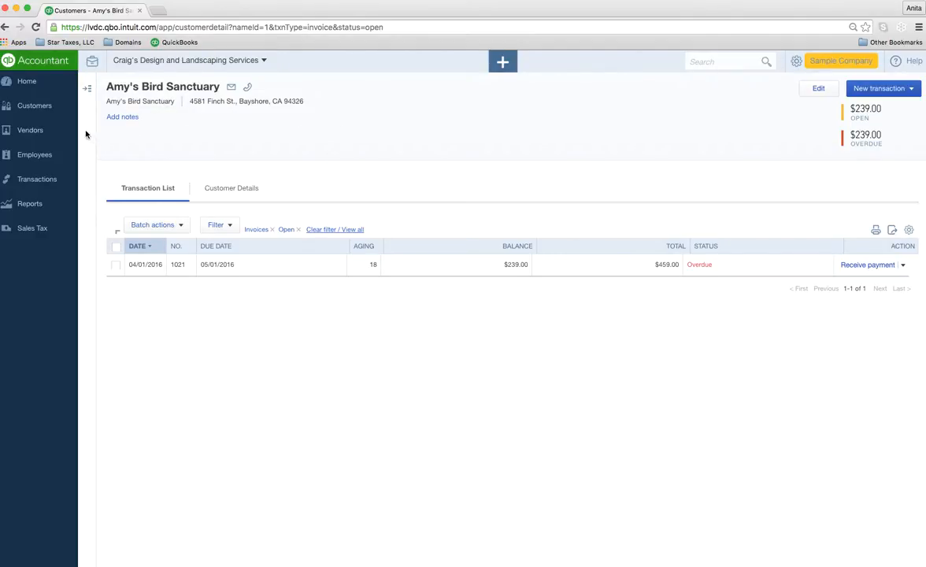
click(37, 113)
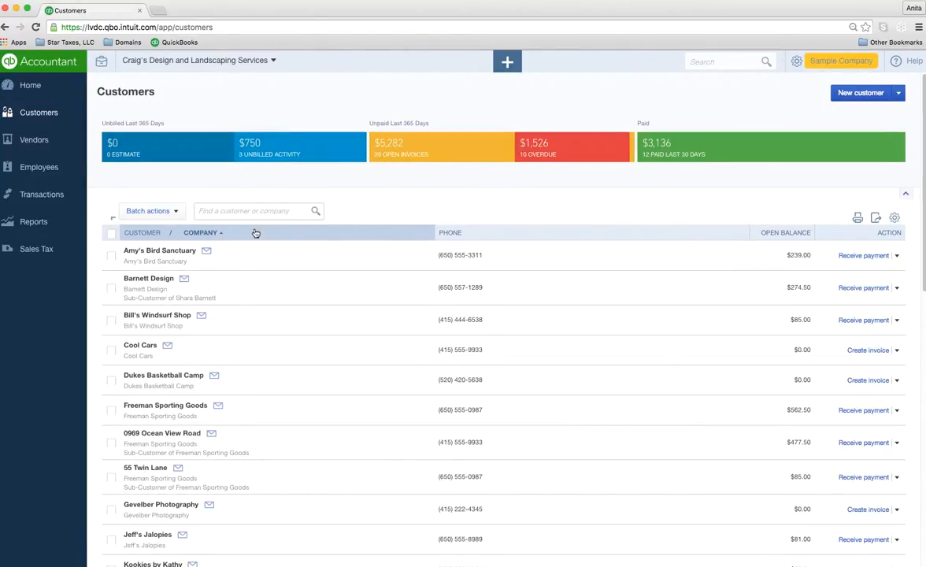
Step: Select six customers, from Amy's Bird Sanctuary to 55 Twin Lane, view Batch actions, then go to Vendors
click(111, 255)
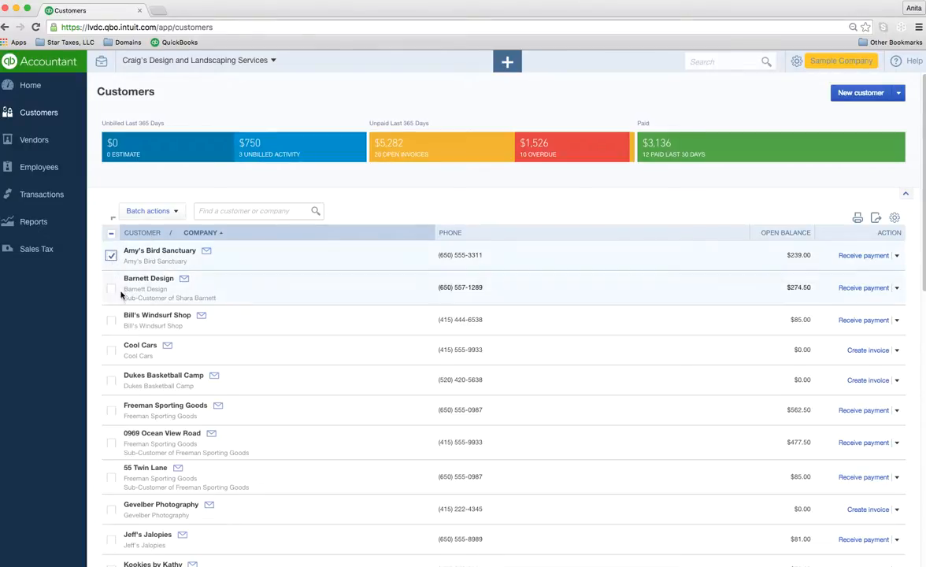
click(111, 351)
click(111, 381)
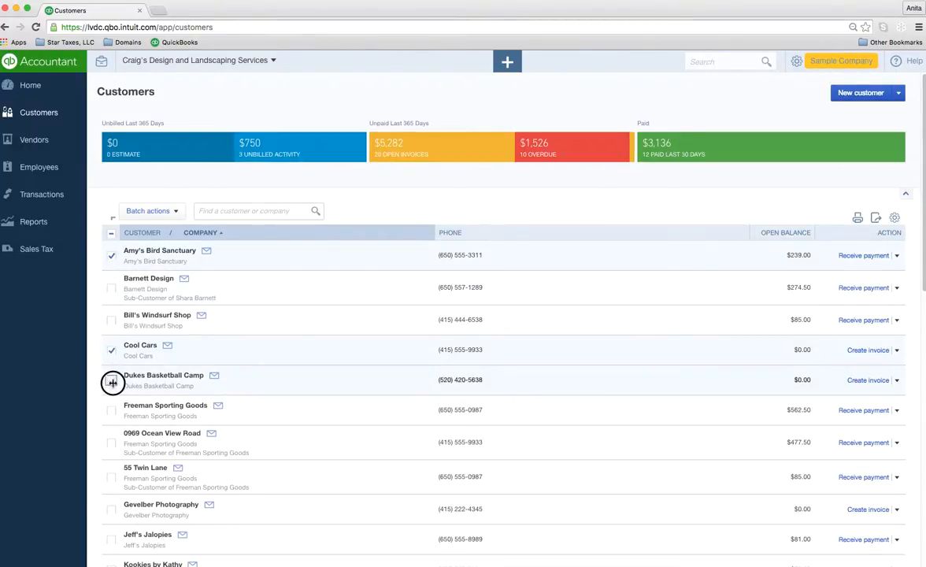
click(111, 411)
click(111, 442)
click(111, 477)
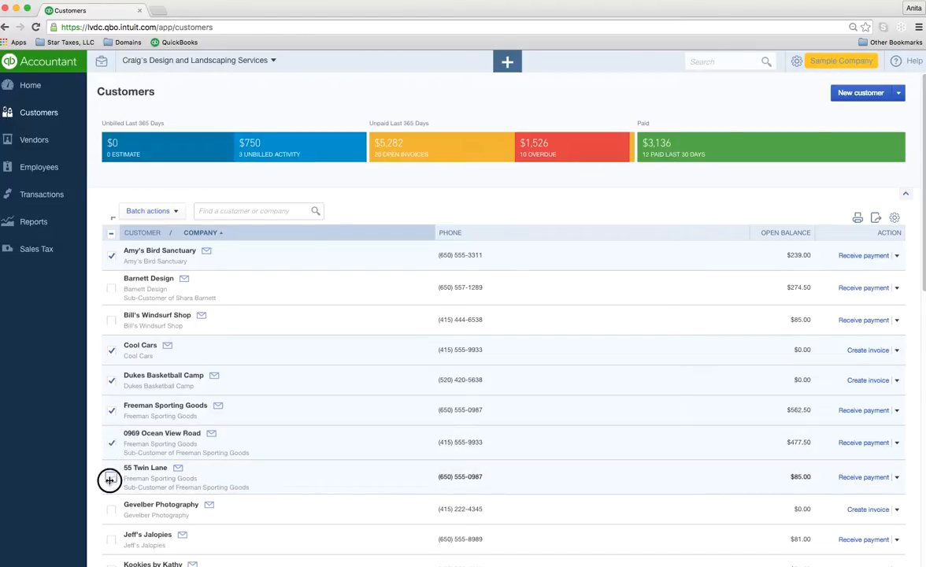
click(174, 212)
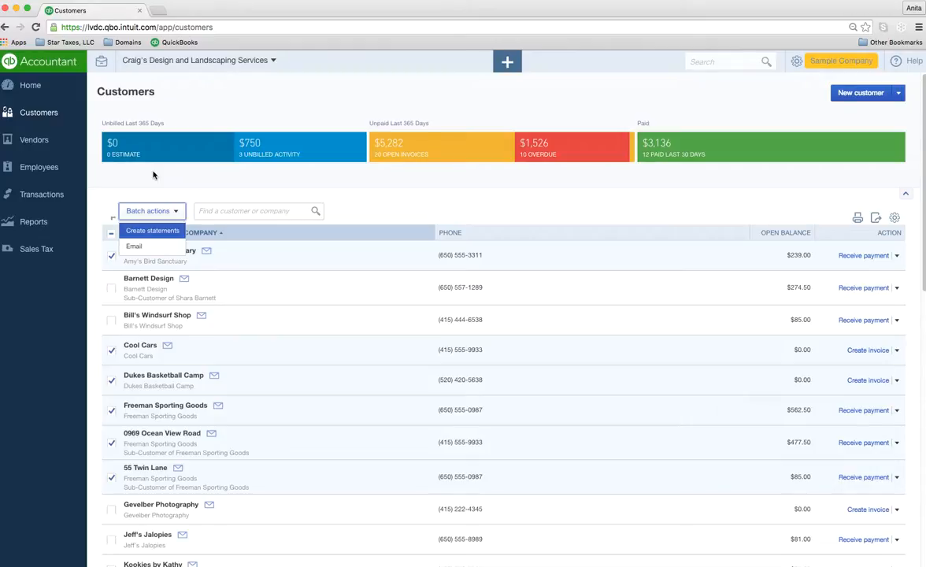
click(44, 140)
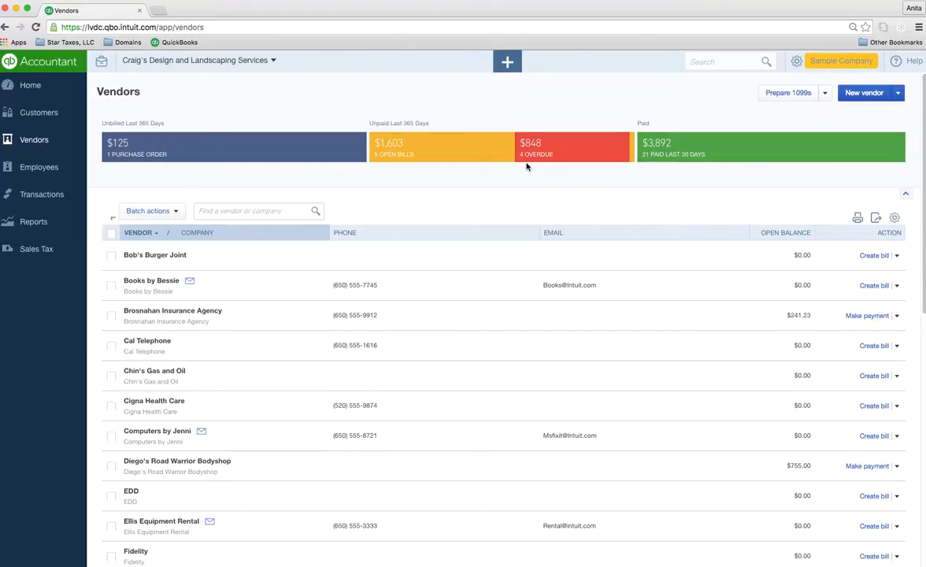
Step: Filter vendors by purchase orders, then open bills, finally showing only the four with overdue bills
click(314, 152)
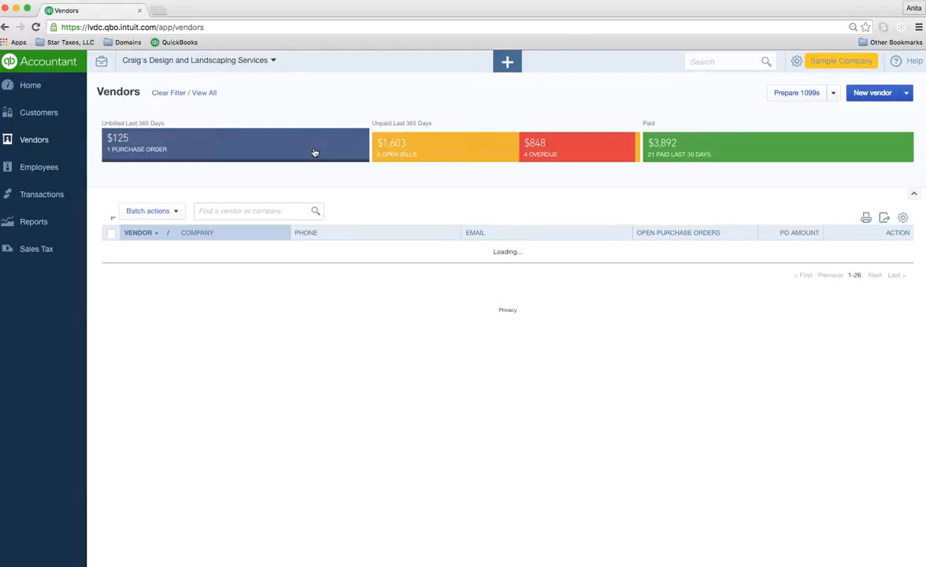
click(429, 156)
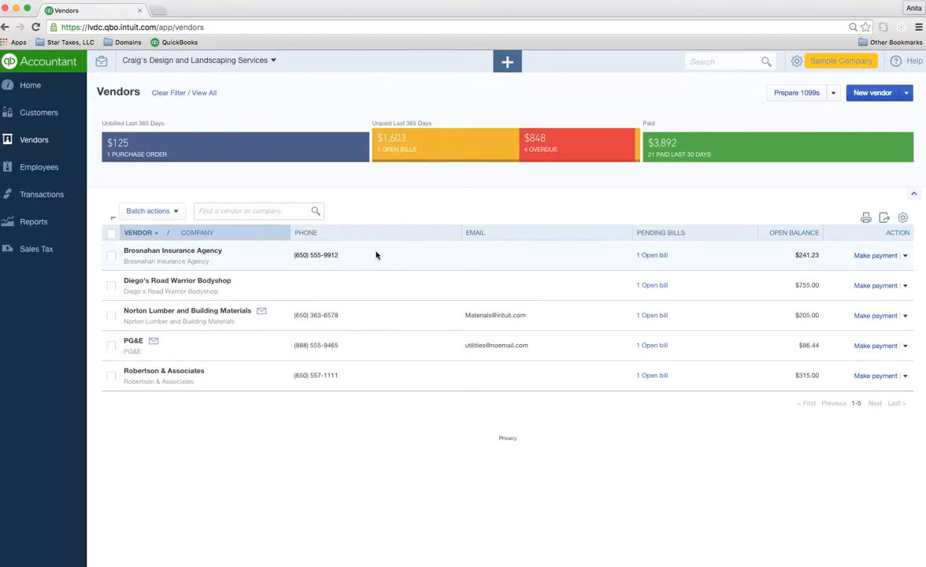
click(544, 154)
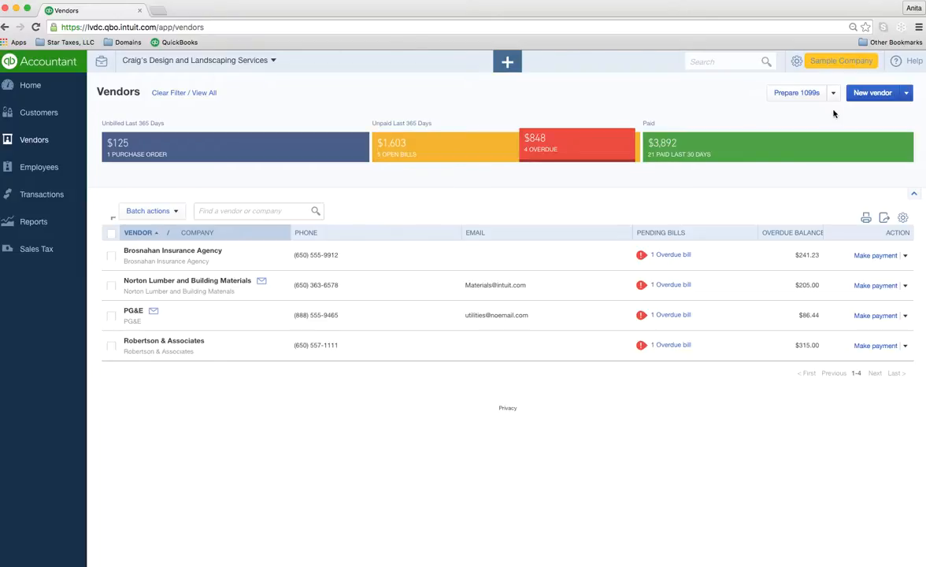
Step: Start and cancel a new vendor, glance at the import option, then open the + create menu
click(873, 94)
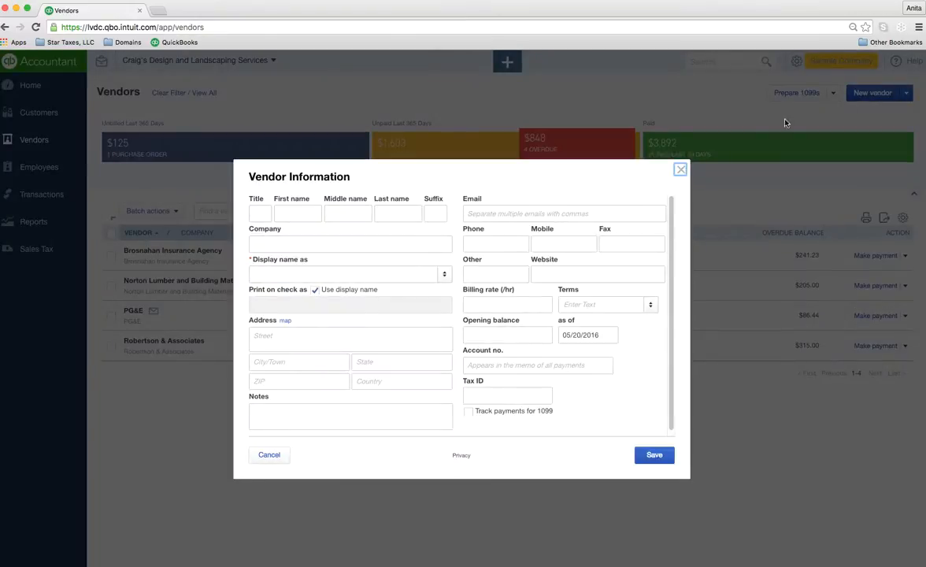
click(270, 456)
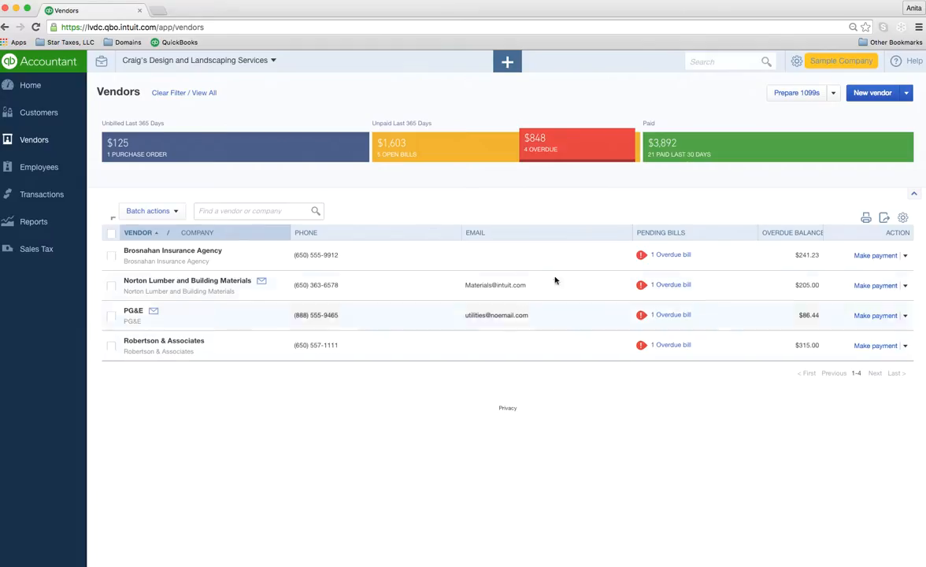
click(907, 93)
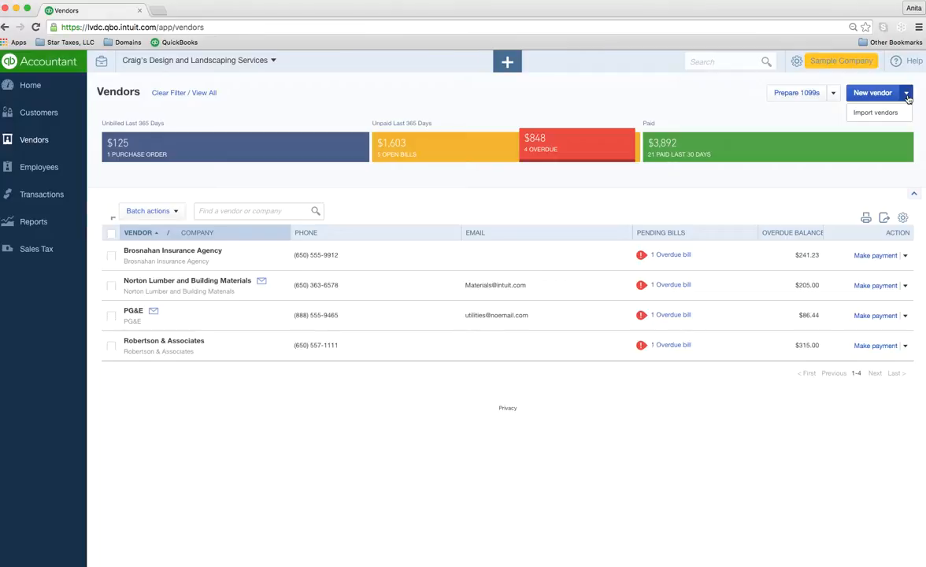
click(690, 93)
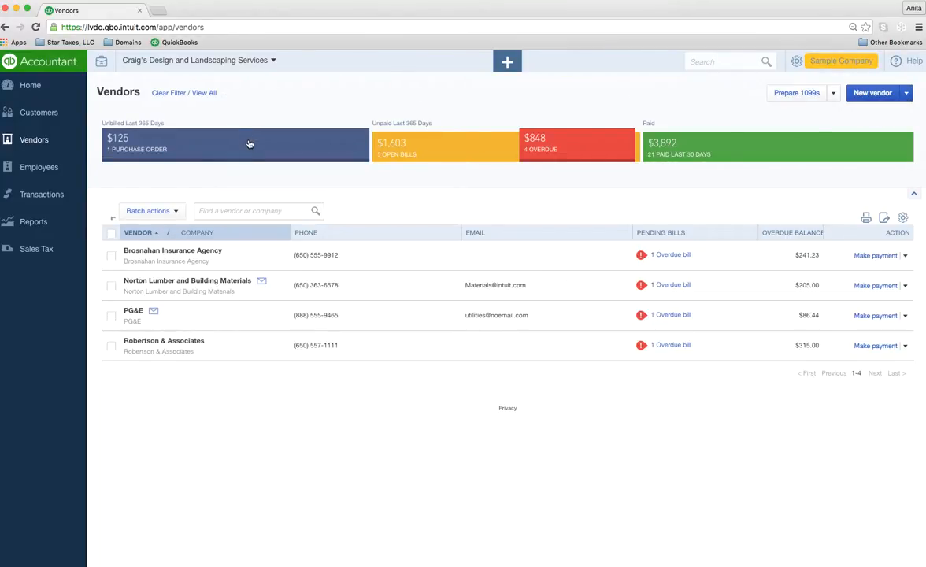
click(508, 63)
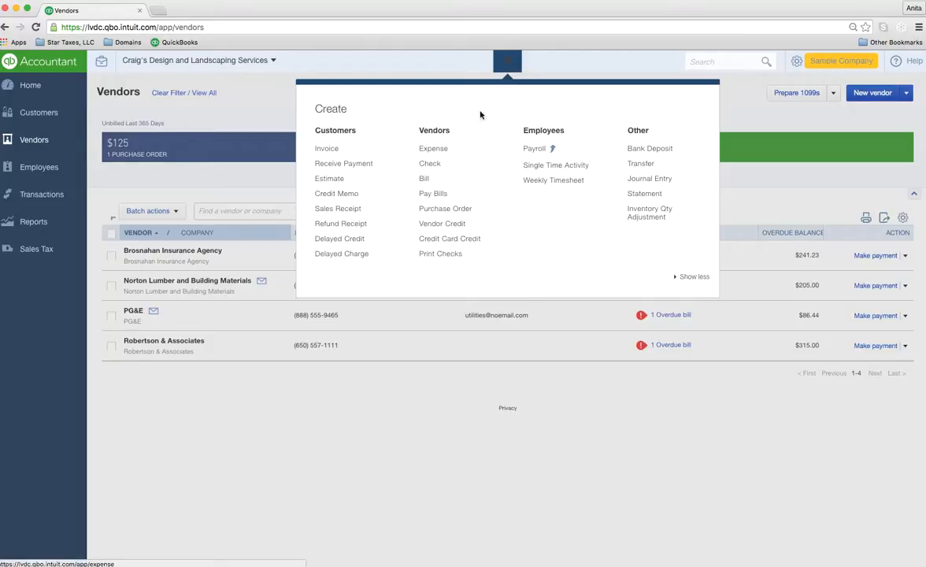
Step: Start an expense, add a typed name as a new payee, then discard its vendor details and the expense
click(436, 148)
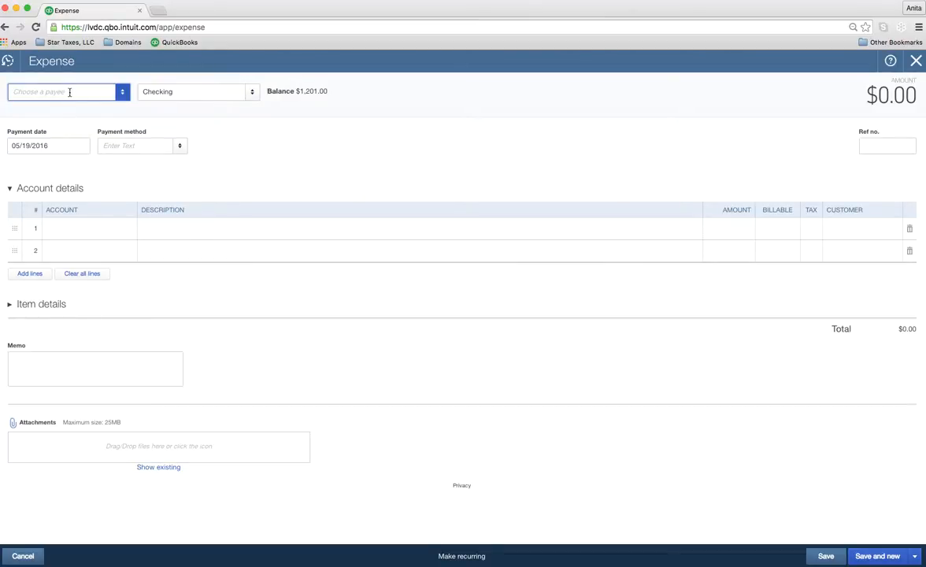
text(jand)
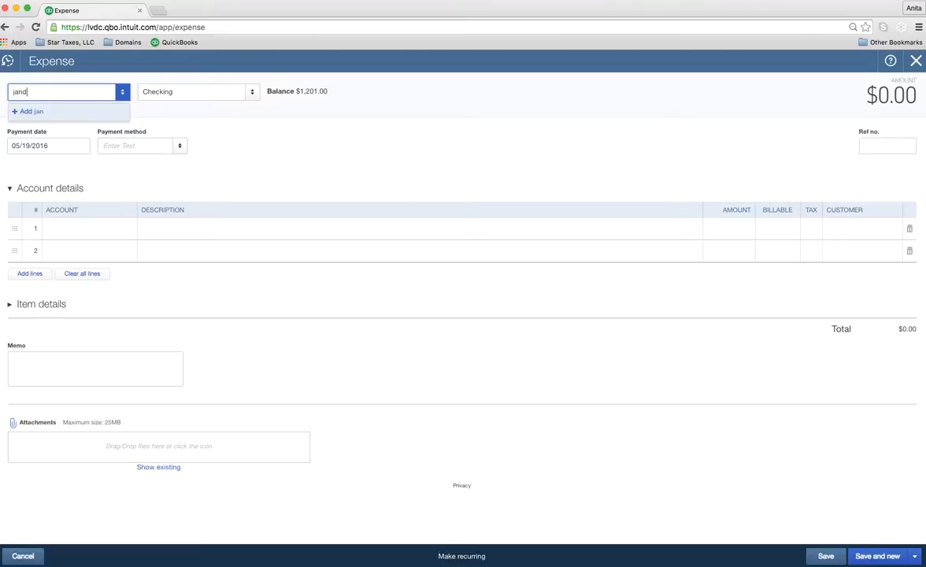
key(BackSpace)
text(doe)
click(45, 113)
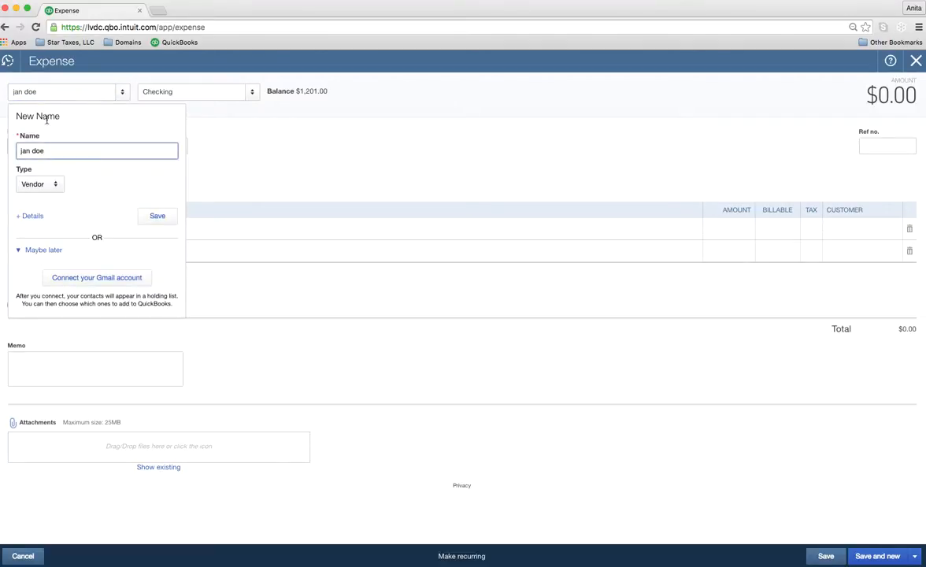
click(32, 215)
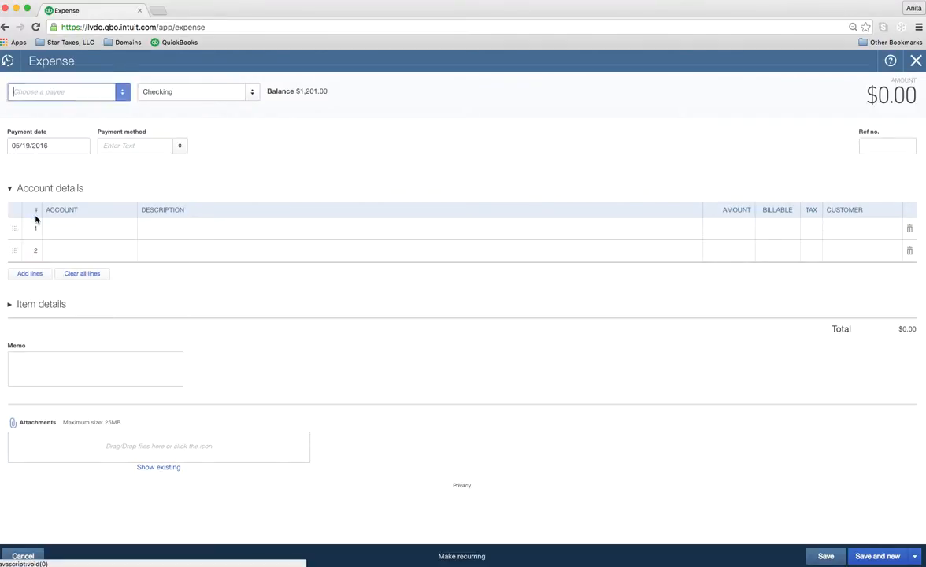
click(269, 455)
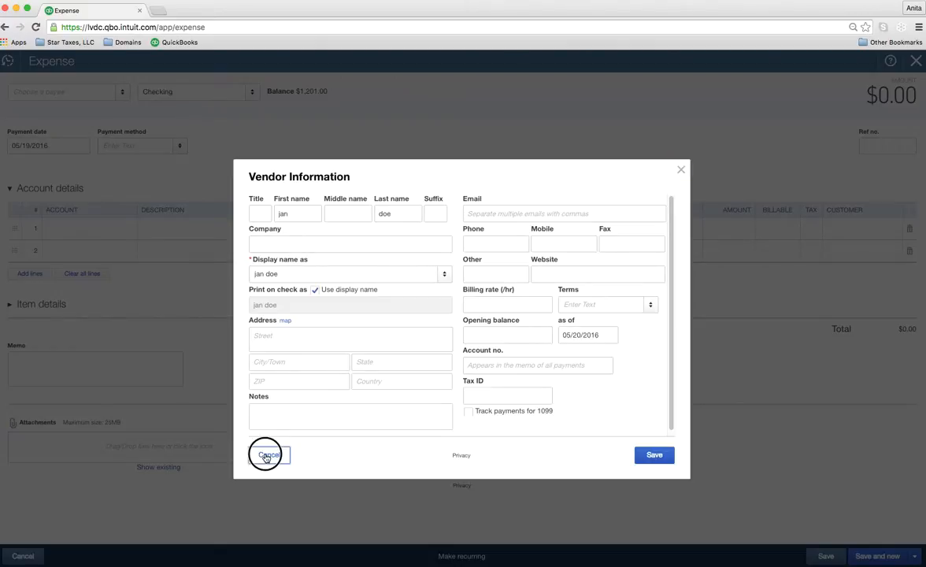
click(916, 60)
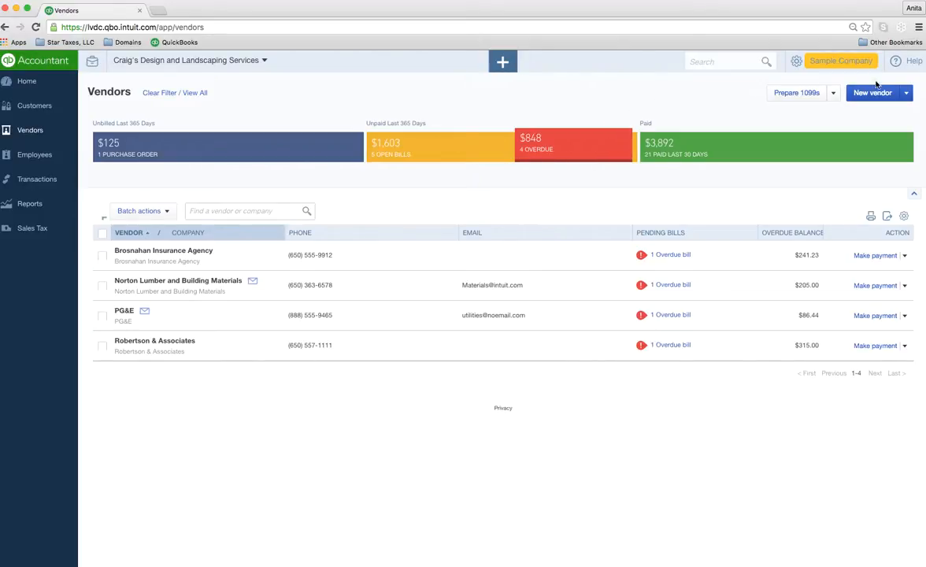
Step: Check the New vendor dropdown options, then open Prepare 1099s from the Vendors page
click(906, 93)
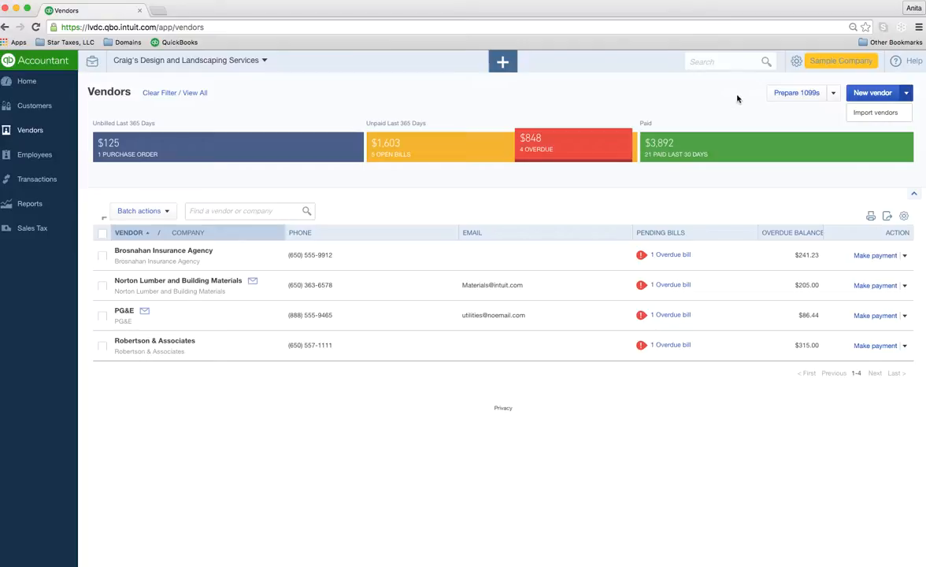
click(787, 97)
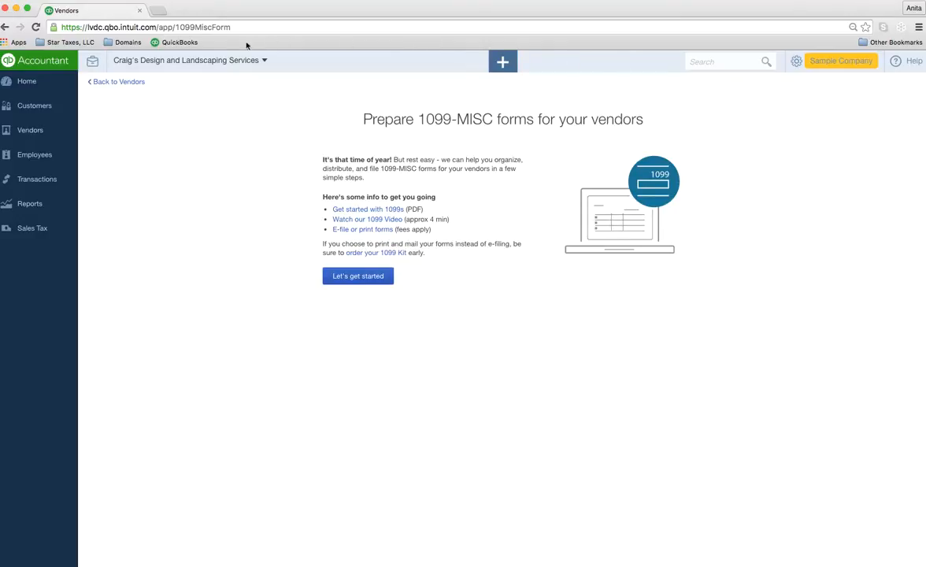
Step: Go back from 1099 preparation to the Vendors list and expand the Transactions sidebar menu
click(96, 81)
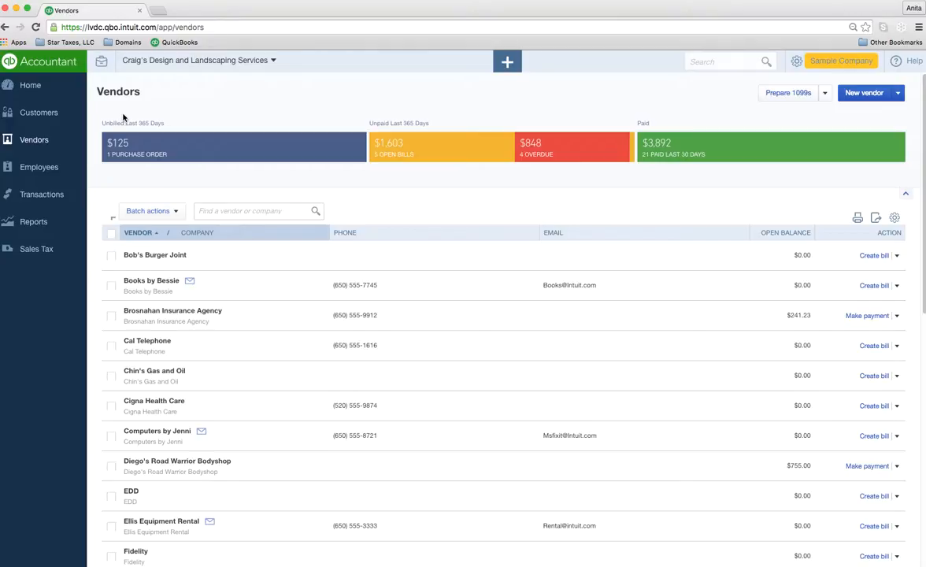
click(42, 195)
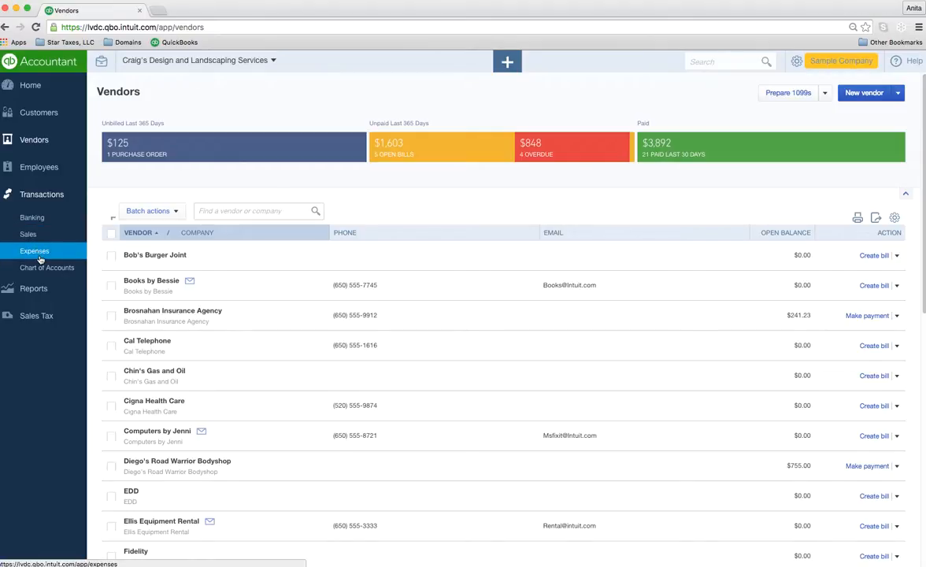
Step: View the Mastercard feed in Banking, dismiss the 'Look what we found!' tip, then open Sales
click(36, 221)
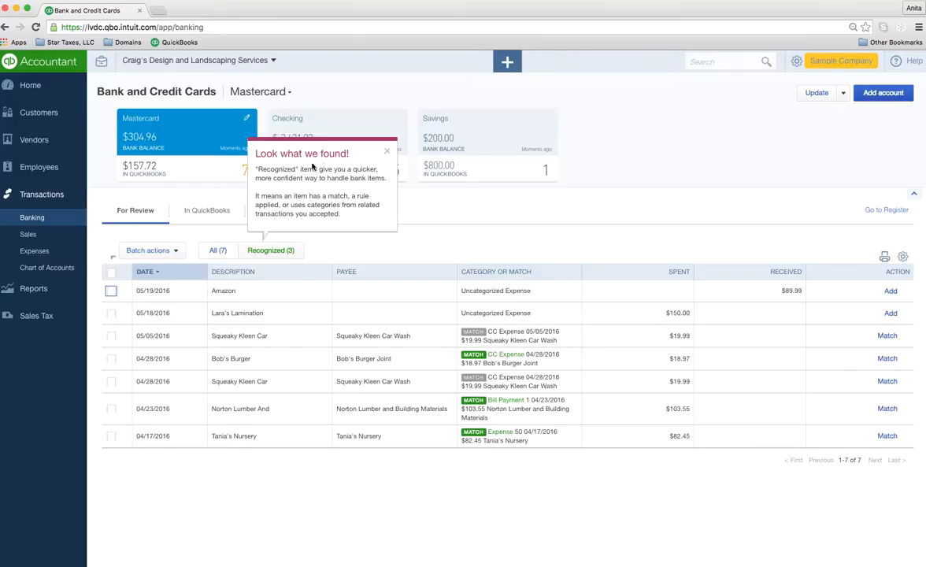
click(388, 151)
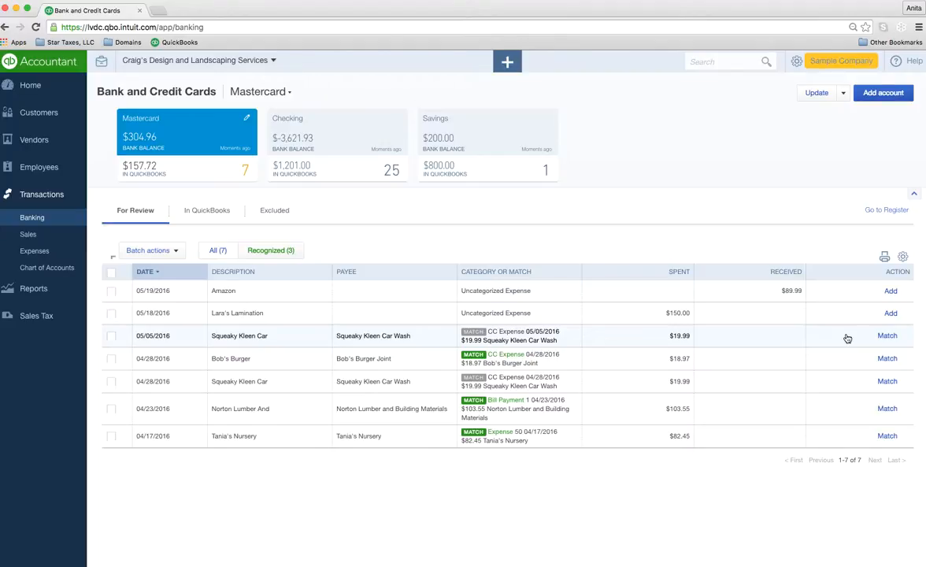
click(36, 235)
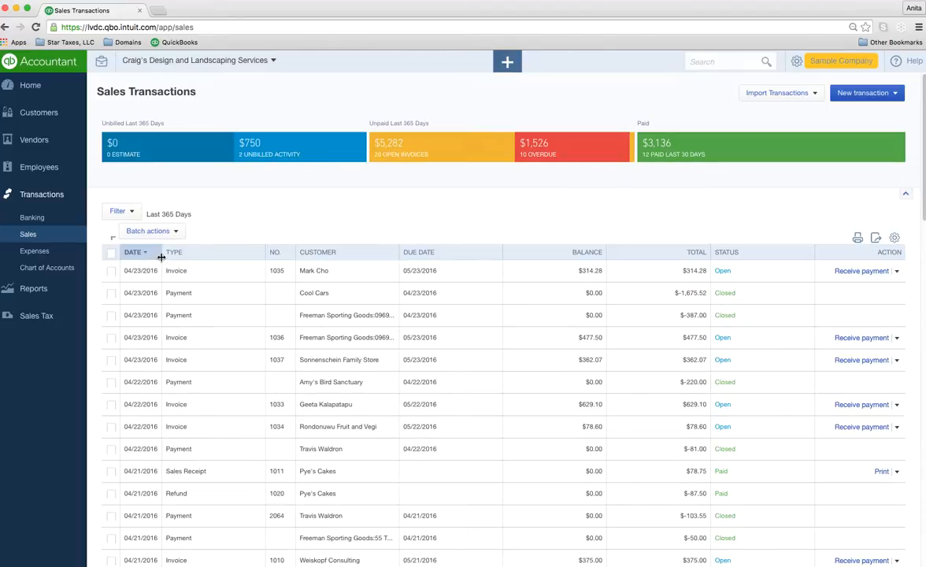
Step: Show and hide the sales filter panel, then view the New transaction types
click(128, 213)
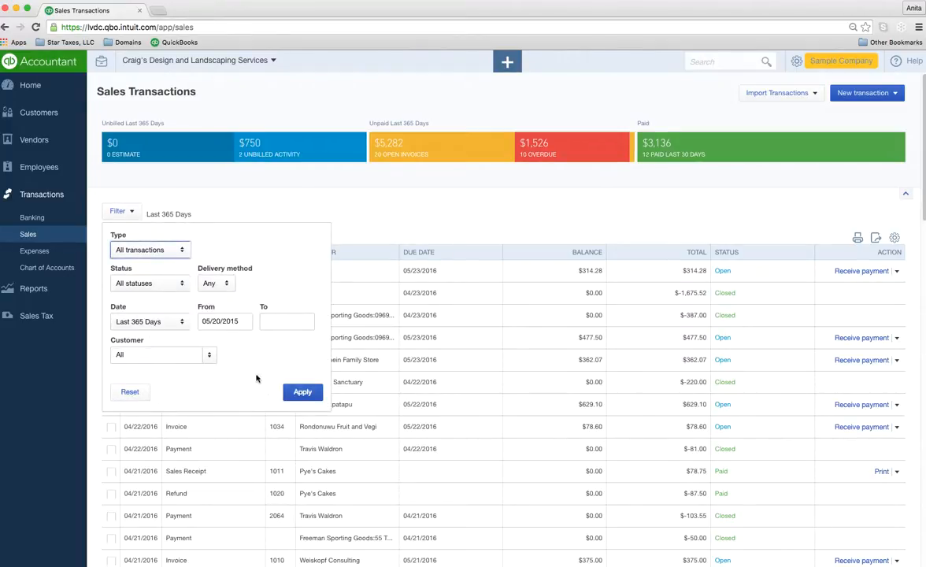
click(224, 208)
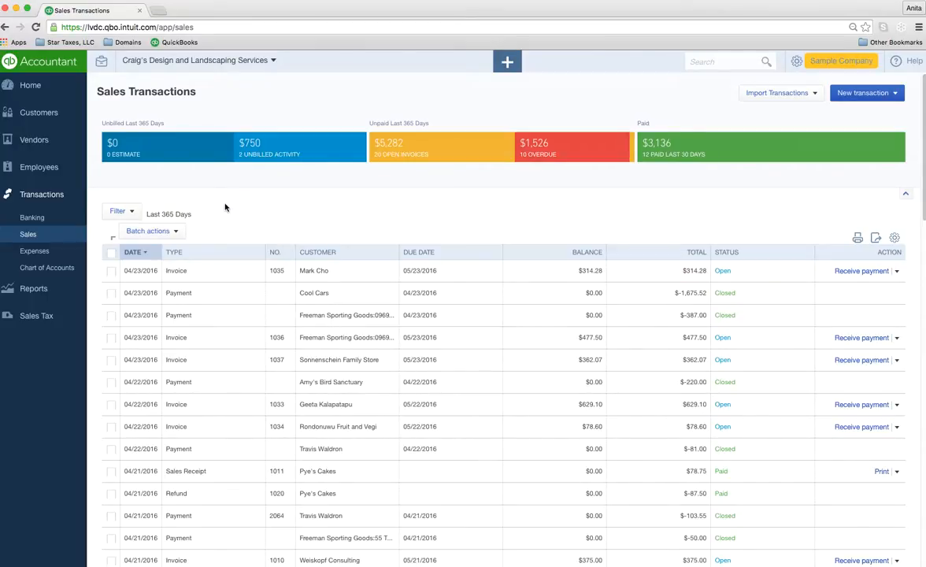
click(875, 96)
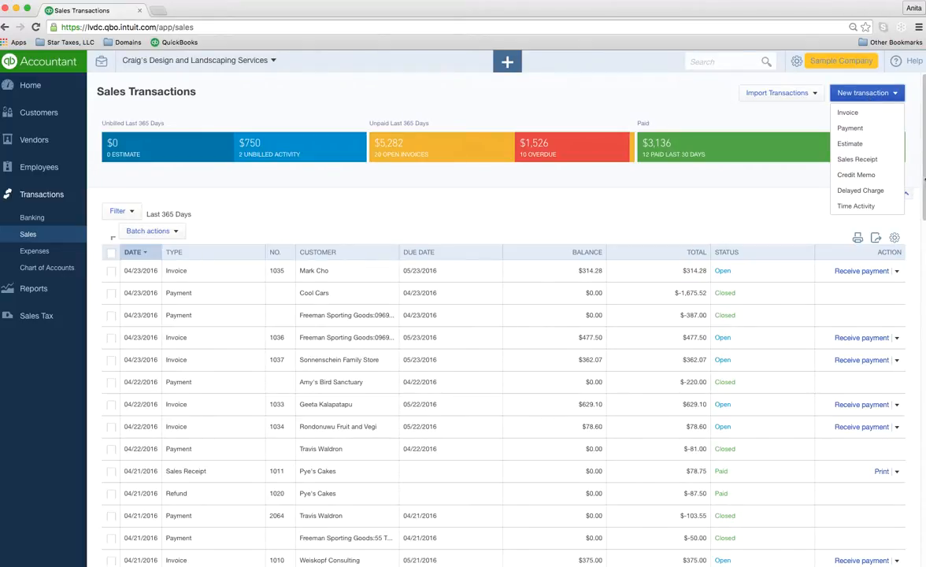
Step: Check the row actions for invoices 1035 and 1036, then switch to the Expenses list
click(897, 272)
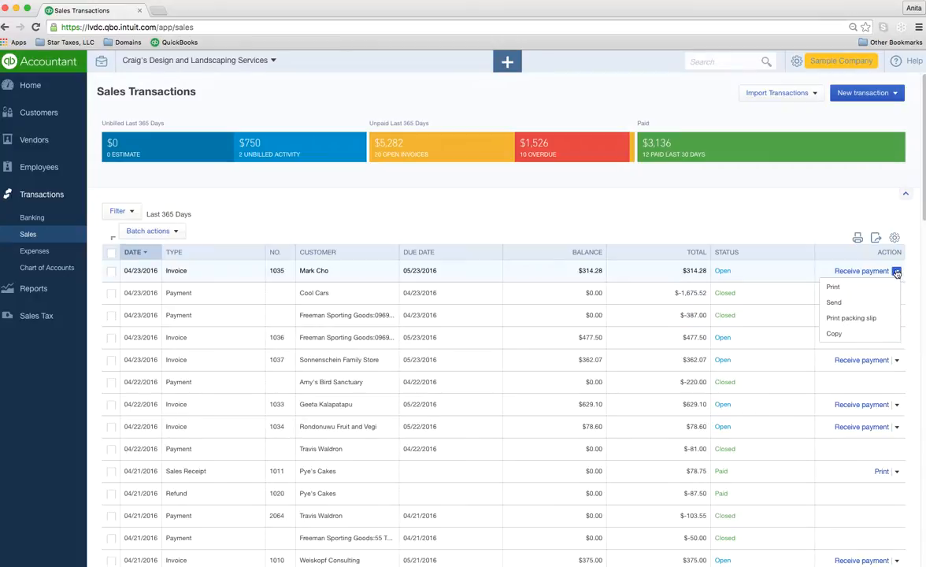
click(897, 271)
click(897, 338)
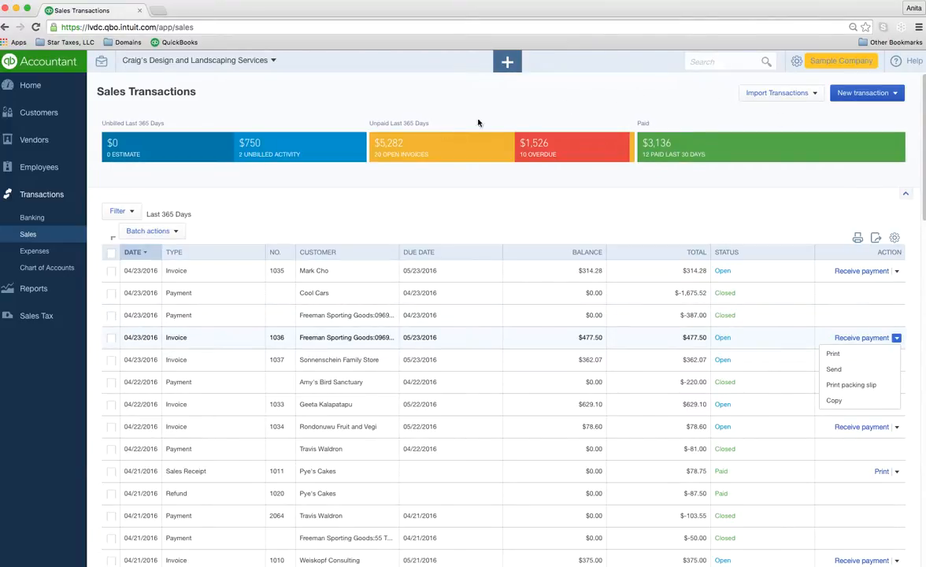
click(42, 252)
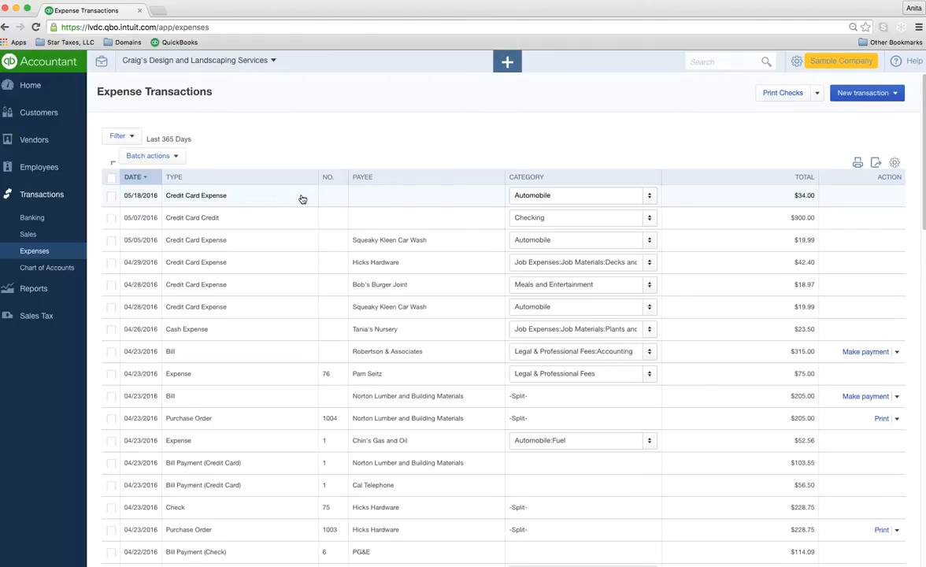
click(122, 134)
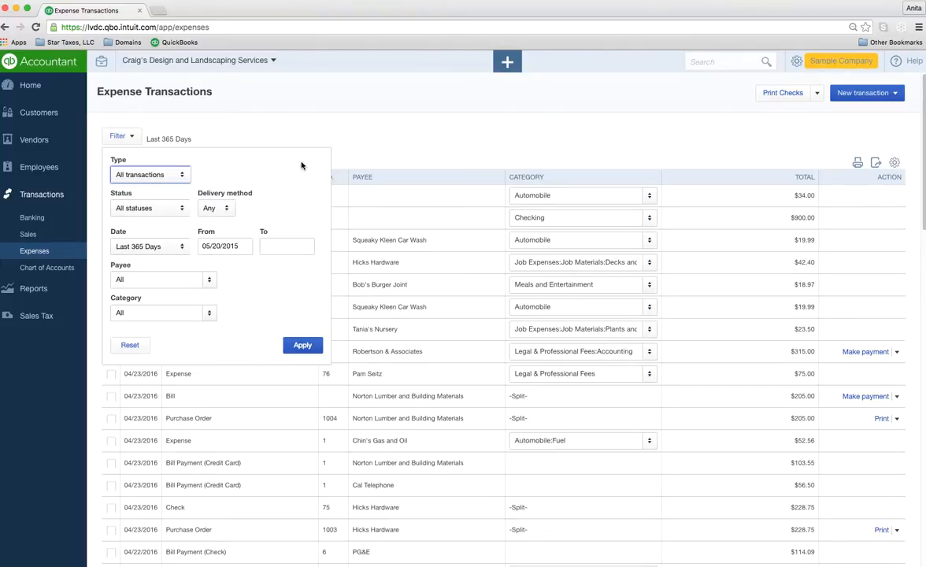
click(354, 128)
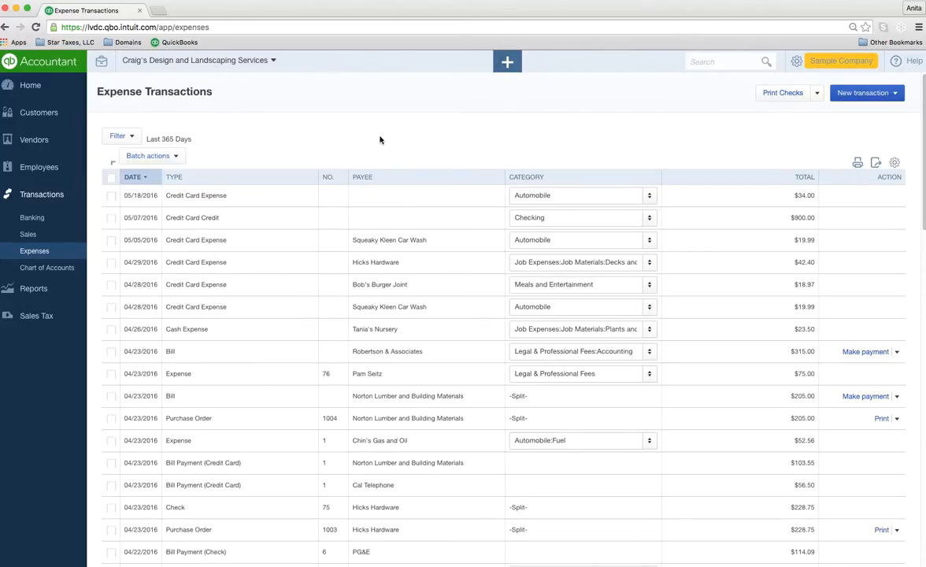
click(195, 197)
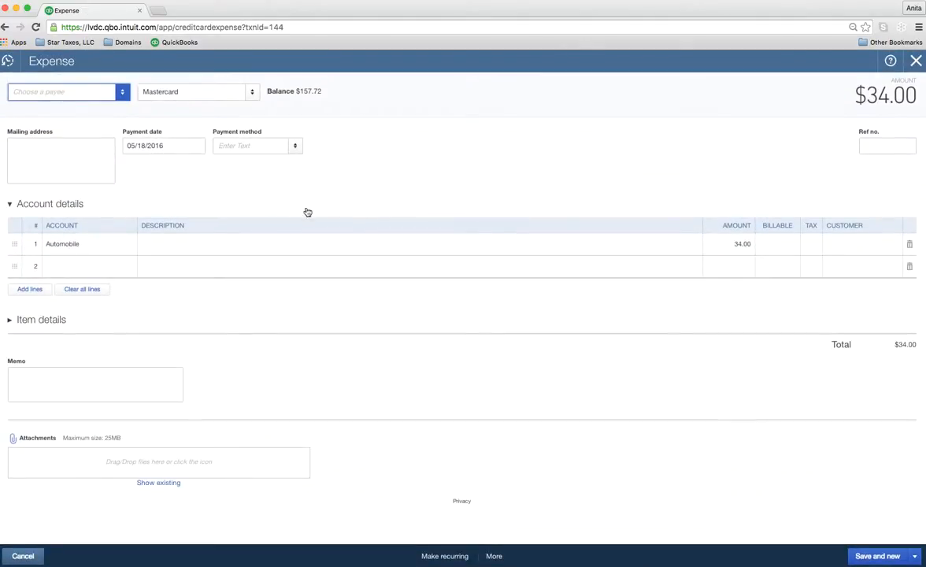
click(917, 62)
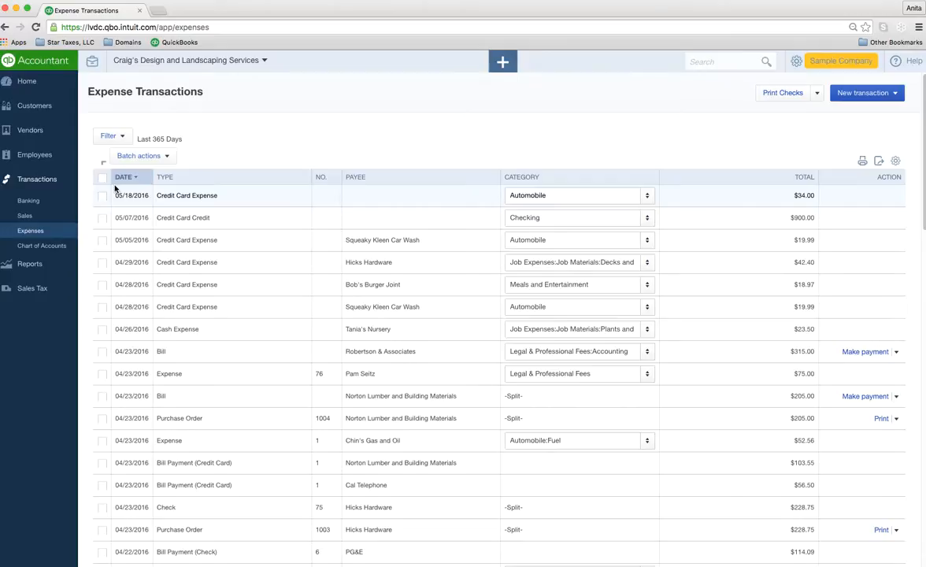
Step: Preview the Print Checks setup from New transaction, close it, and go to Chart of Accounts
click(881, 94)
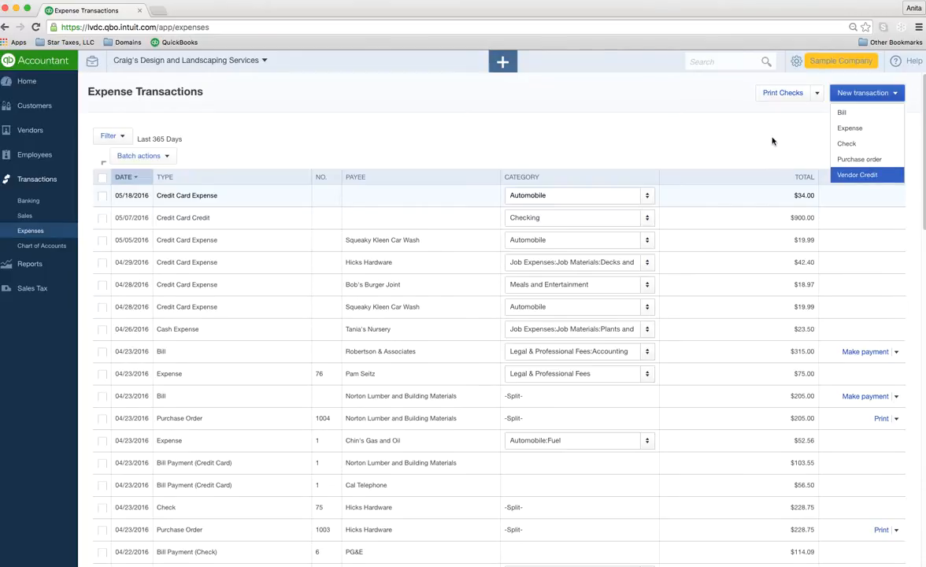
click(787, 96)
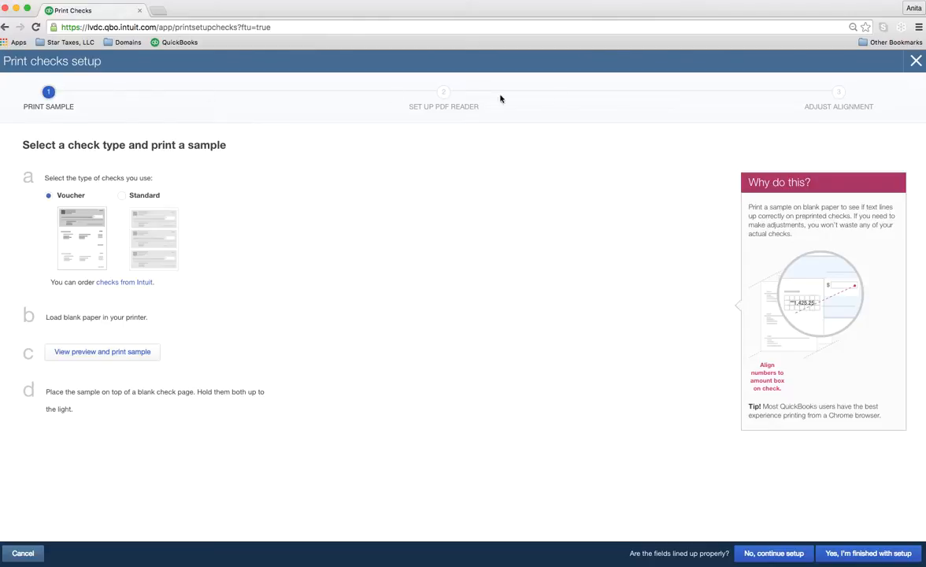
click(915, 61)
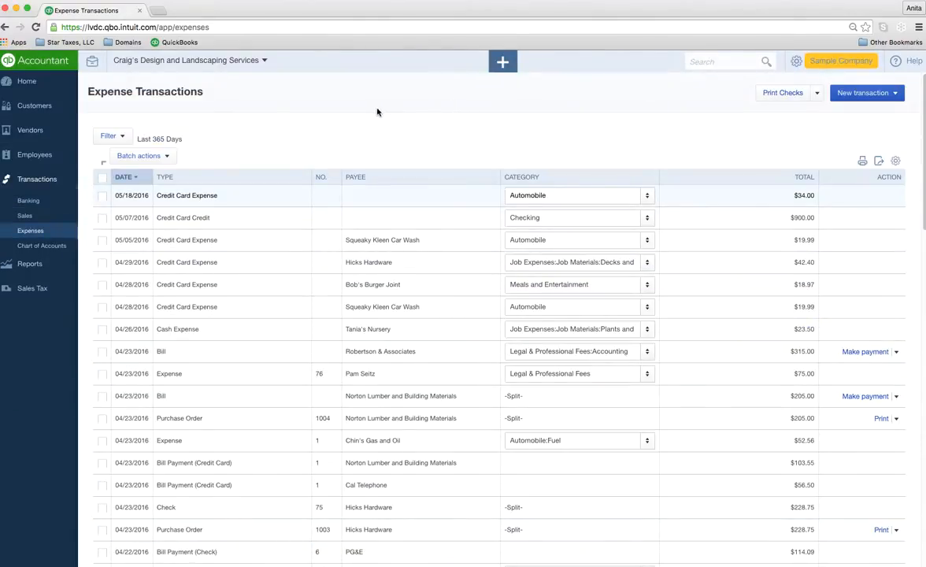
click(41, 246)
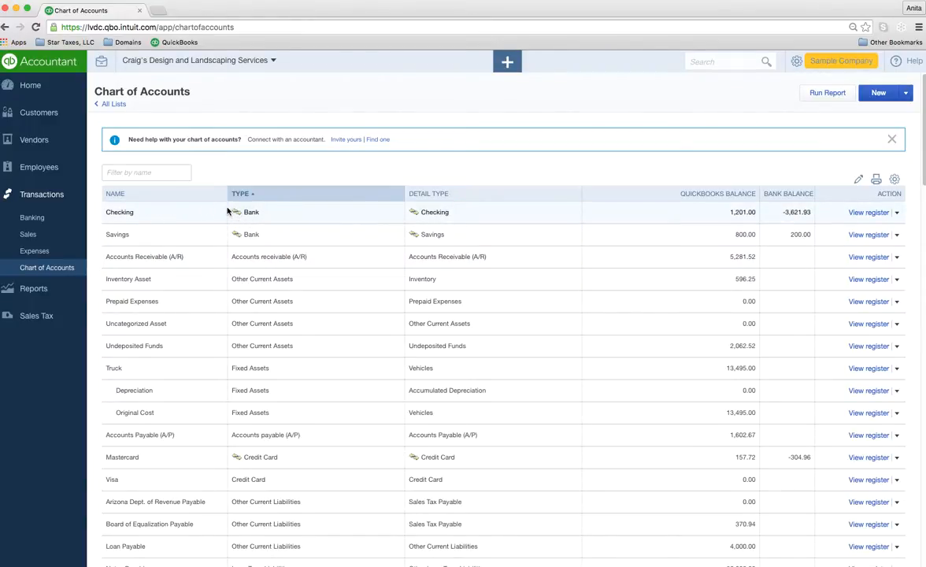
Step: Open the Checking account's bank register from the Chart of Accounts list
double_click(126, 213)
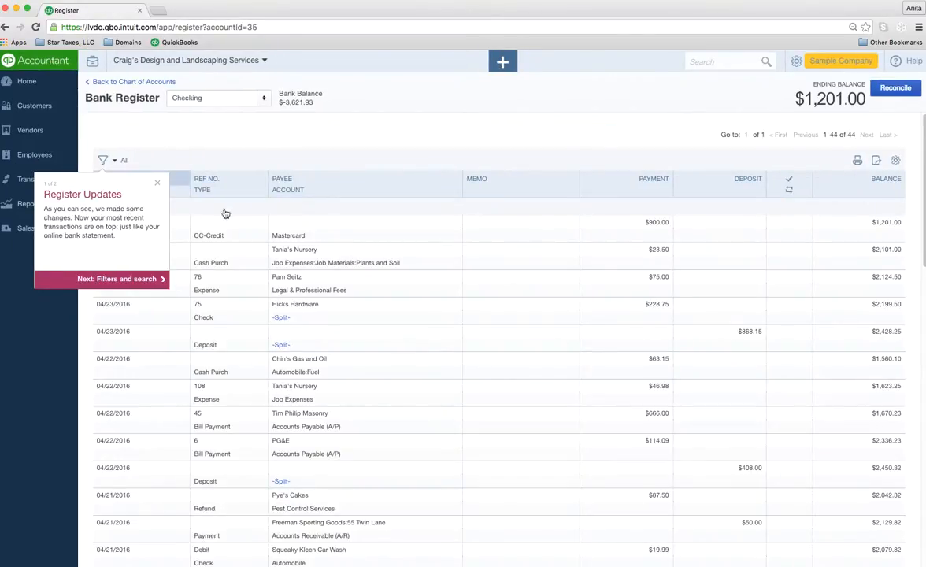
click(157, 183)
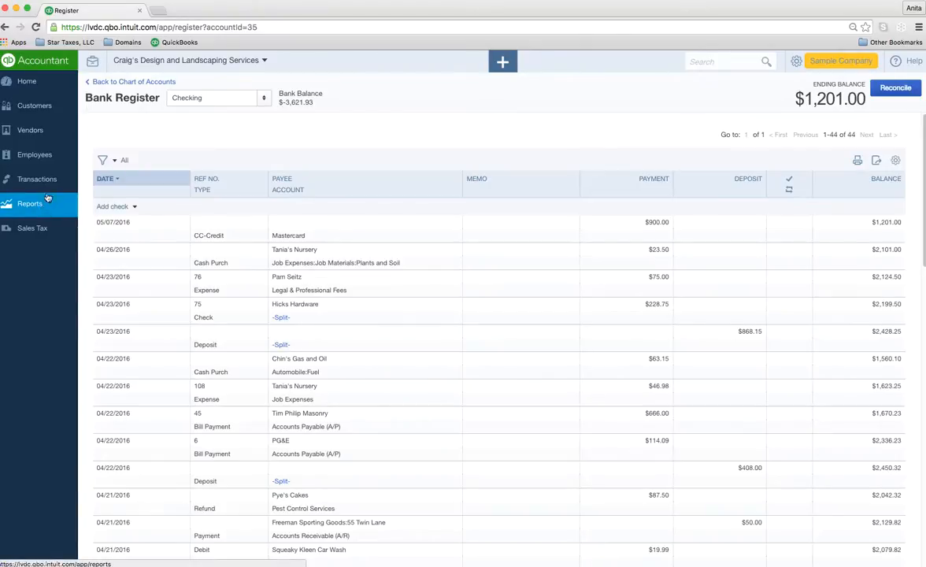
mouse_move(41, 181)
click(36, 247)
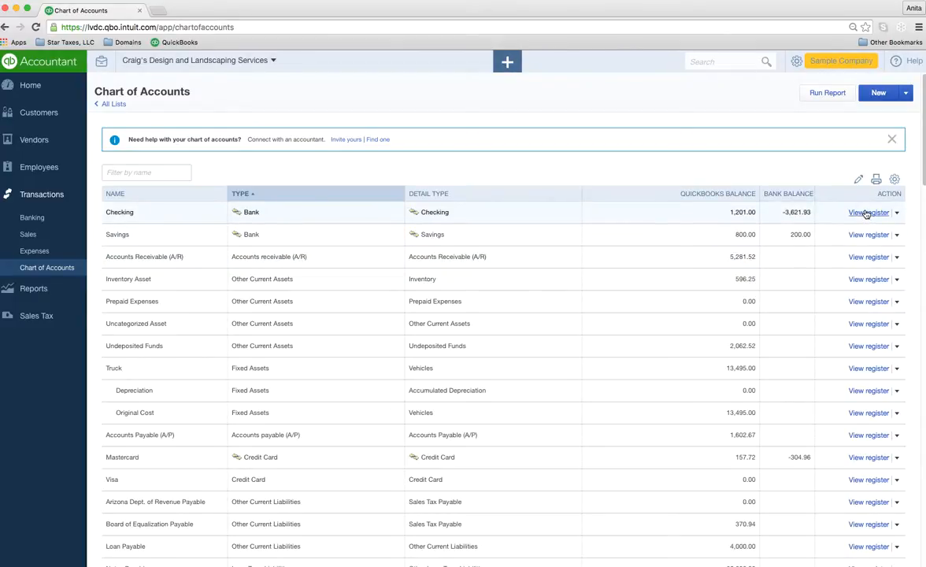
click(867, 213)
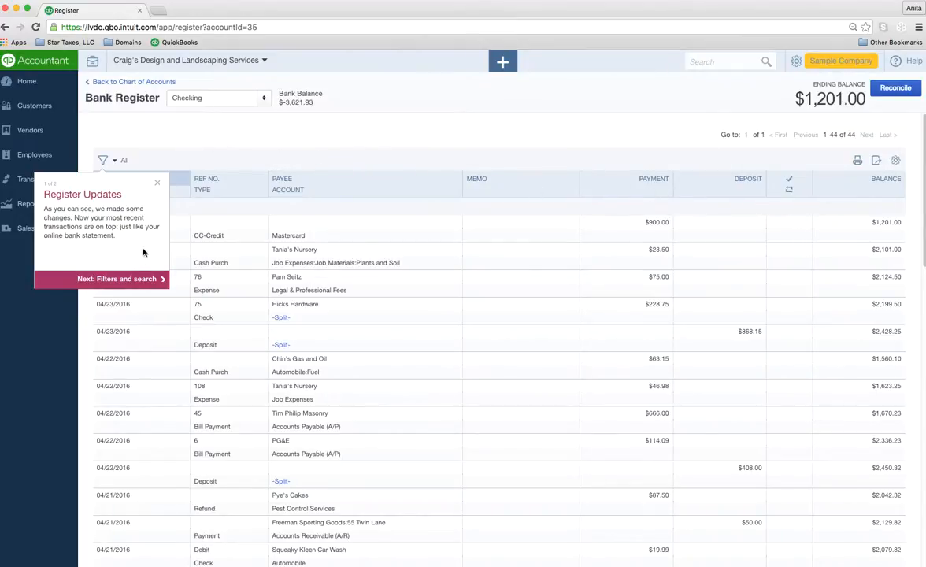
Step: Dismiss the Register Updates tip and review the Add check transaction types in the Checking register
click(159, 186)
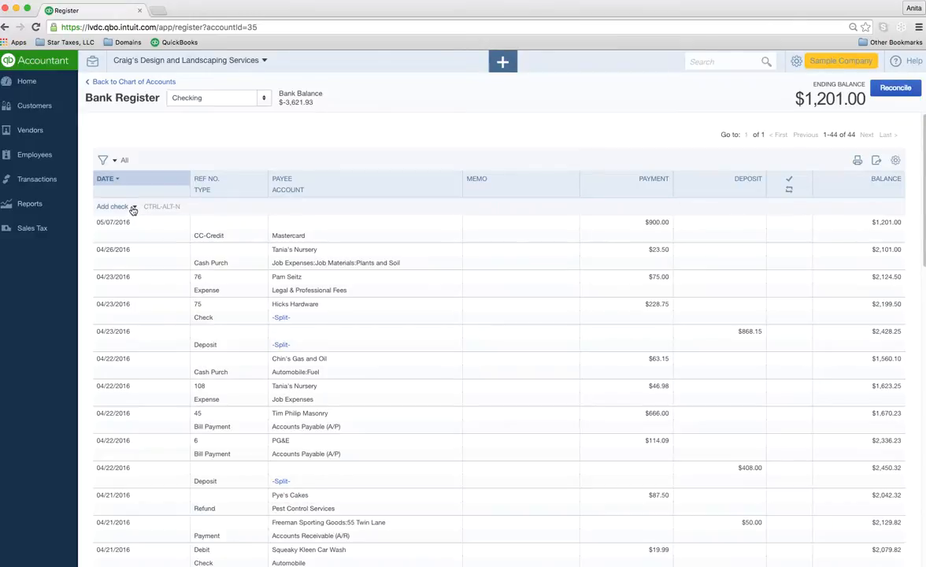
click(135, 207)
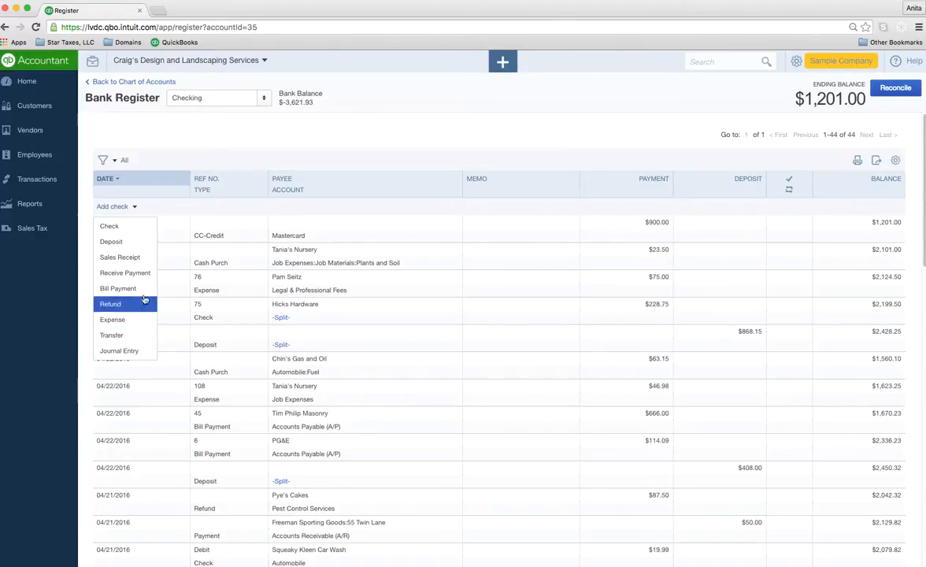
click(43, 182)
Step: Run a QuickReport for the Checking account from the Chart of Accounts, then return Home
click(43, 246)
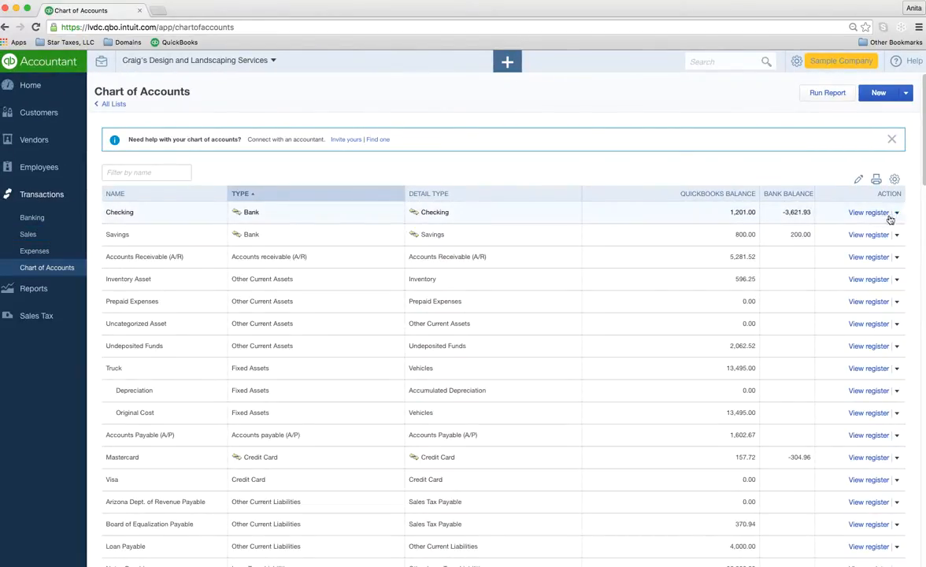
click(897, 213)
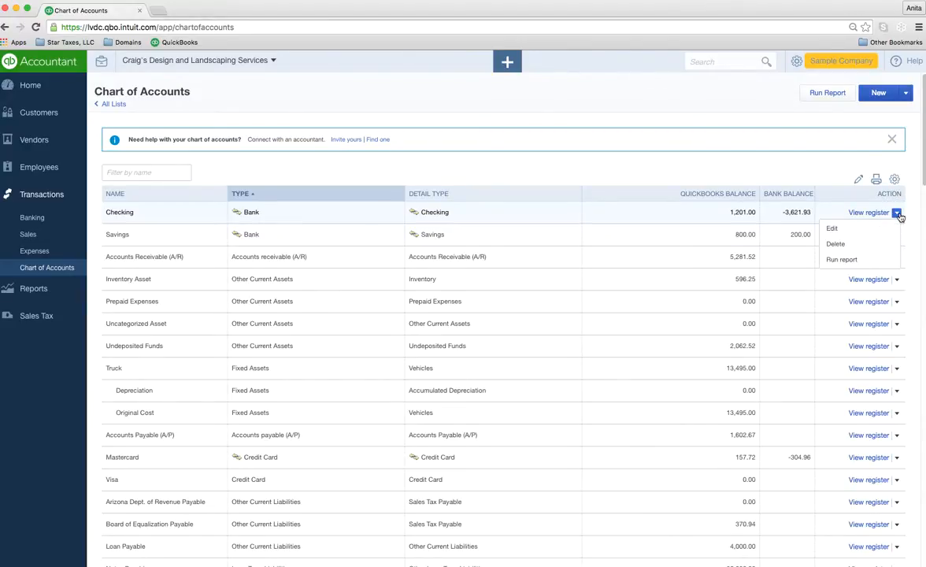
click(839, 261)
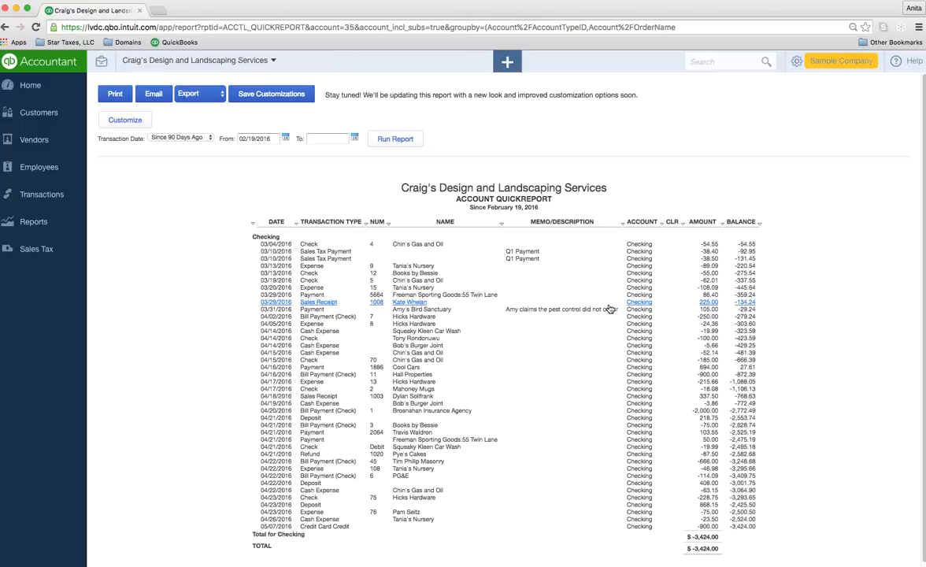
click(36, 87)
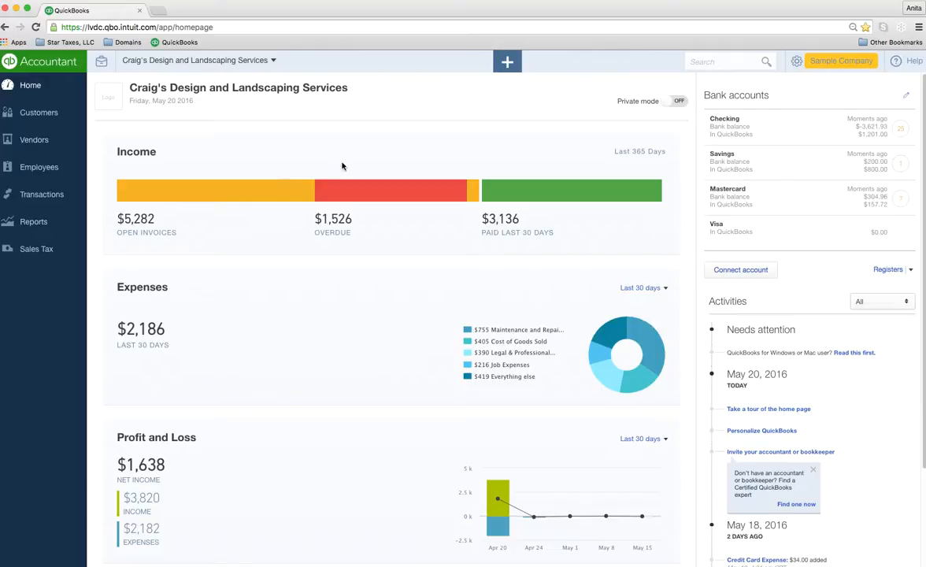
Step: Toggle the + Create menu open and closed several times, then collapse it with Show less
click(508, 61)
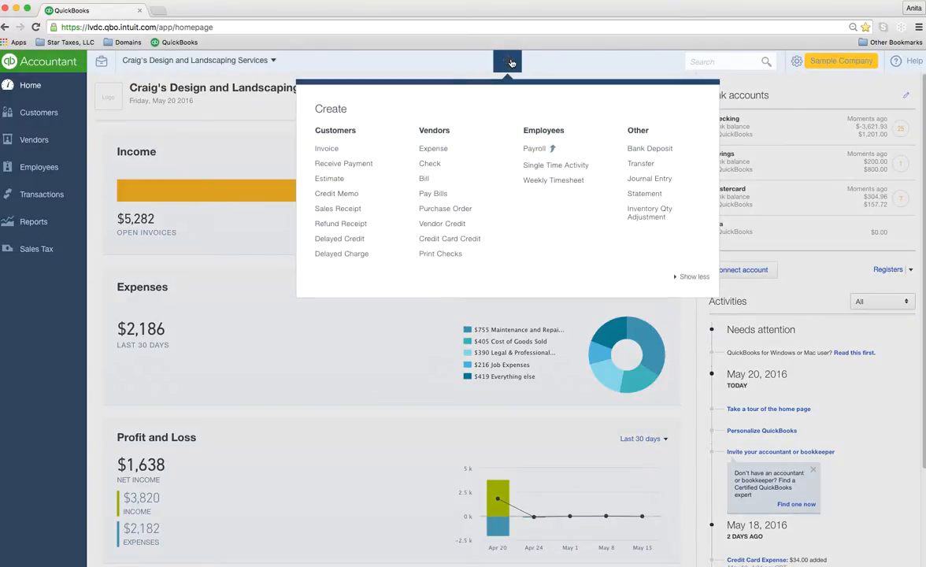
click(509, 63)
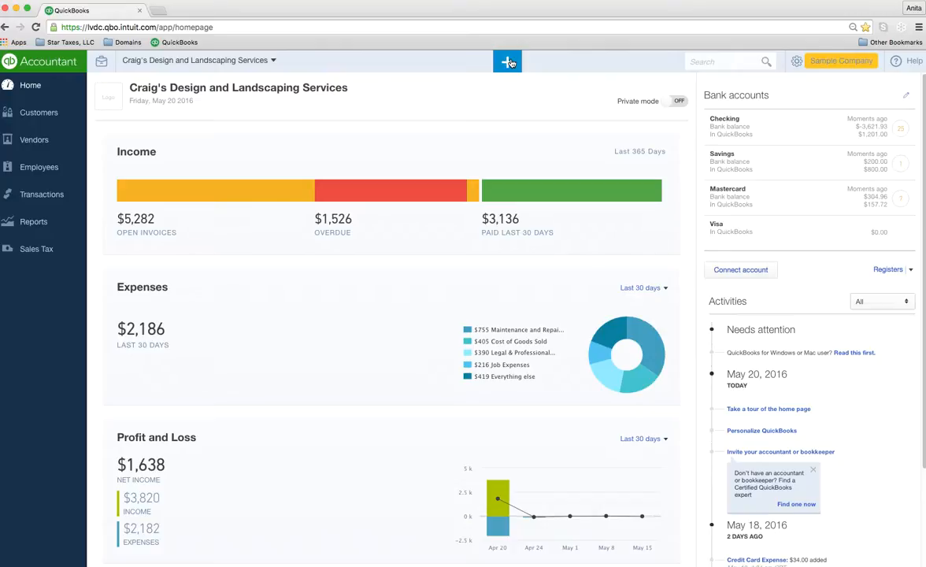
click(509, 62)
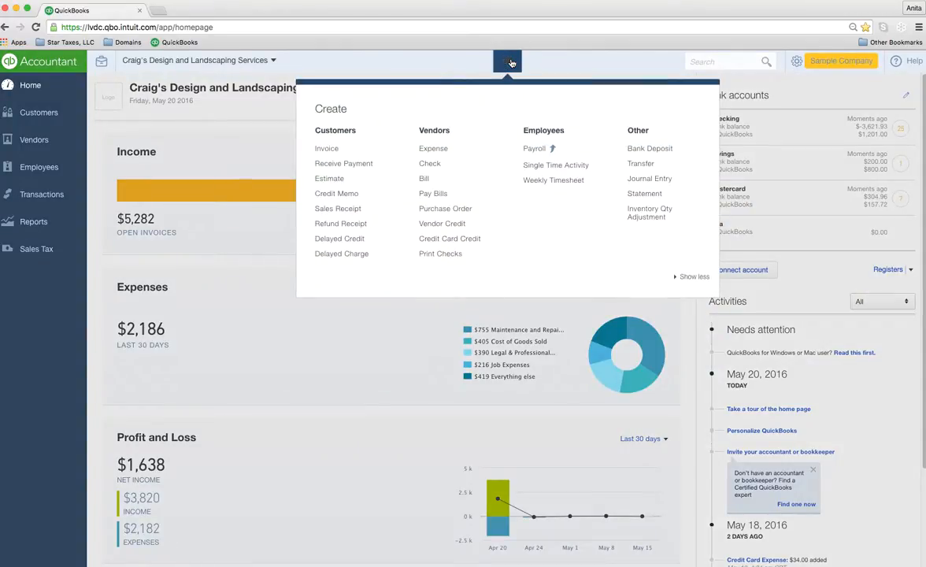
click(511, 62)
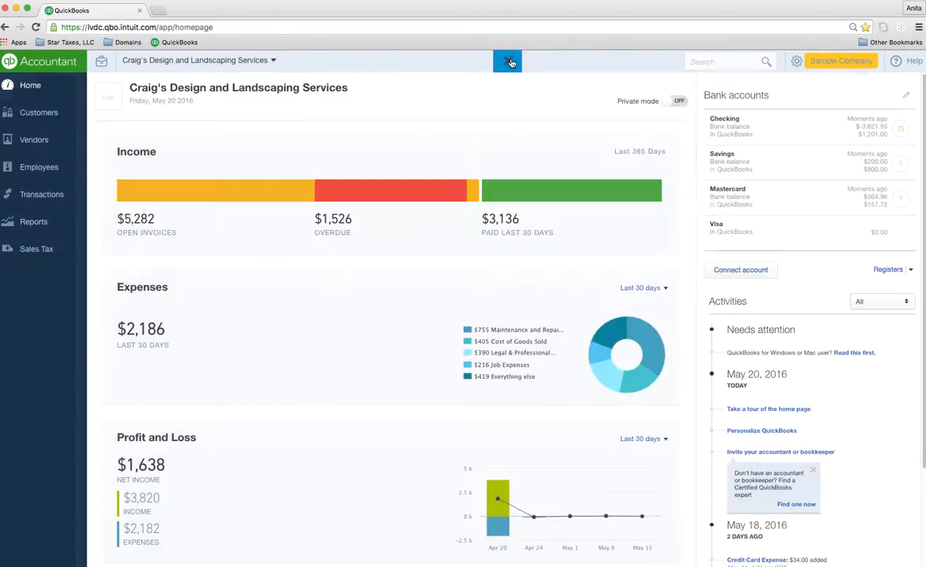
click(509, 62)
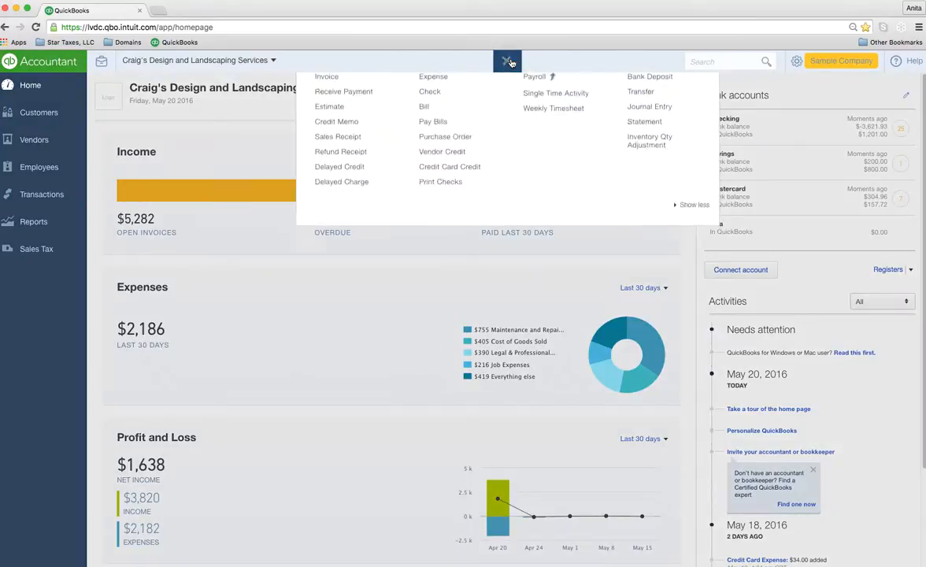
click(511, 62)
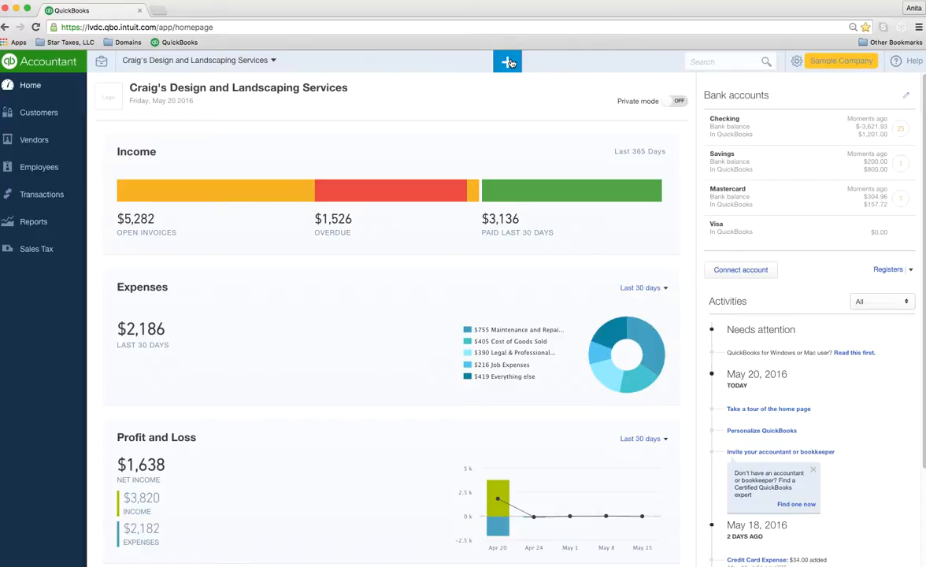
click(509, 62)
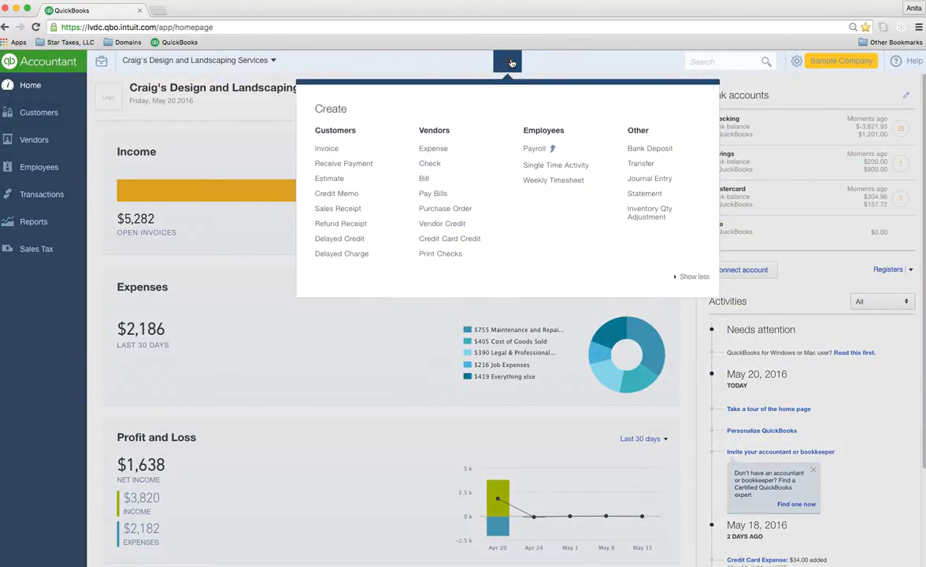
click(512, 62)
click(511, 62)
click(698, 278)
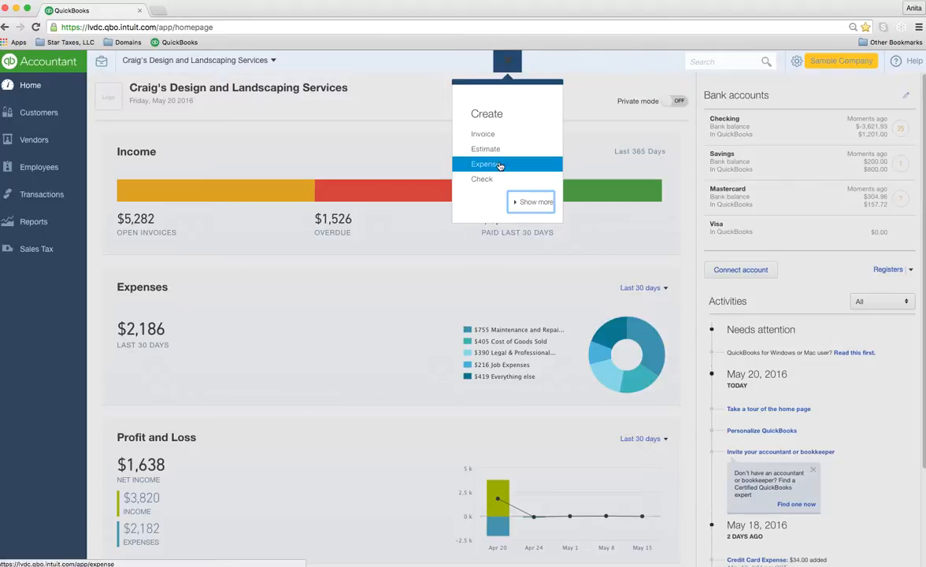
Step: Expand the Create menu to all Customers, Vendors, Employees and Other types, then close it
click(524, 202)
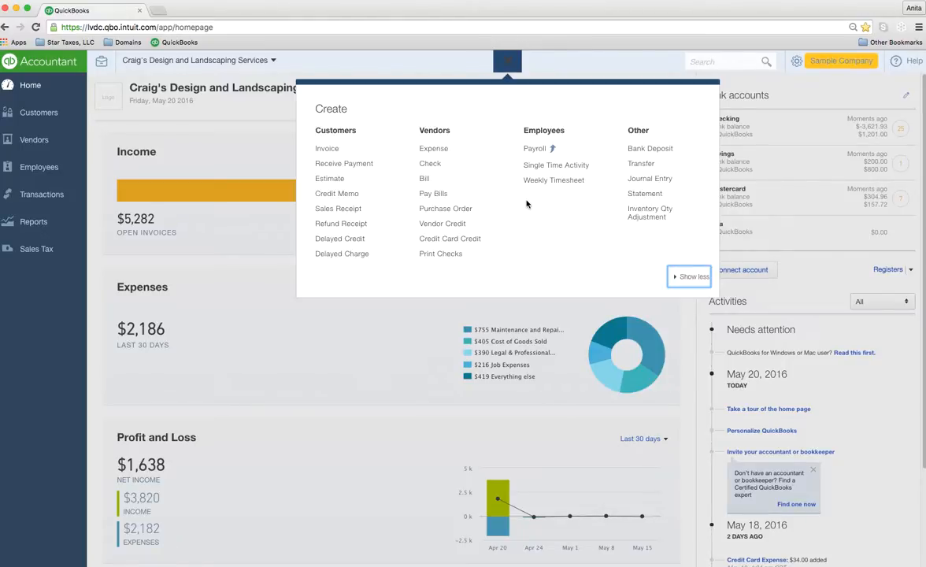
click(497, 63)
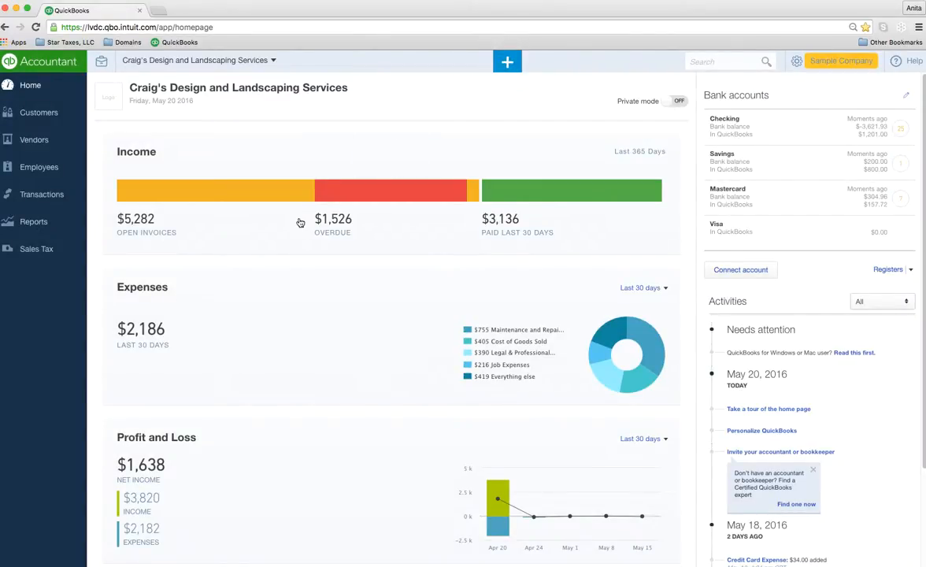